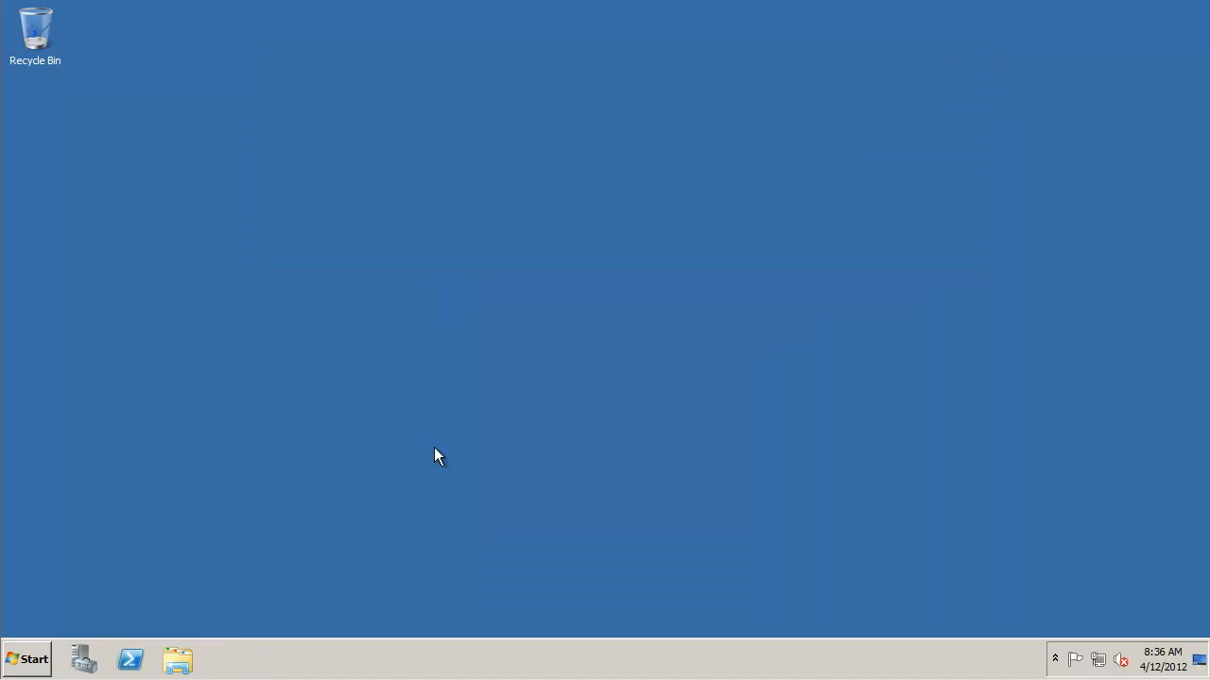
Open Server Manager and start adding a role to the CA1 server
left_click(13, 674)
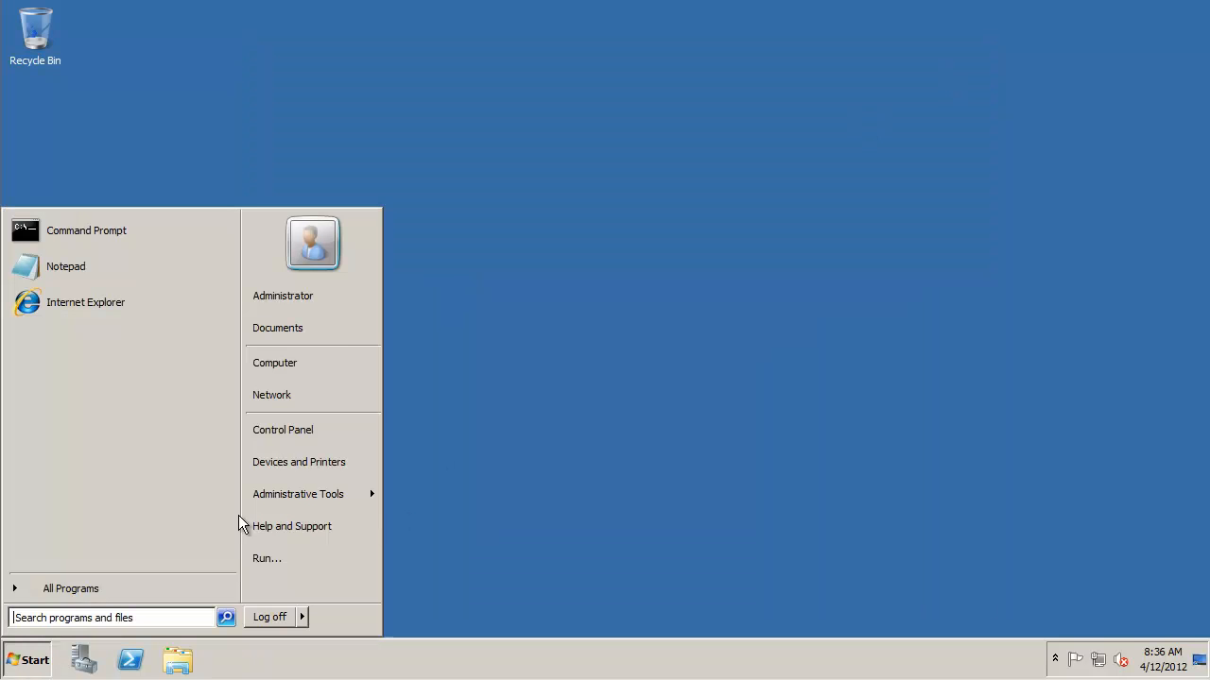
mouse_move(357, 490)
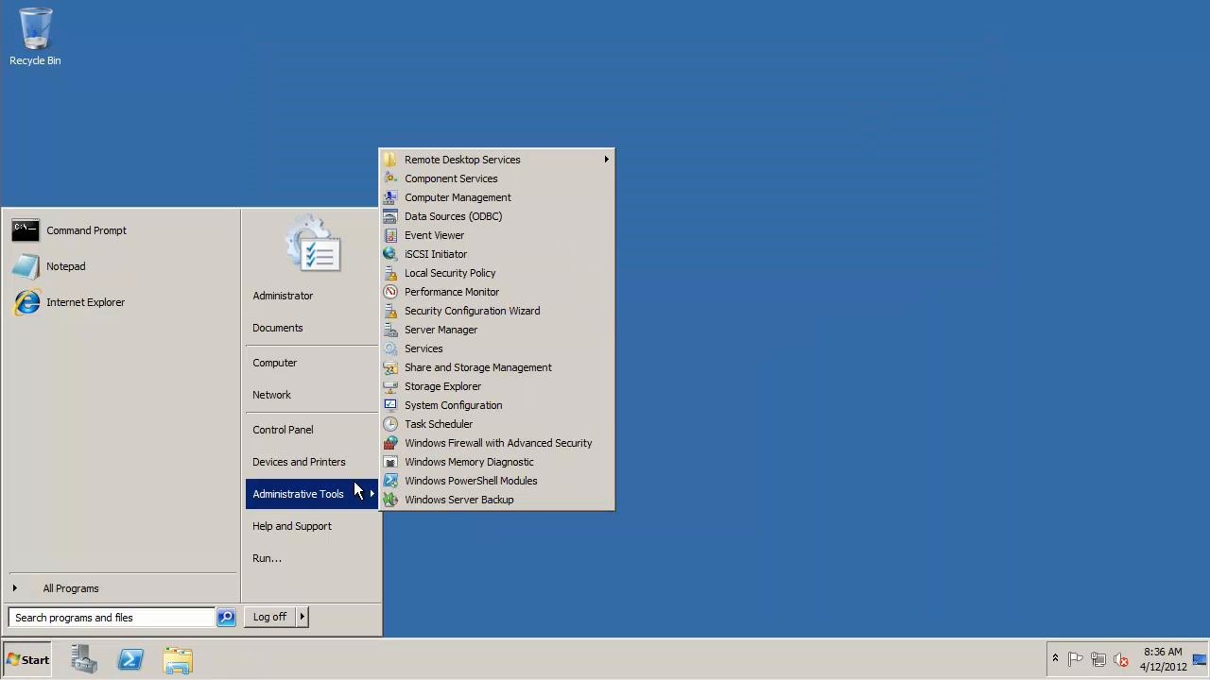
left_click(485, 330)
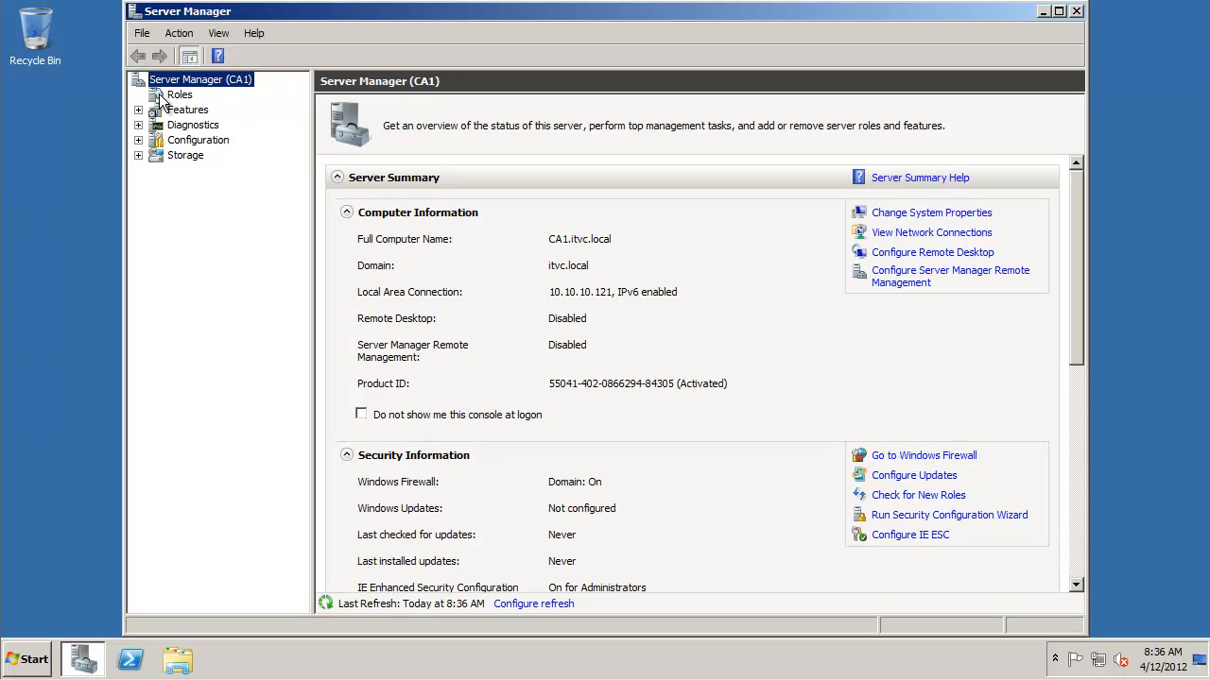
left_click(170, 97)
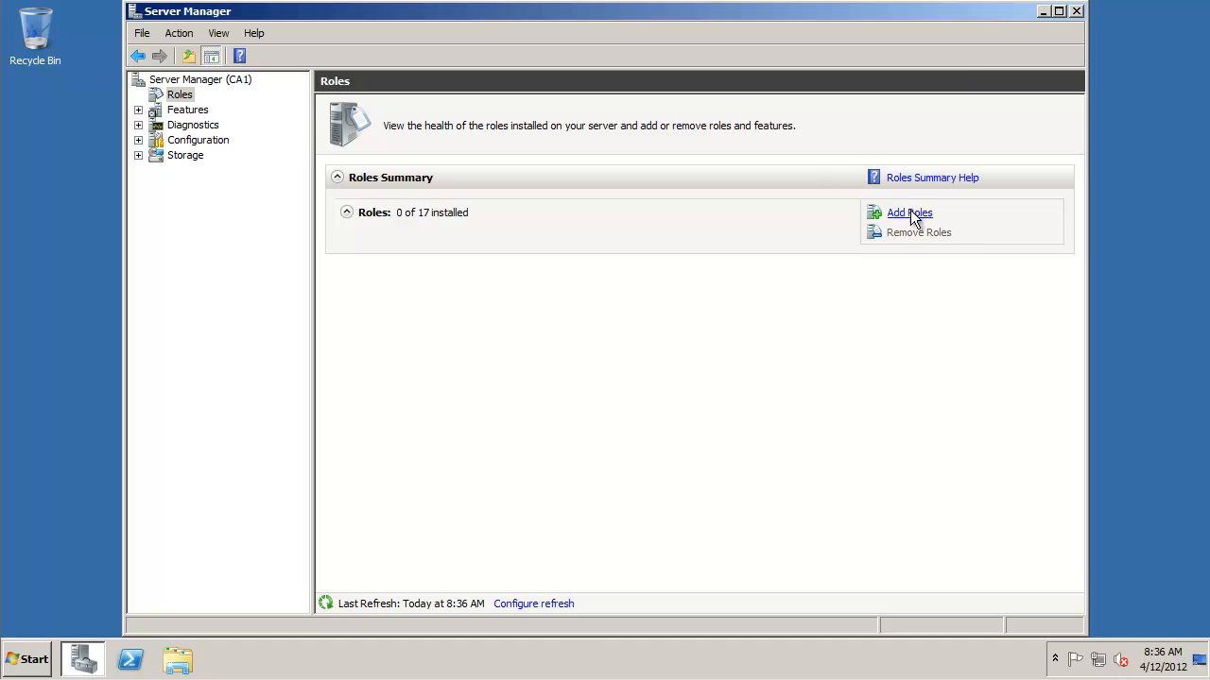
left_click(910, 213)
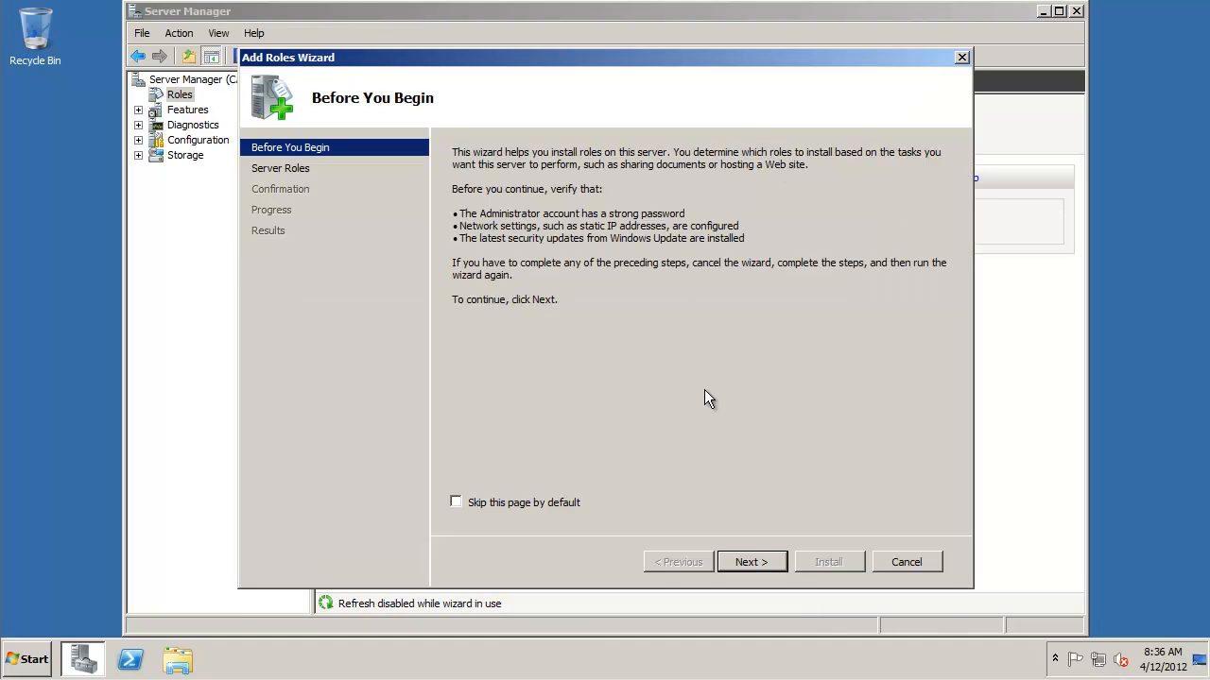
Select Active Directory Certificate Services as the role to install and continue past its introduction to the role services
left_click(762, 558)
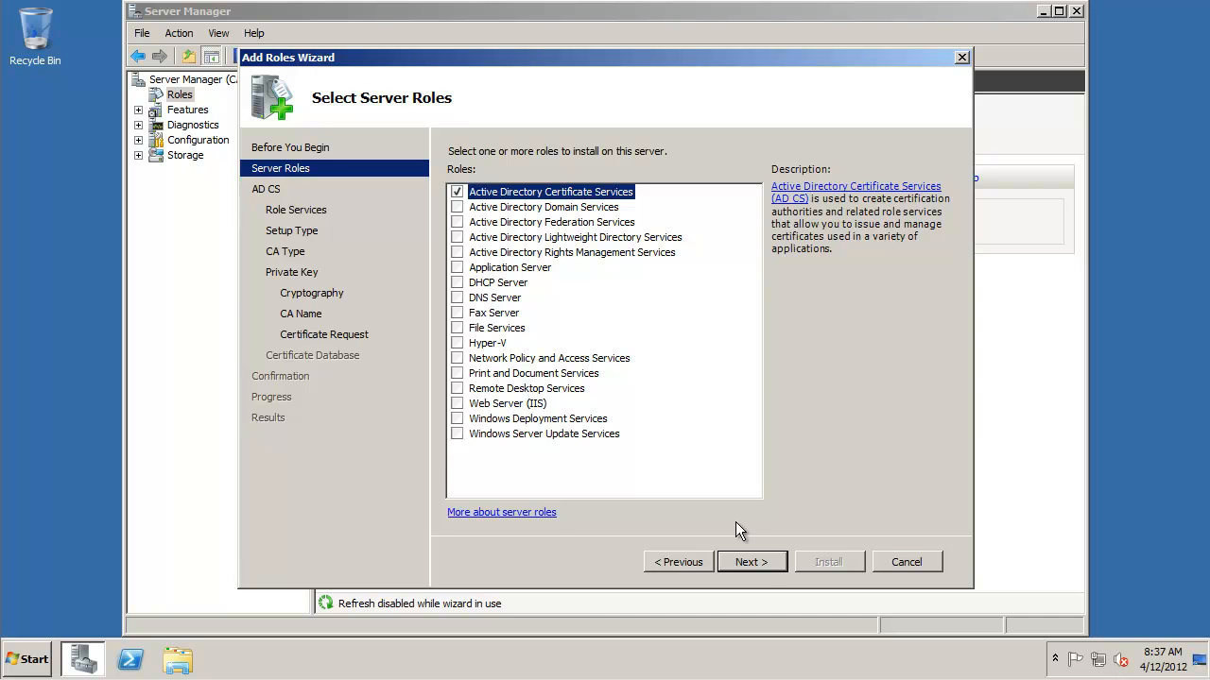
left_click(755, 564)
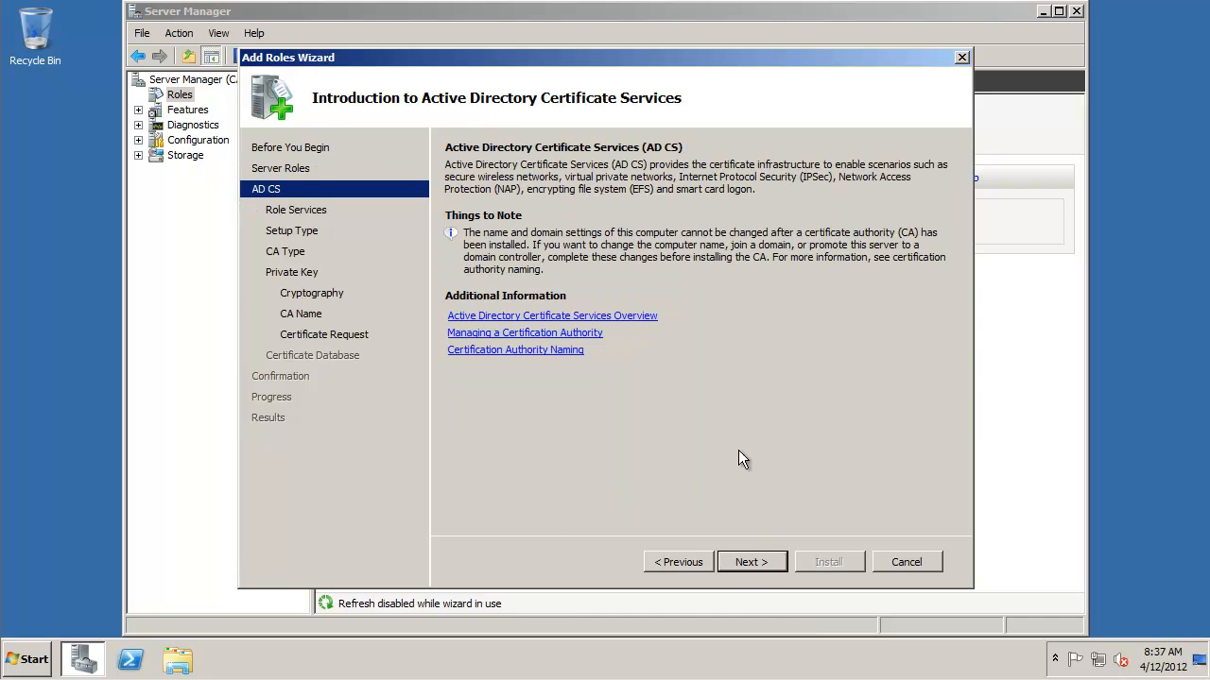
left_click(761, 561)
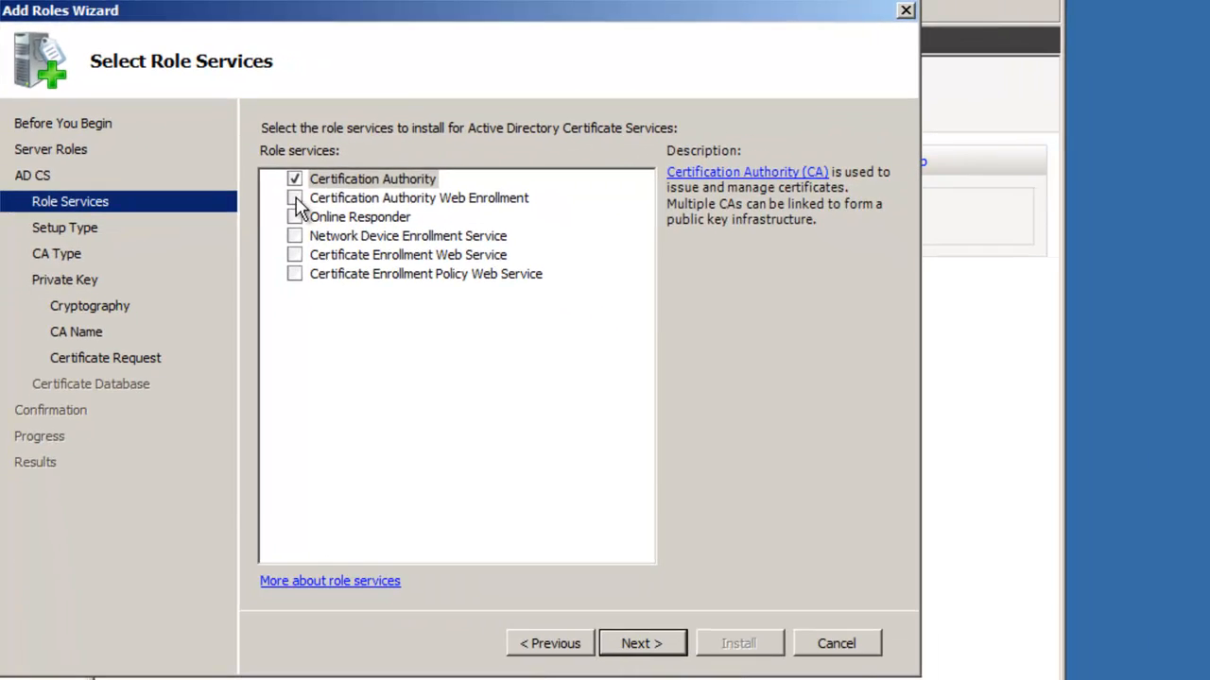
Include Certification Authority Web Enrollment together with its required role services, and continue to the setup type
left_click(296, 199)
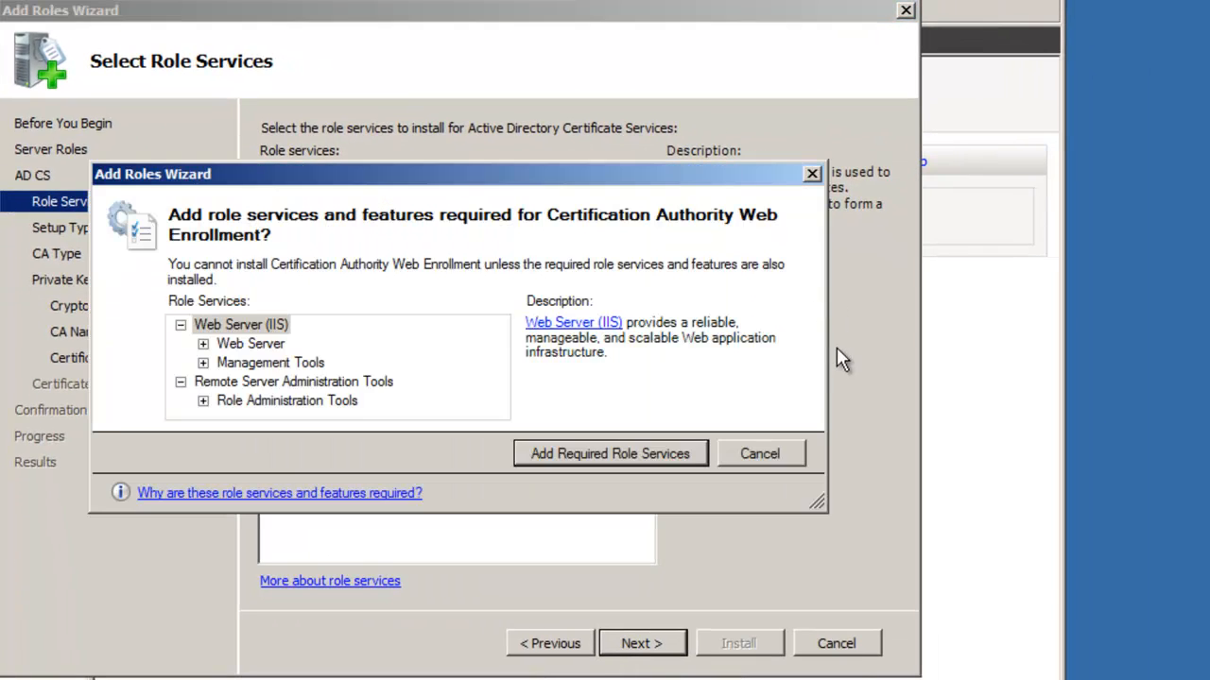
left_click(673, 444)
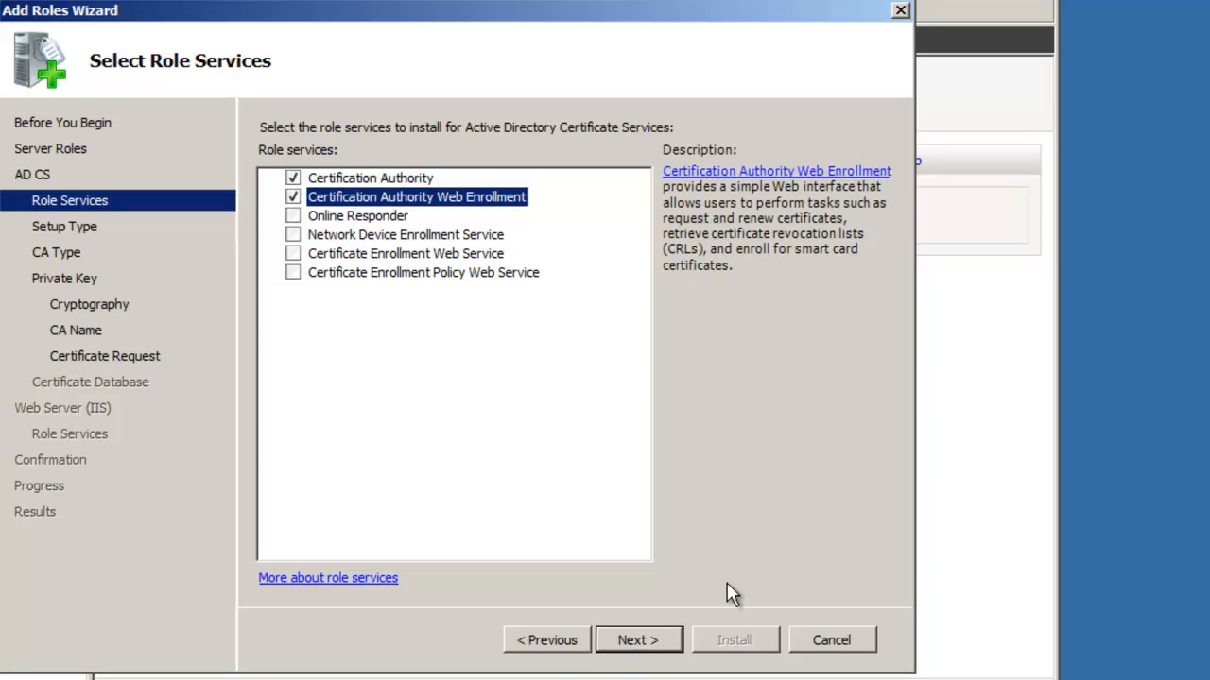
left_click(642, 642)
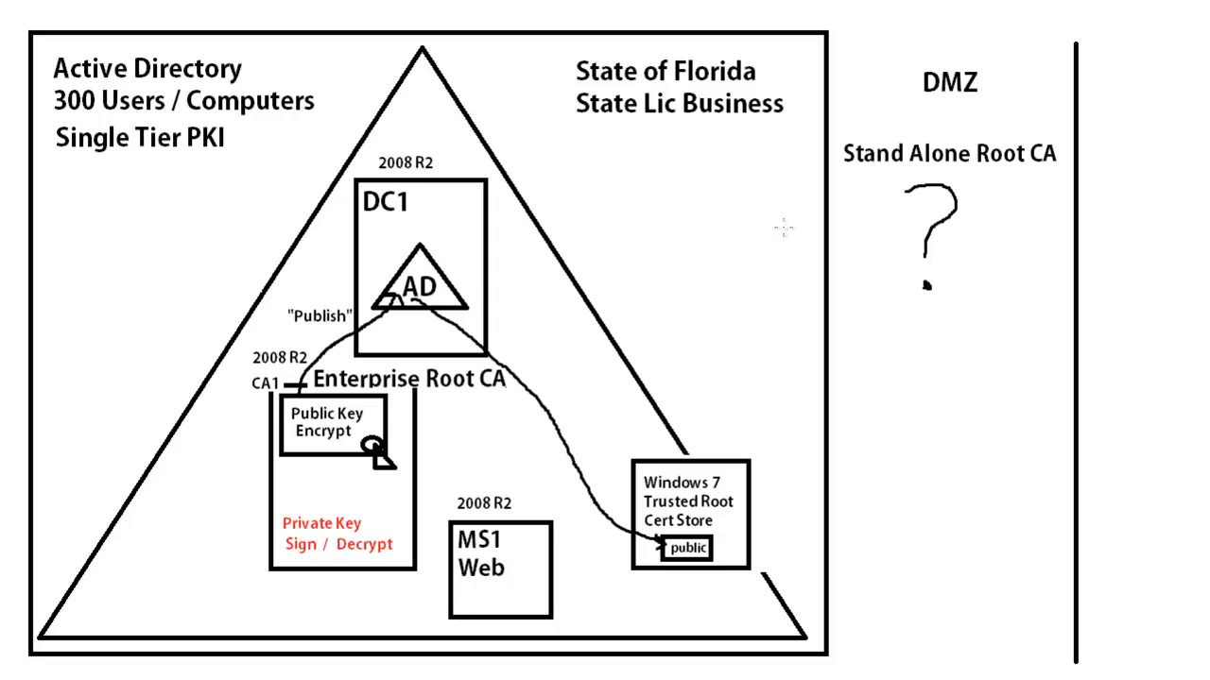
Undo the curved arrow drawn from AD to the Windows 7 computer in the whiteboard diagram
key("ctrl+z")
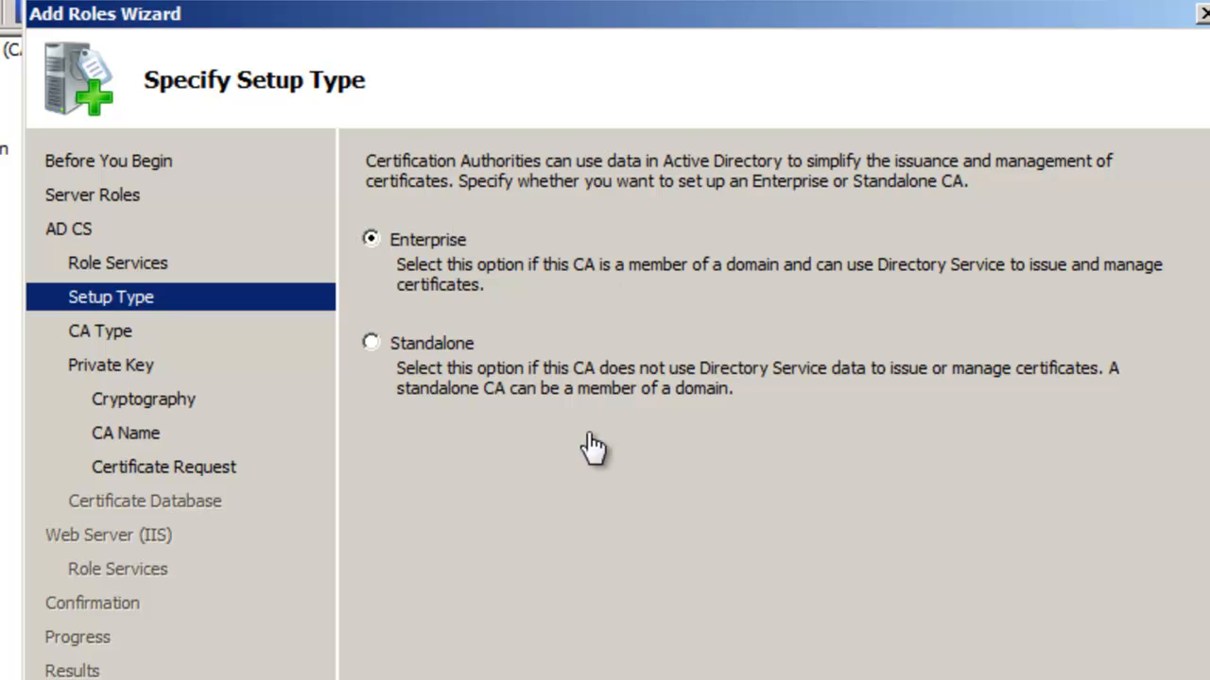
Return to the role wizard, choose the Enterprise setup type, and try the Root CA and Subordinate CA types
left_click(370, 345)
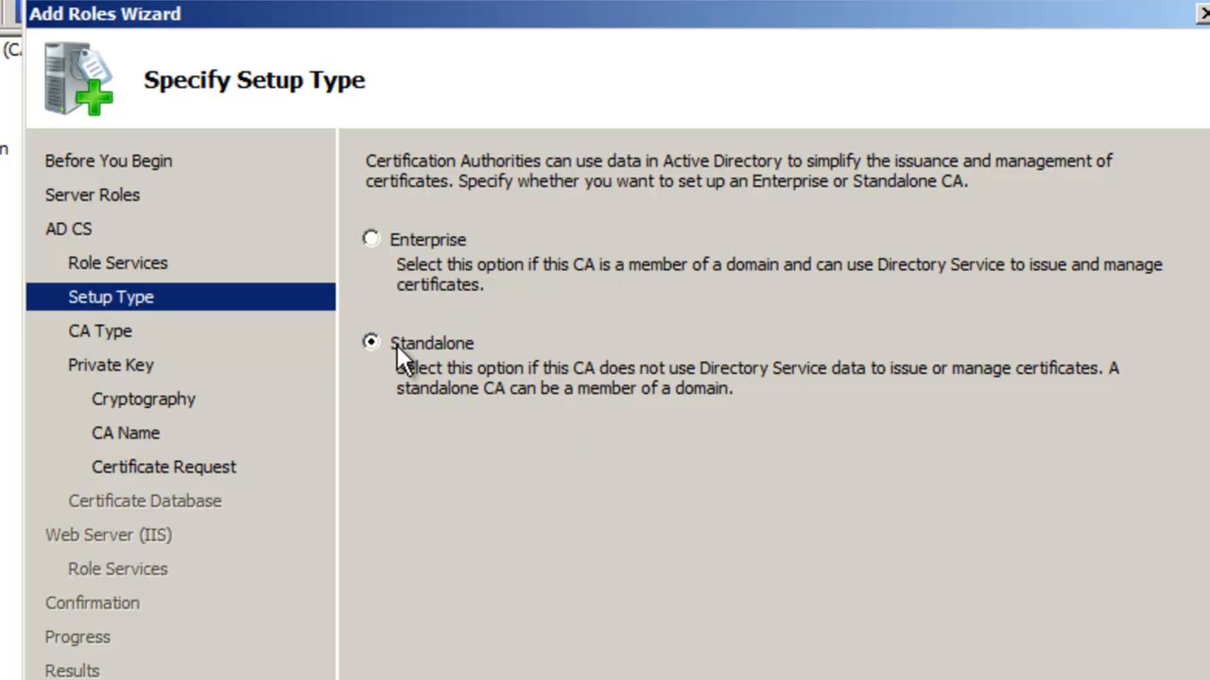
left_click(393, 236)
left_click(930, 679)
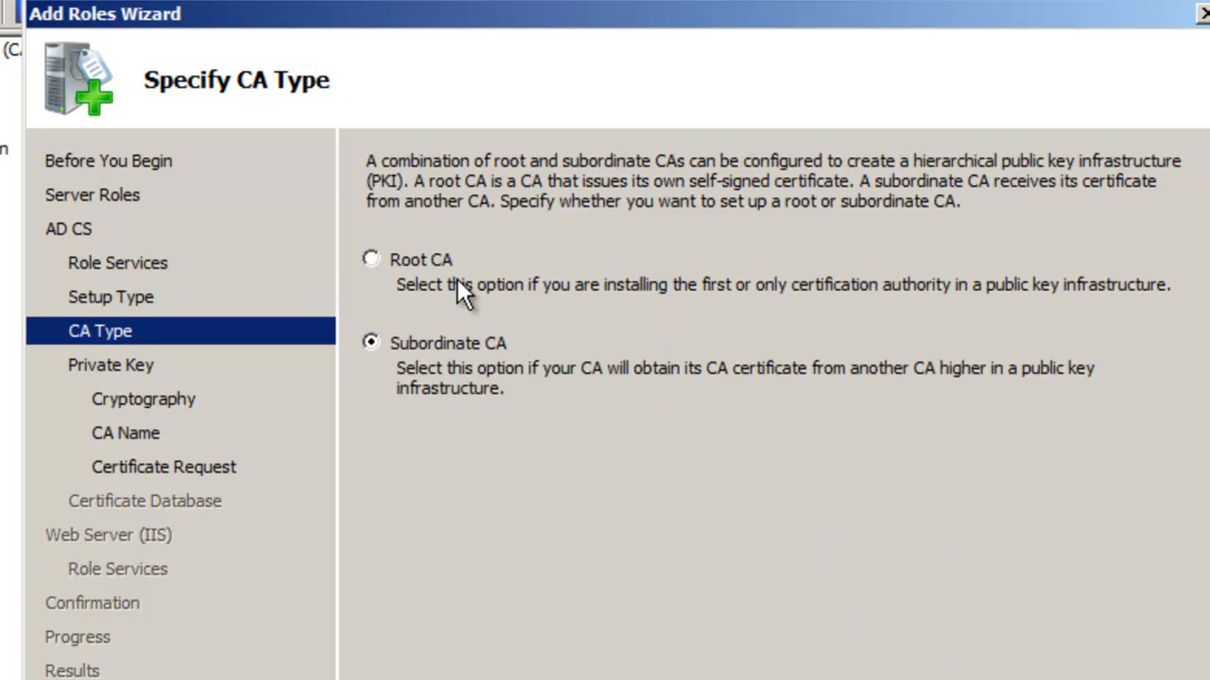
left_click(405, 258)
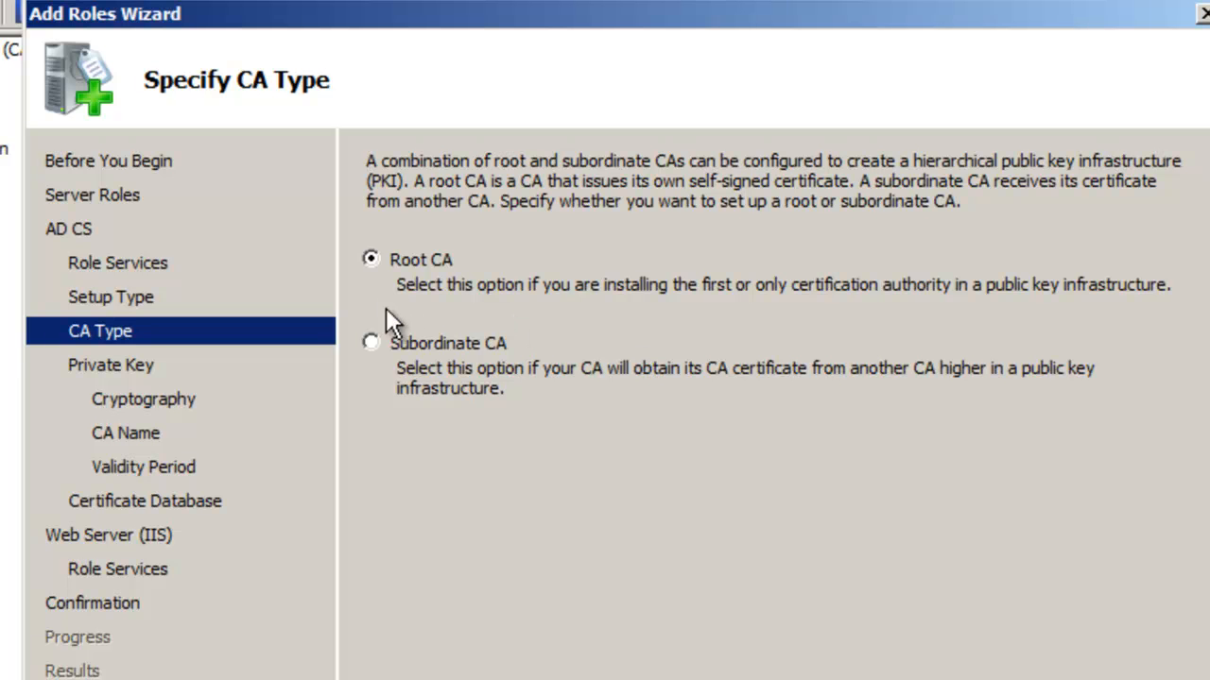
left_click(420, 338)
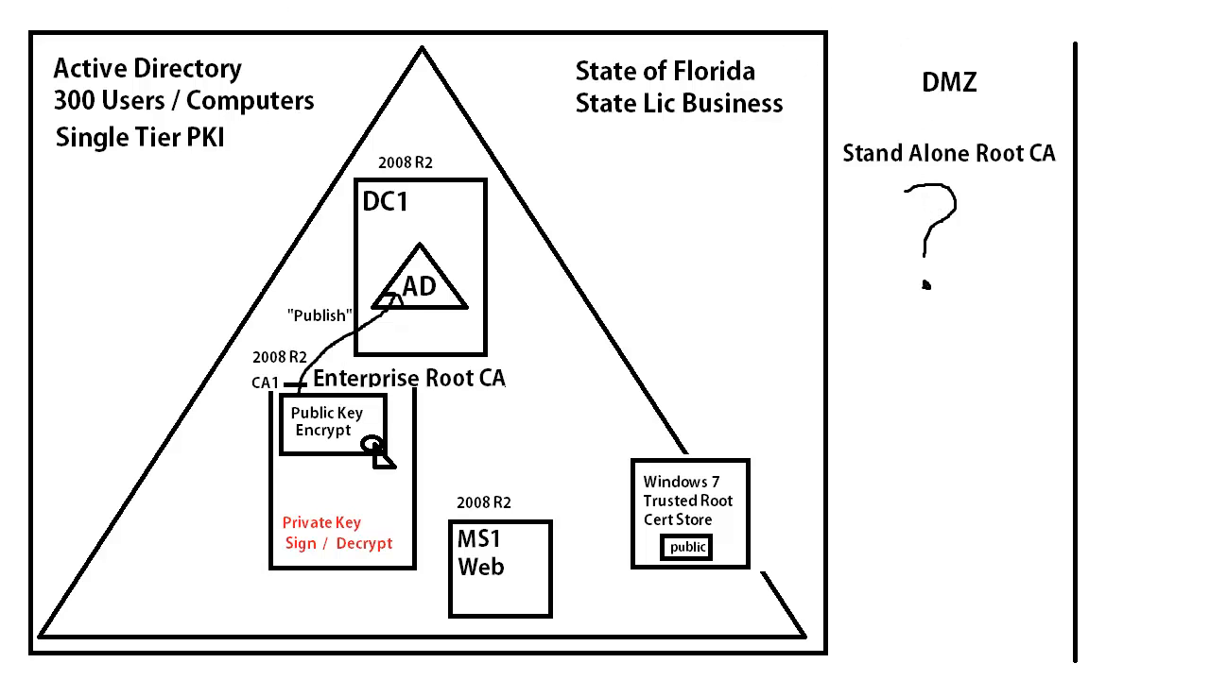
Switch to the whiteboard diagram and add the text "Enterprise" below the question mark in the DMZ area
left_click(854, 375)
left_click(838, 390)
type("Ent")
type("erpr")
key("BackSpace")
type("prsi")
key("BackSpace")
key("BackSpace")
type("ise C")
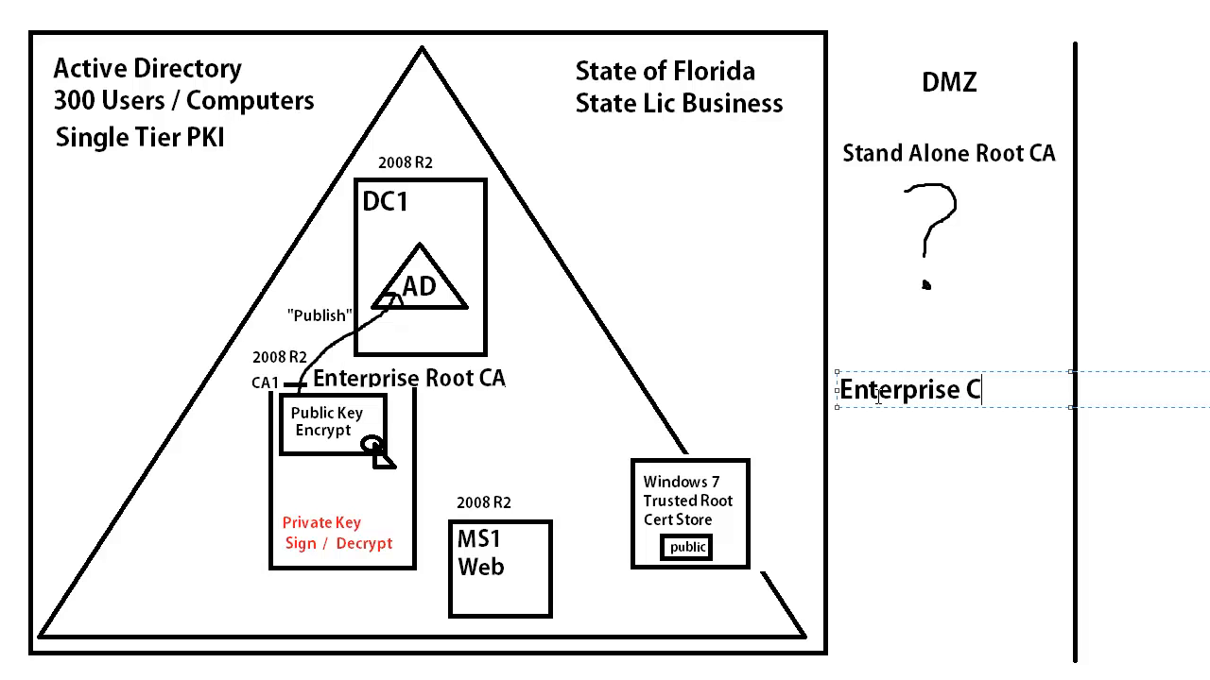
key("BackSpace")
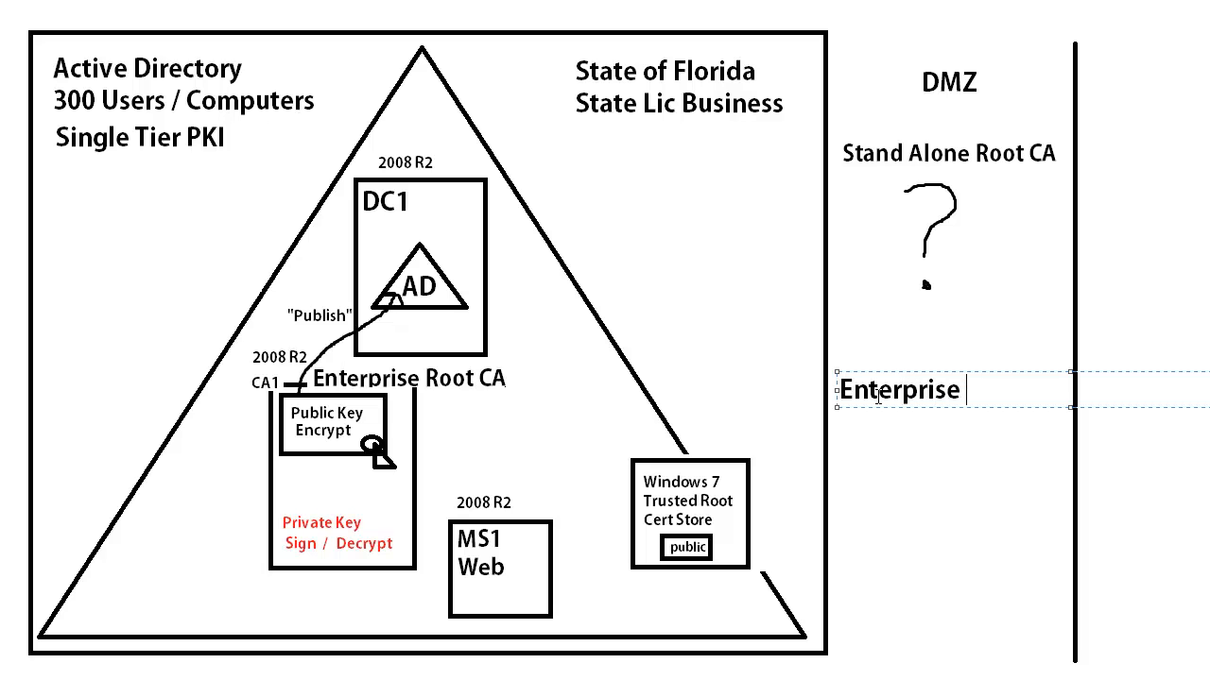
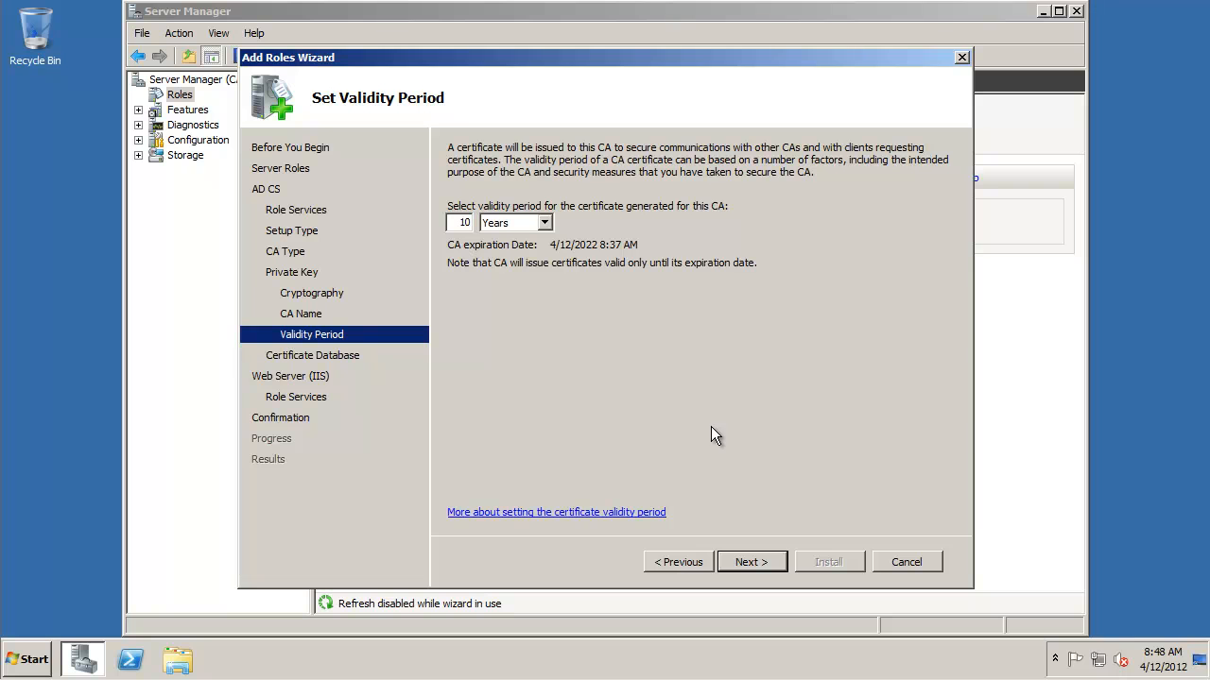
Accept the CA validity period of 10 years and the C:\Windows\system32\CertLog database and log locations
key("Return")
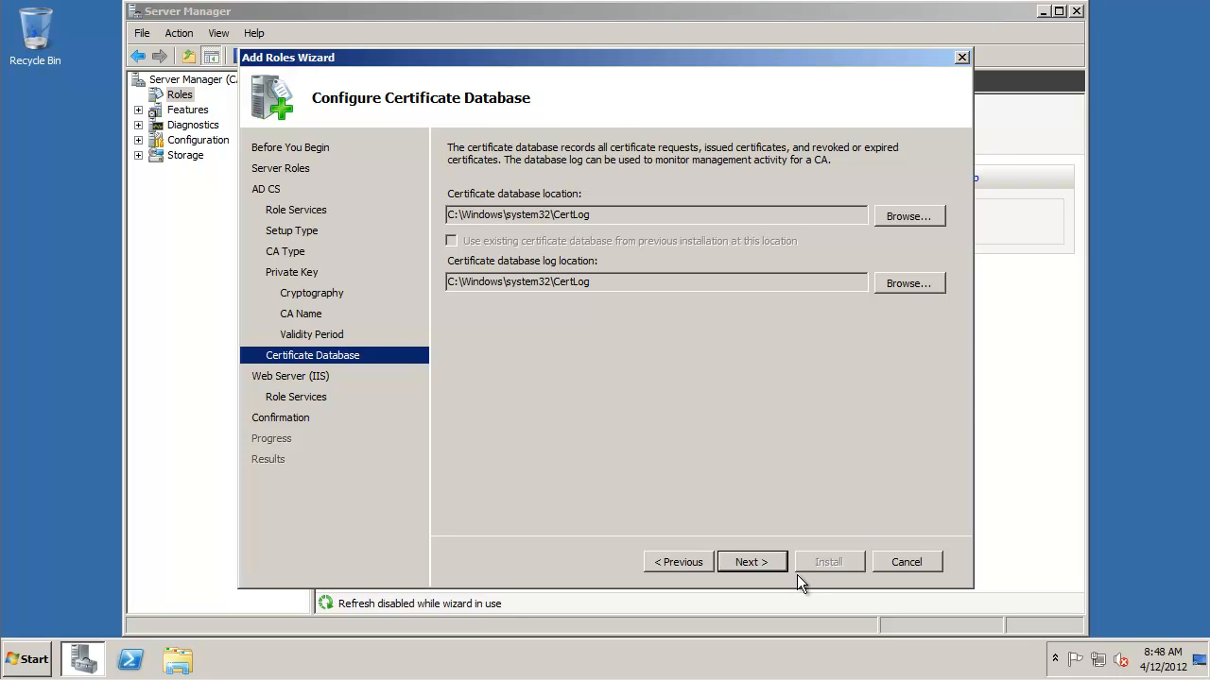
left_click(761, 562)
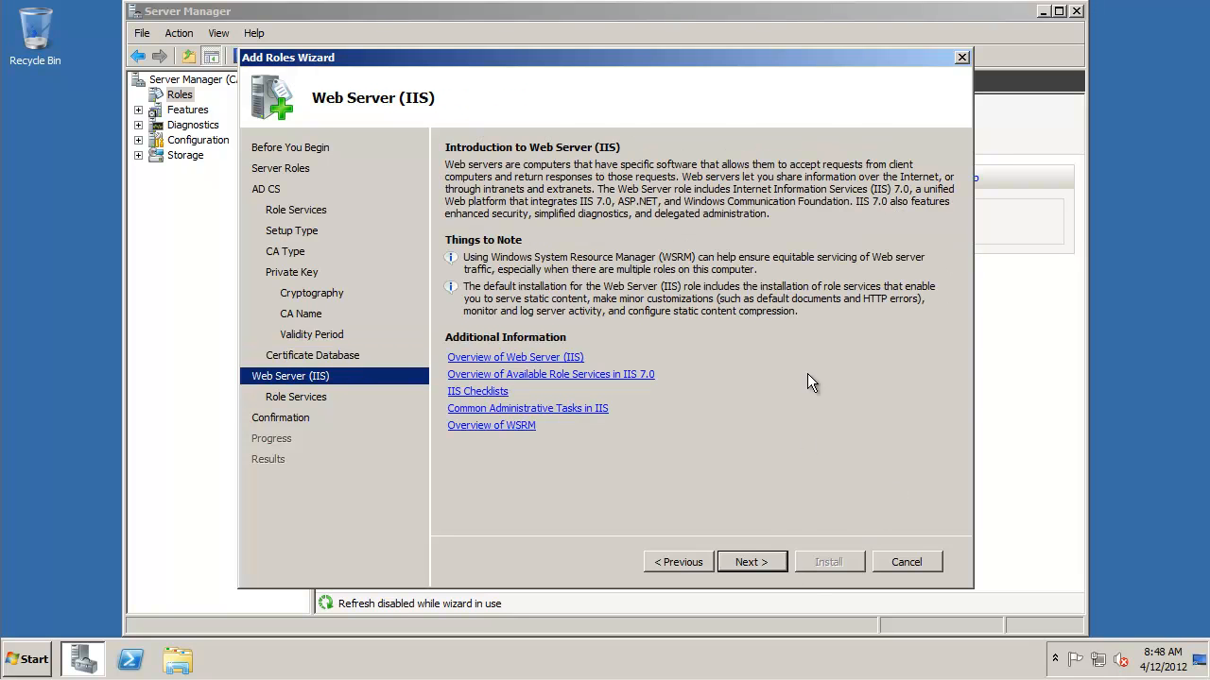
Review the Web Server (IIS) role services, keep the default selection, and proceed to the installation confirmation
left_click(756, 563)
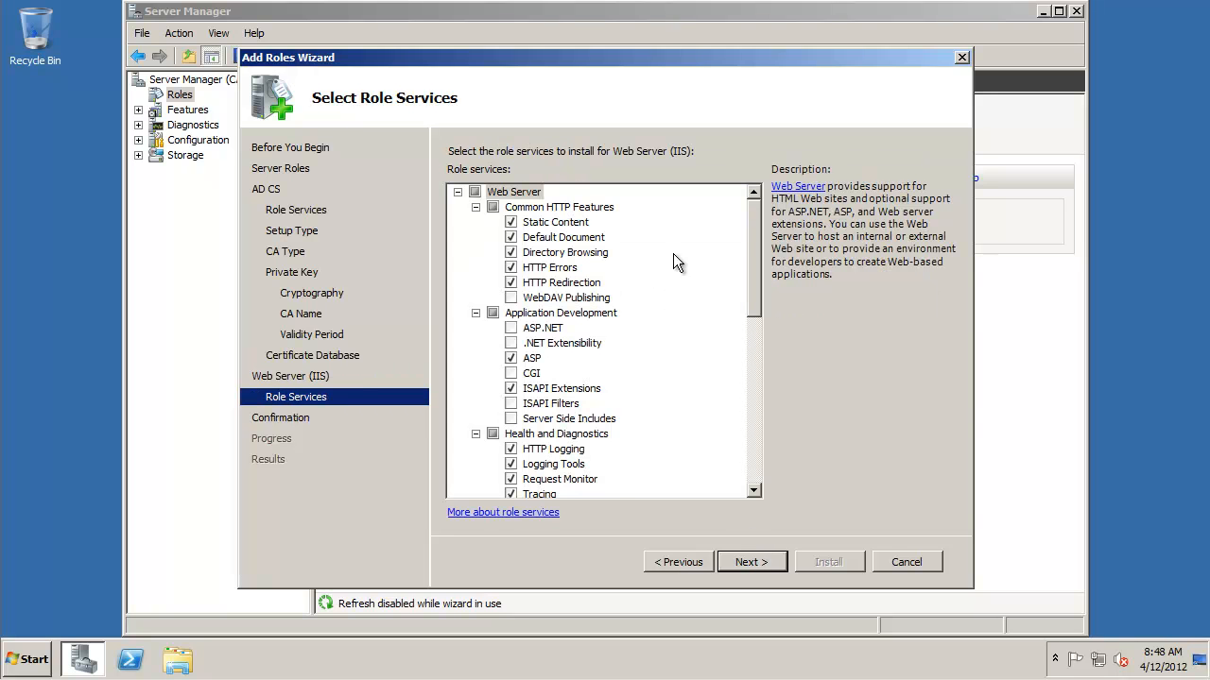
left_click_drag(753, 219, 724, 389)
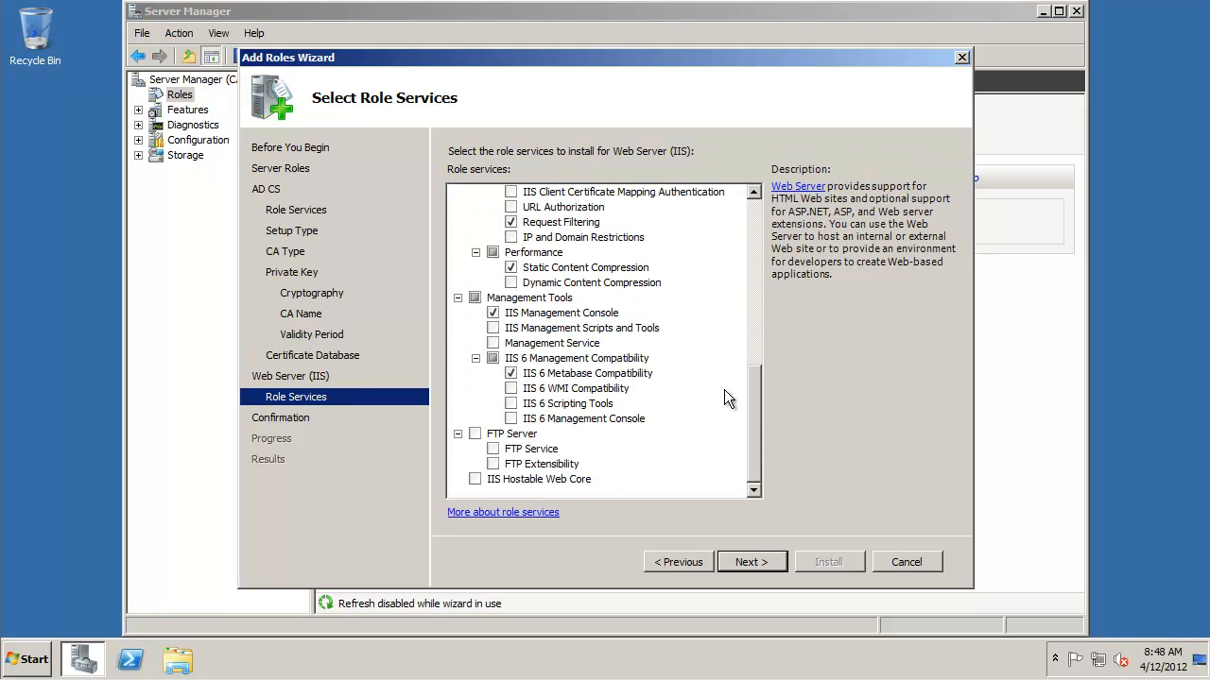
left_click(753, 564)
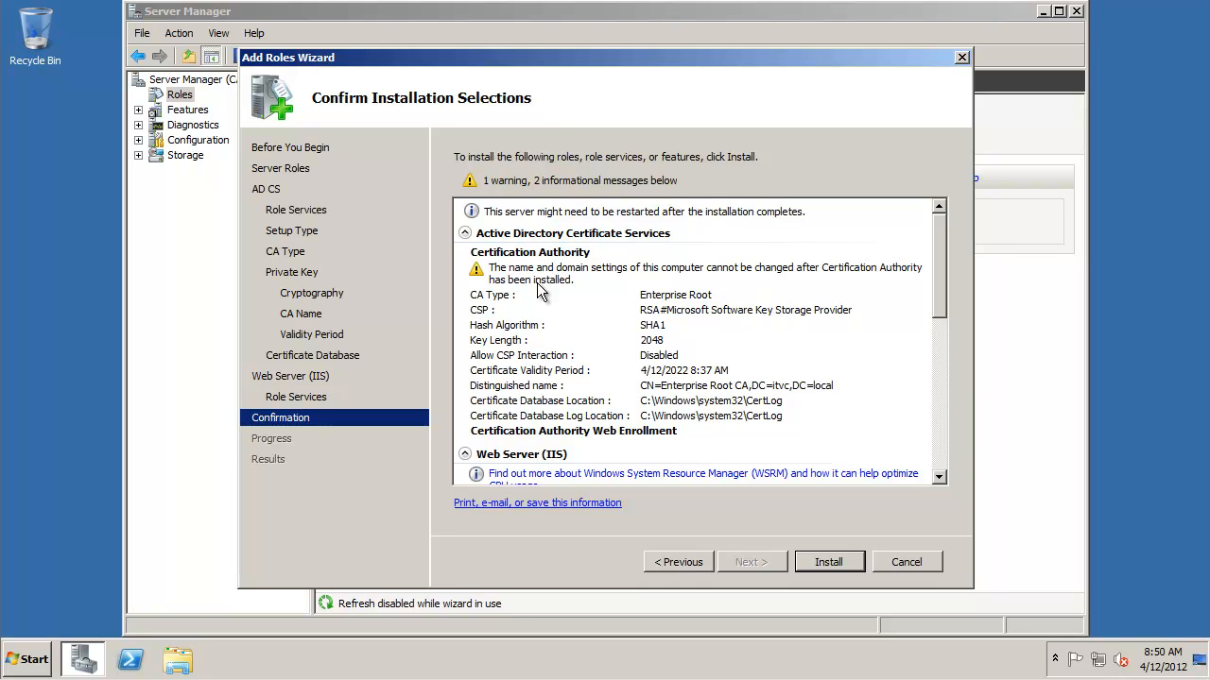
Install the selected certificate and web server roles, then close the finished wizard and Server Manager
left_click(841, 562)
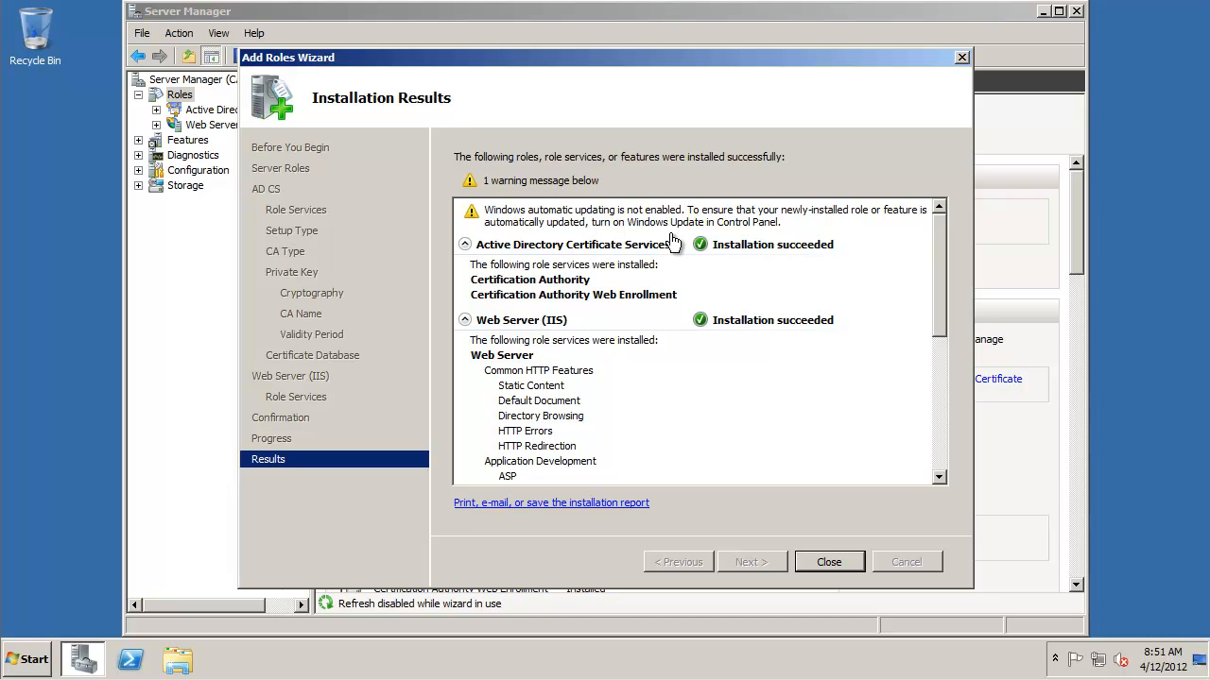
left_click(854, 558)
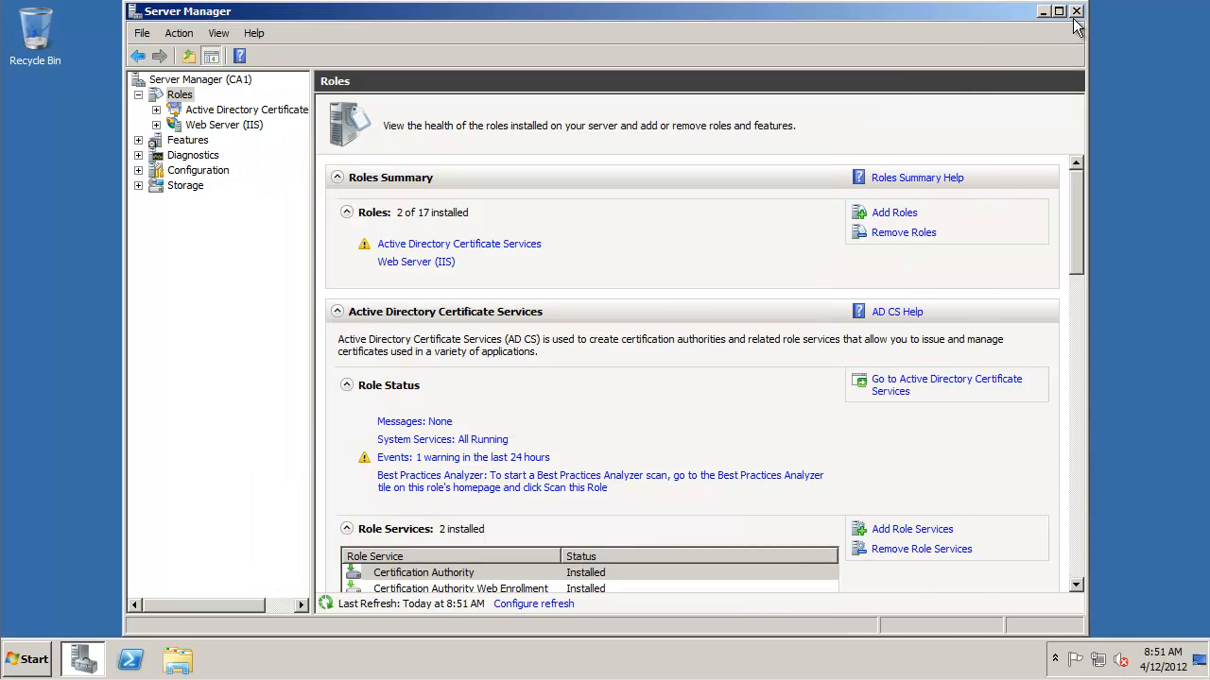
left_click(1075, 13)
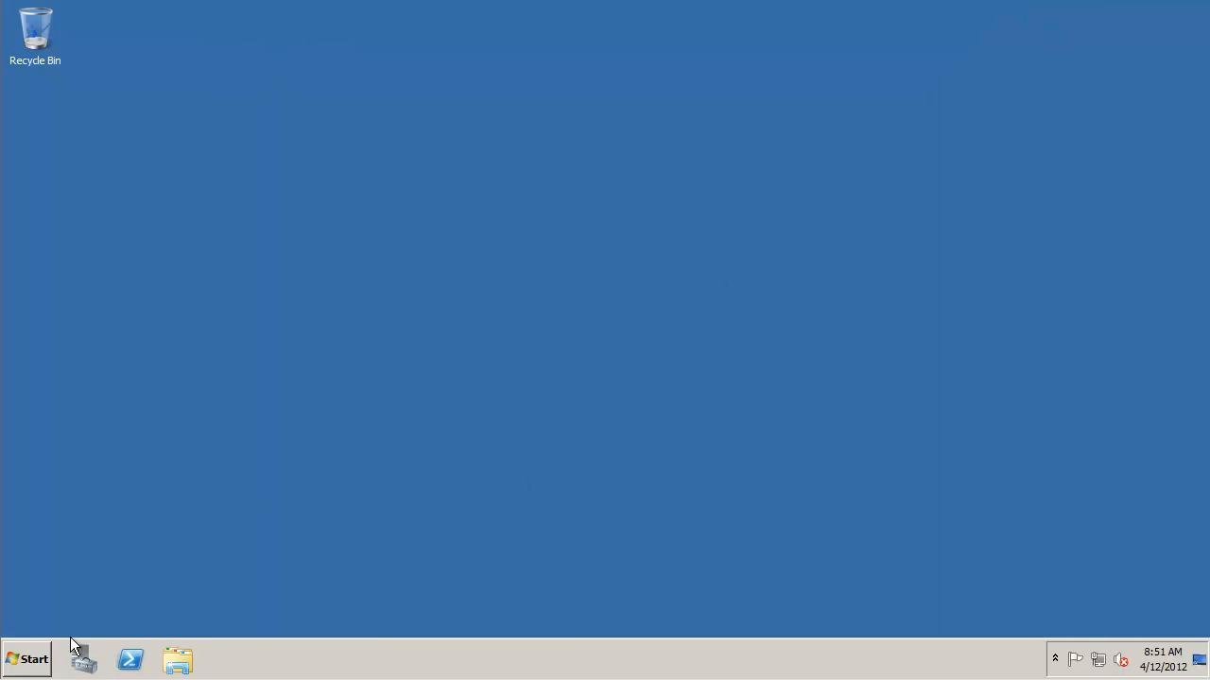
Browse to the C:\Windows\System32\certsrv\CertEnroll folder
left_click(22, 657)
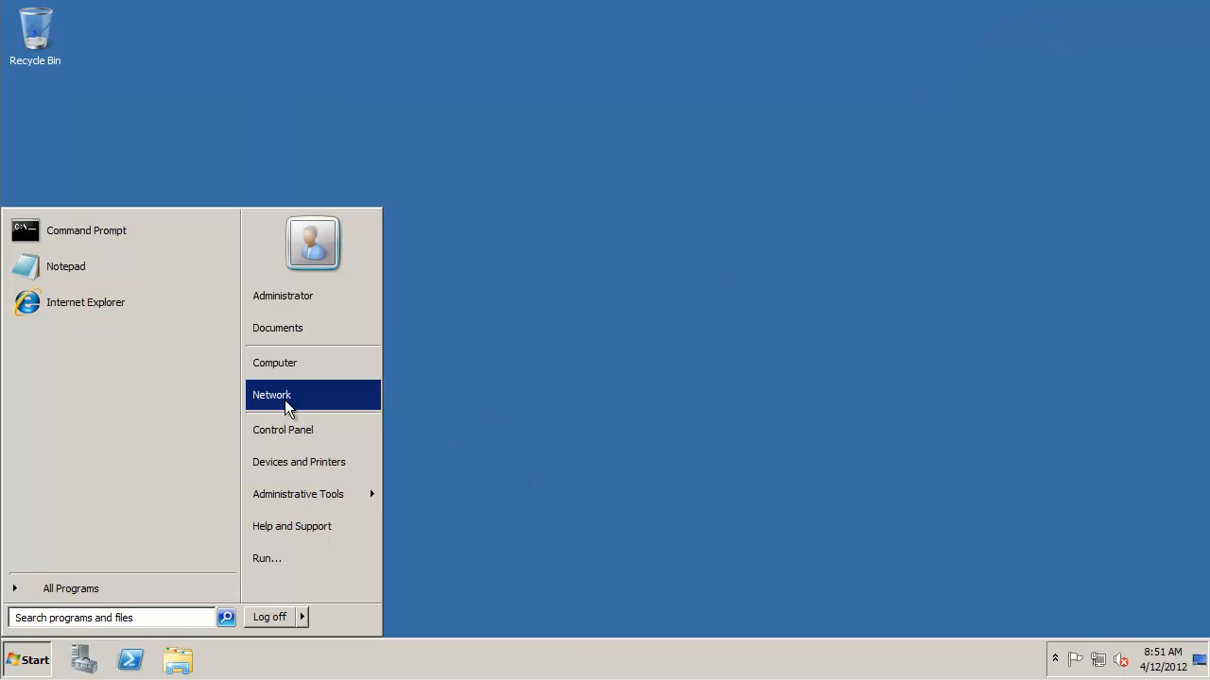
left_click(318, 381)
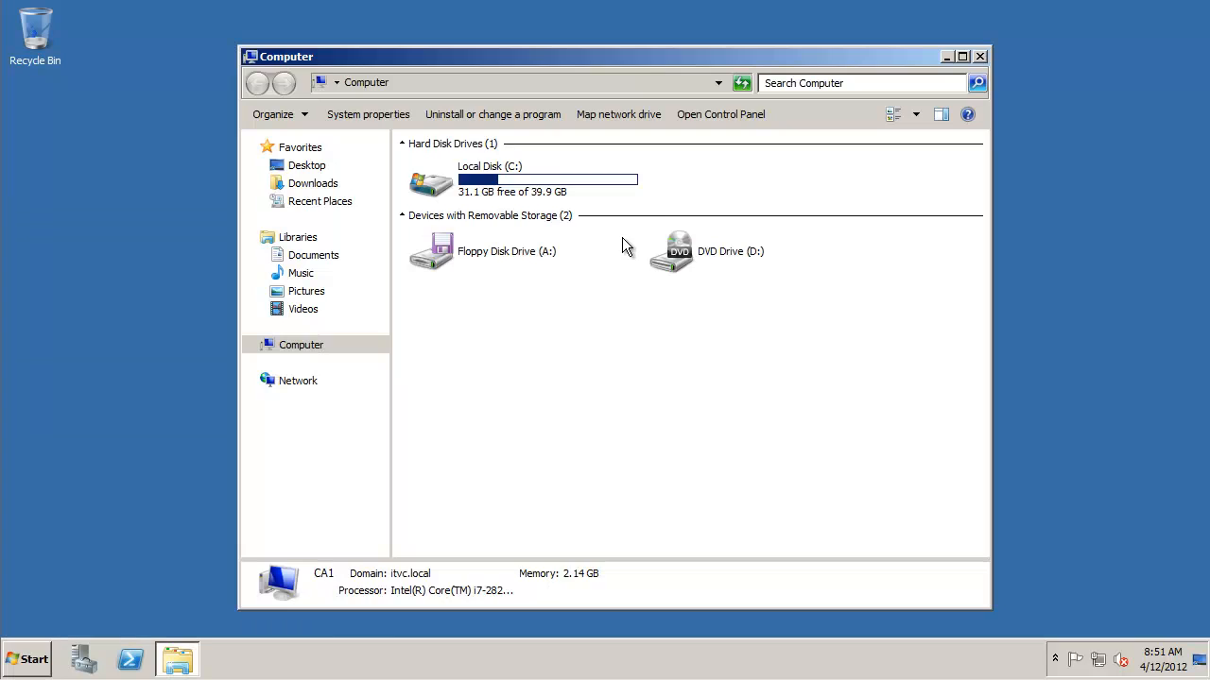
double_click(441, 187)
double_click(448, 272)
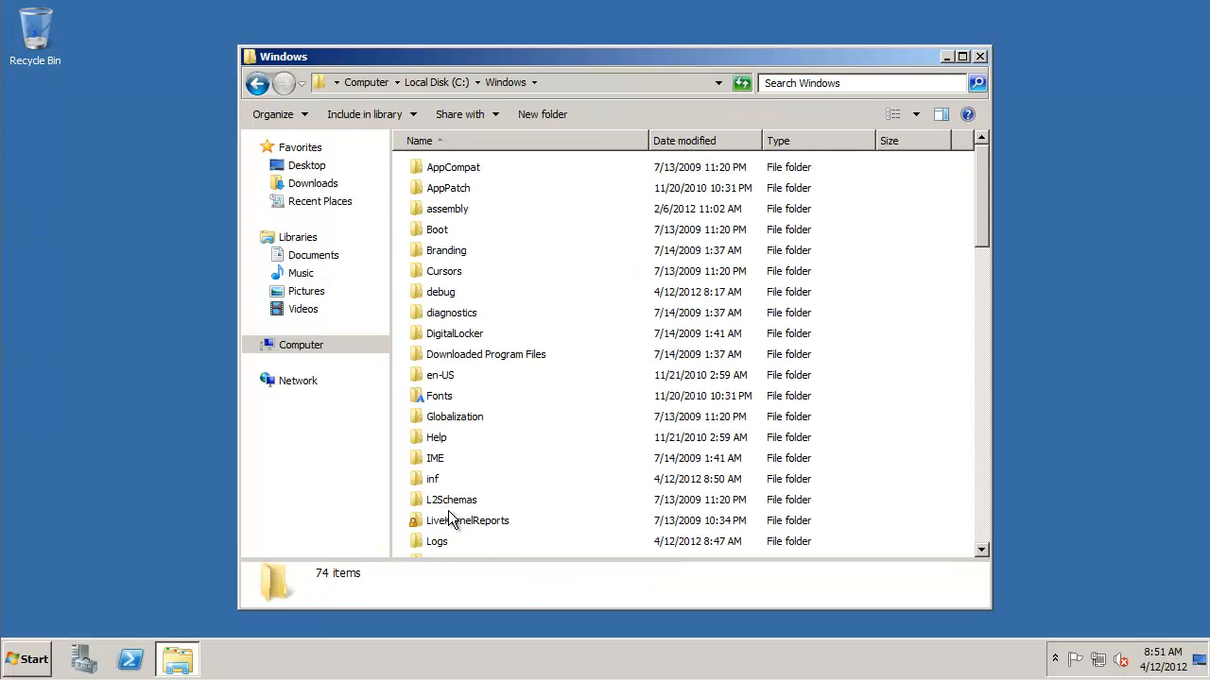
left_click(450, 505)
scroll(715, 316, "down", 9)
double_click(460, 338)
double_click(454, 352)
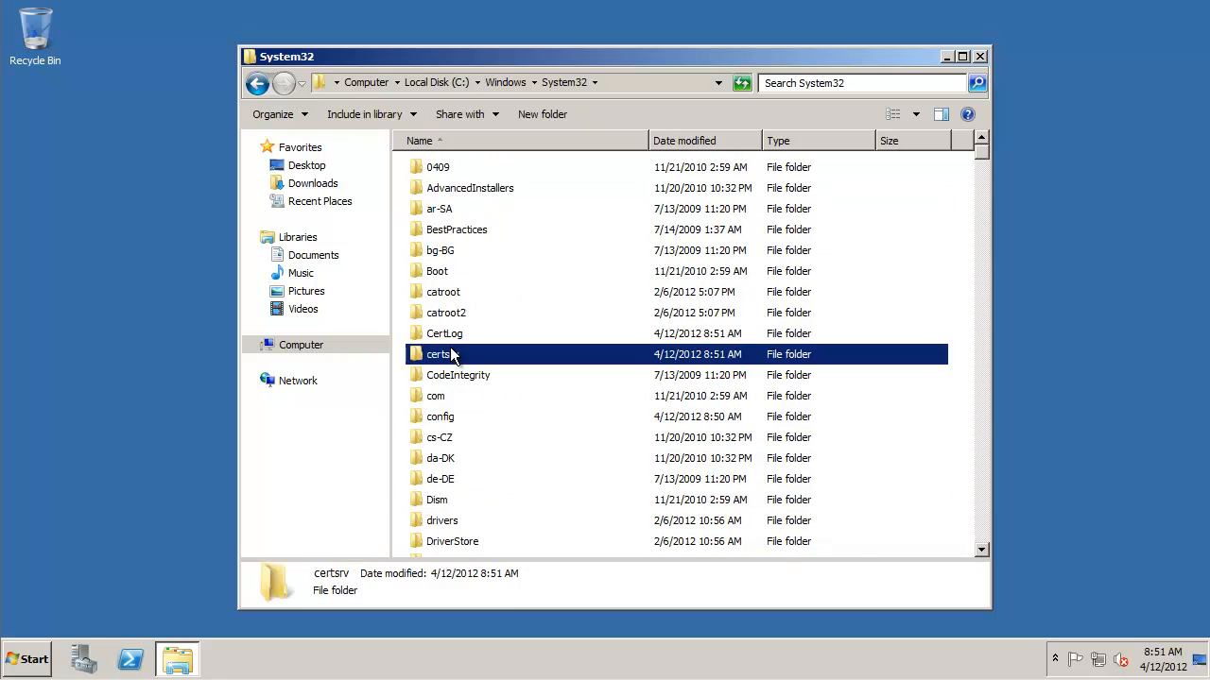
double_click(468, 170)
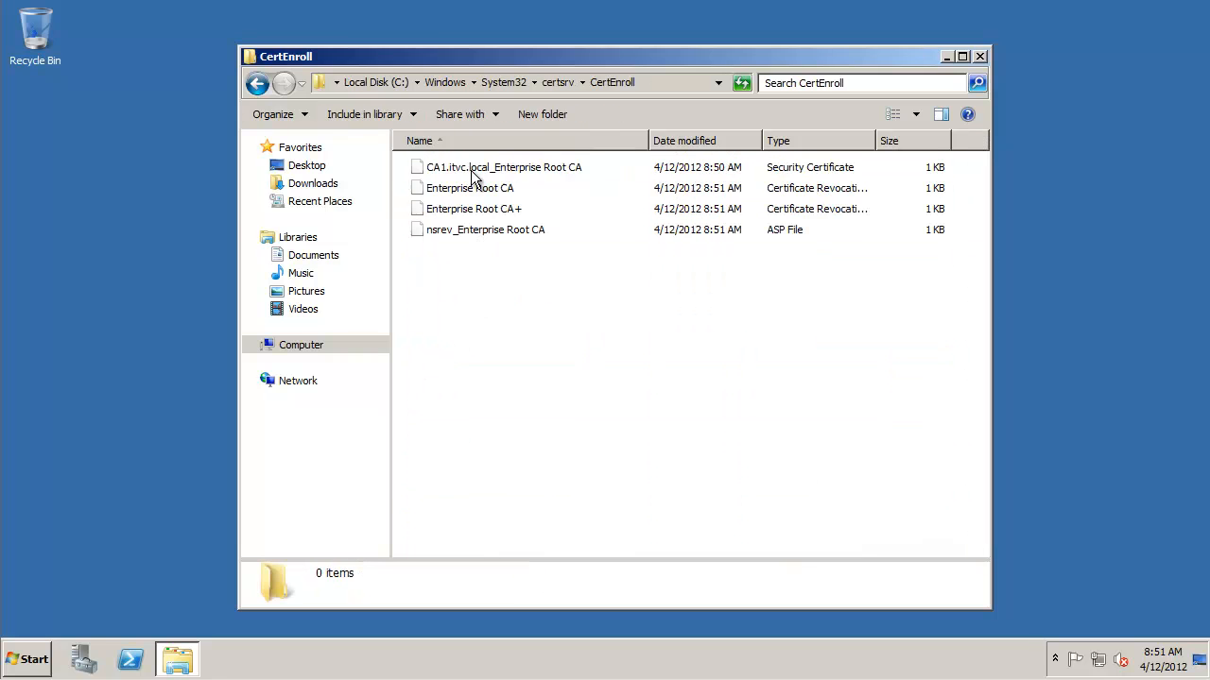
Open the CA1.itvc.local_Enterprise Root CA security certificate to view its details
left_click(565, 168)
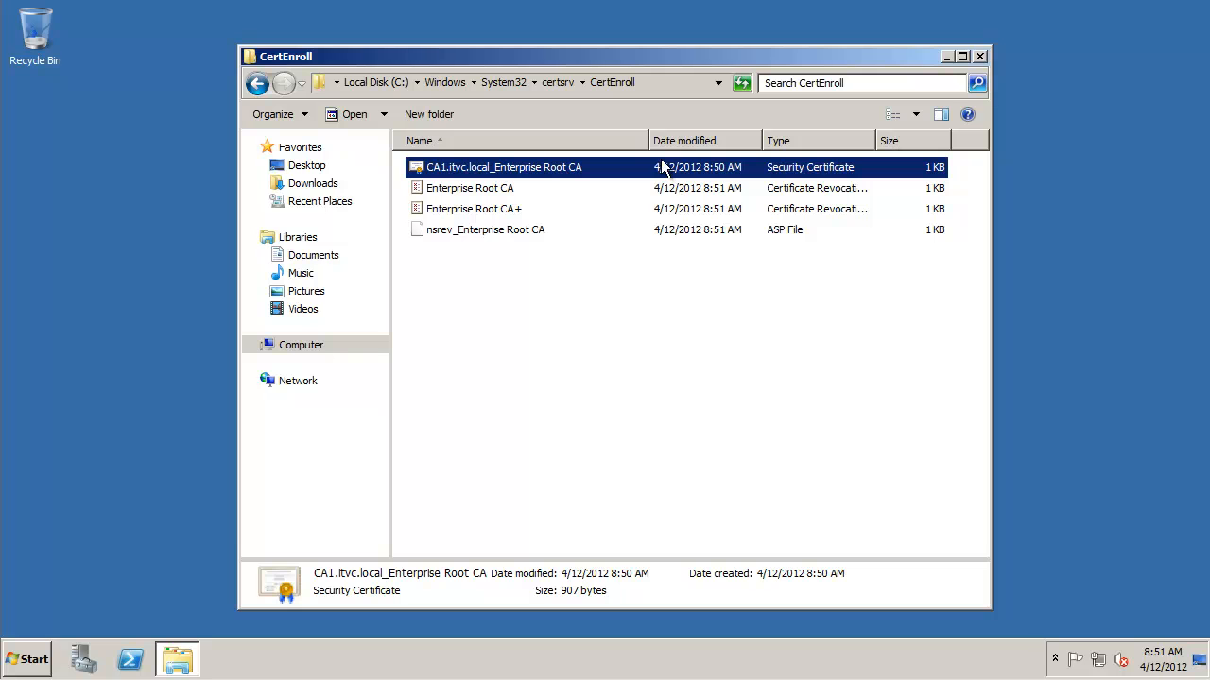
right_click(567, 171)
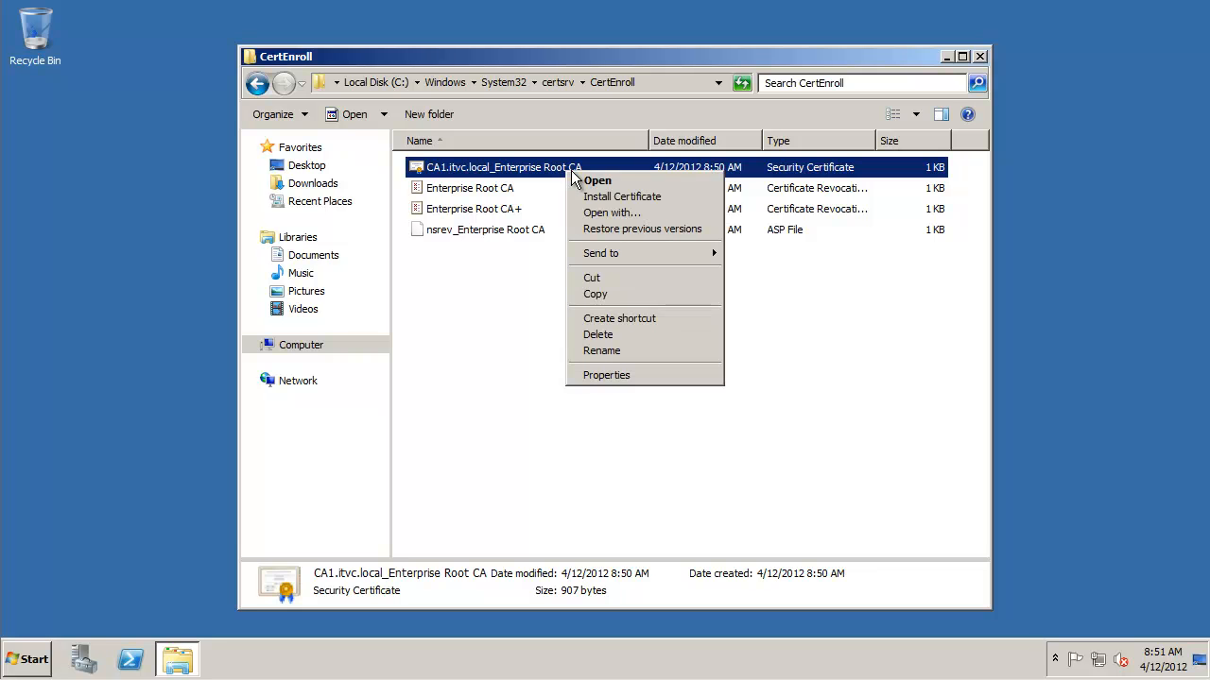
left_click(623, 184)
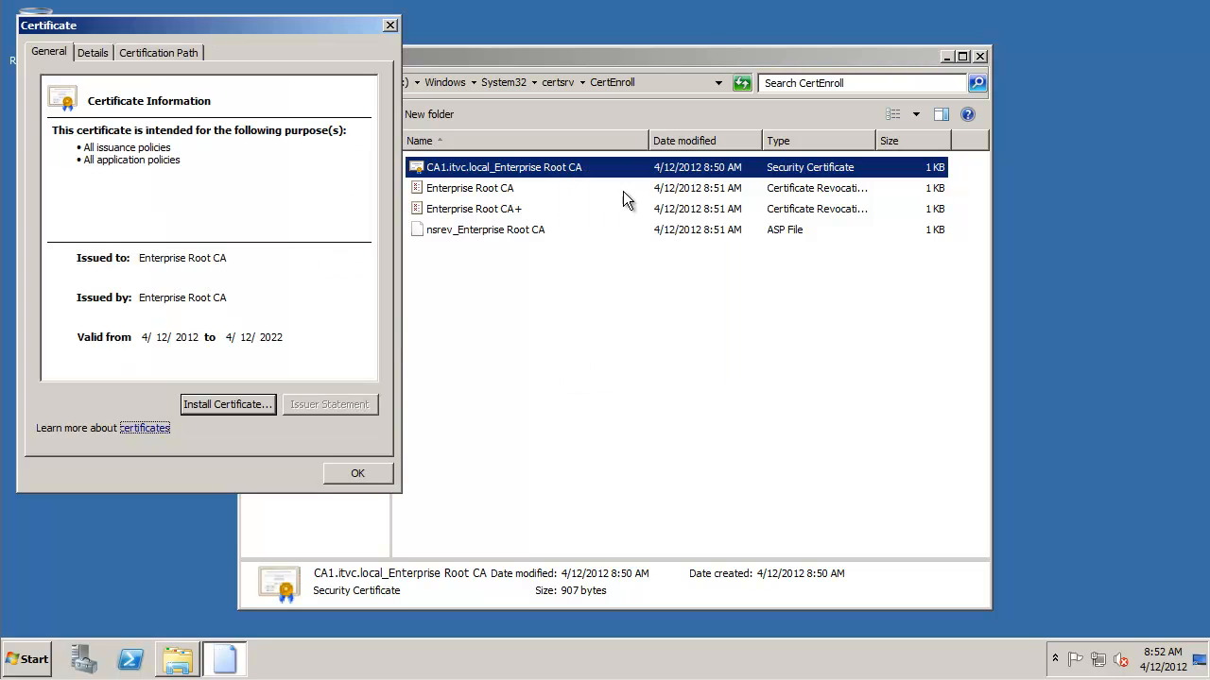
Examine the root certificate's version, serial number, signature algorithm and signature hash algorithm
left_click_drag(287, 26, 683, 47)
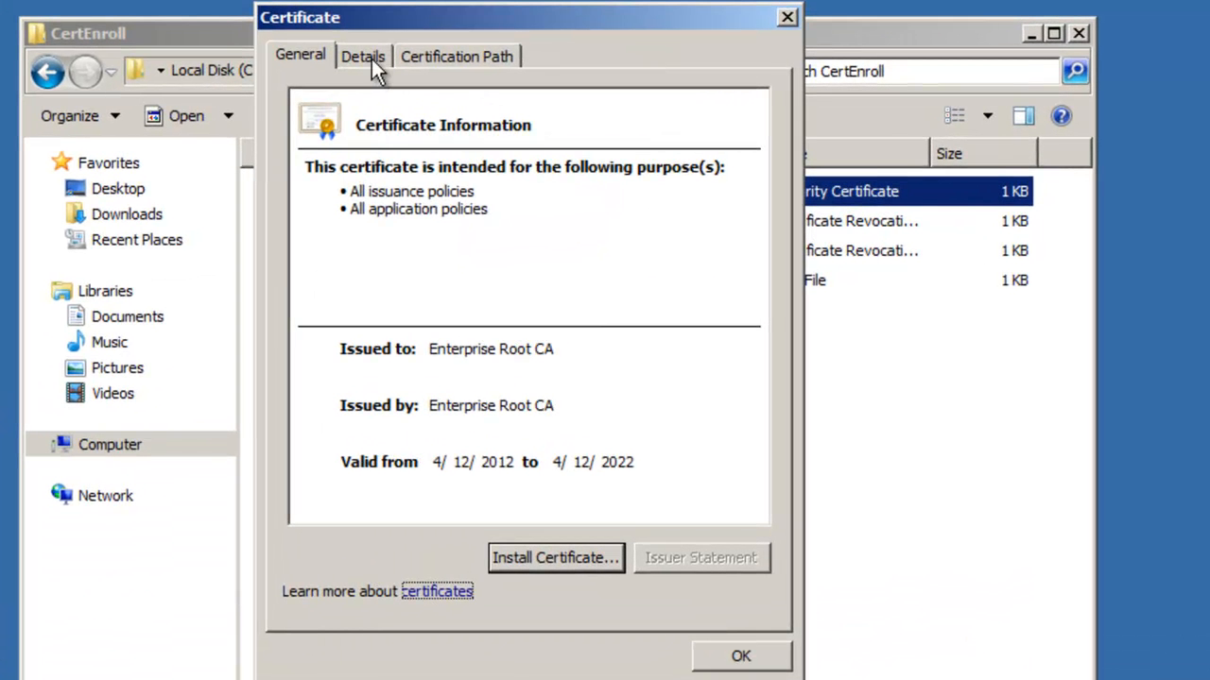
left_click(371, 59)
left_click(370, 174)
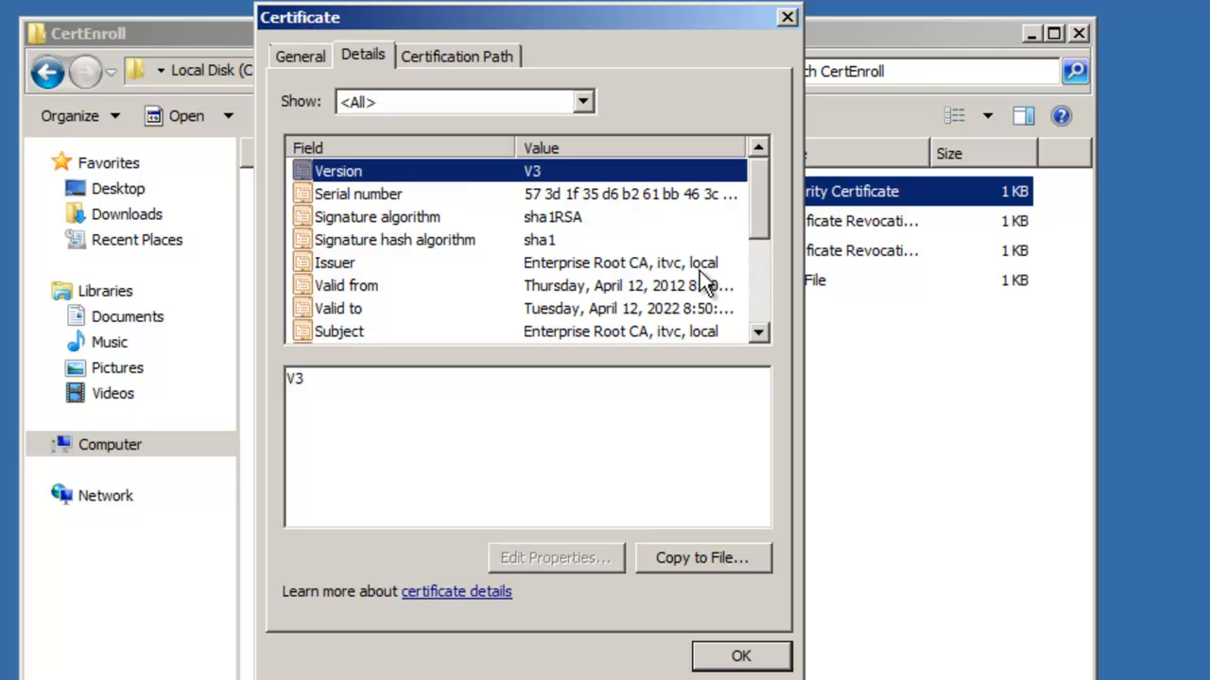
left_click(406, 194)
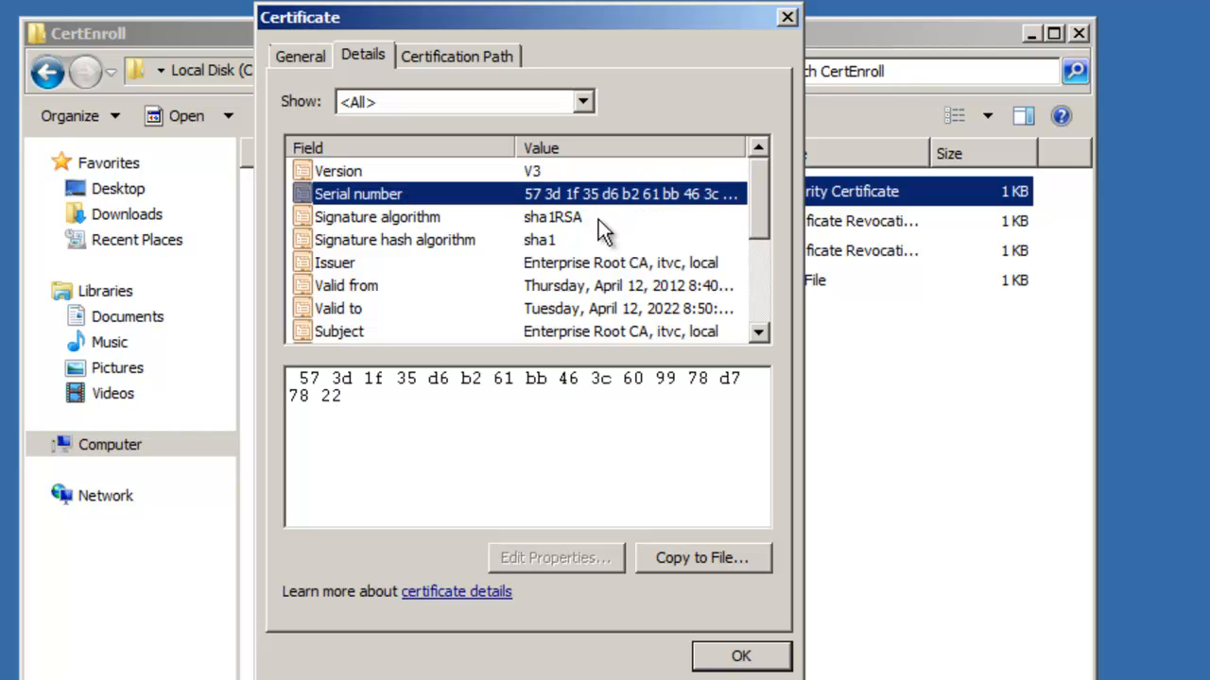
left_click(541, 221)
left_click(560, 243)
left_click(570, 223)
left_click(560, 238)
left_click(558, 217)
left_click(563, 243)
Examine the root certificate's issuer, validity dates, subject, public key, certificate template name and thumbprint
left_click(620, 270)
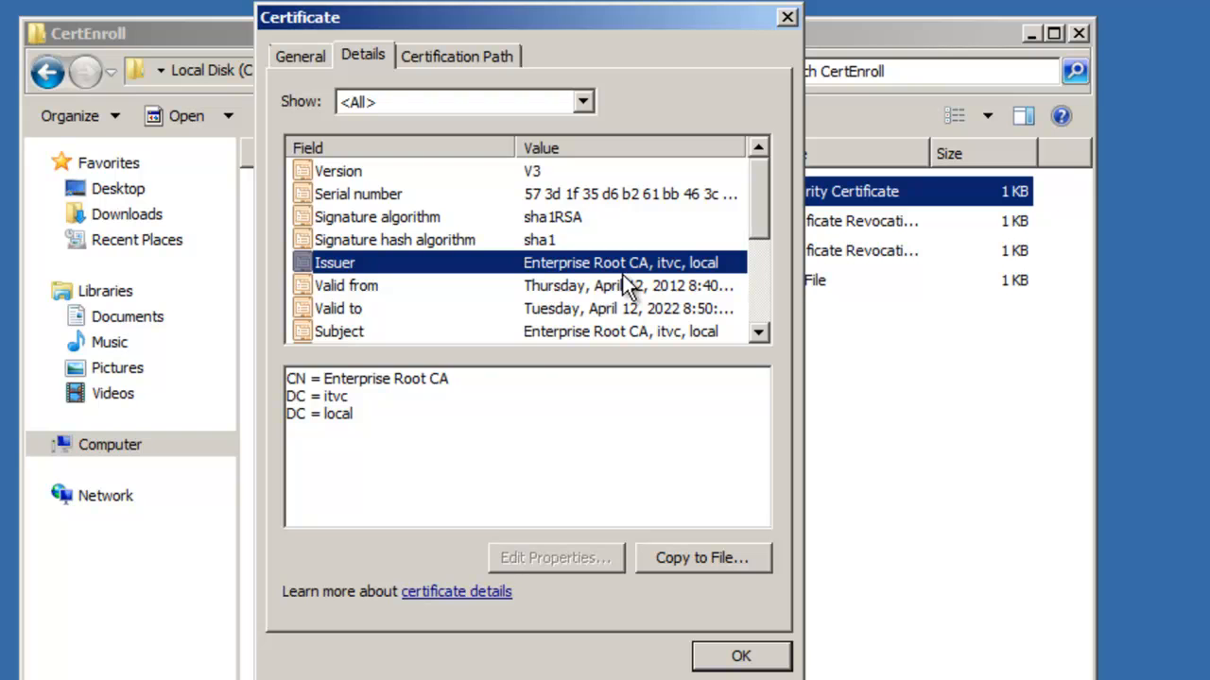
left_click(617, 290)
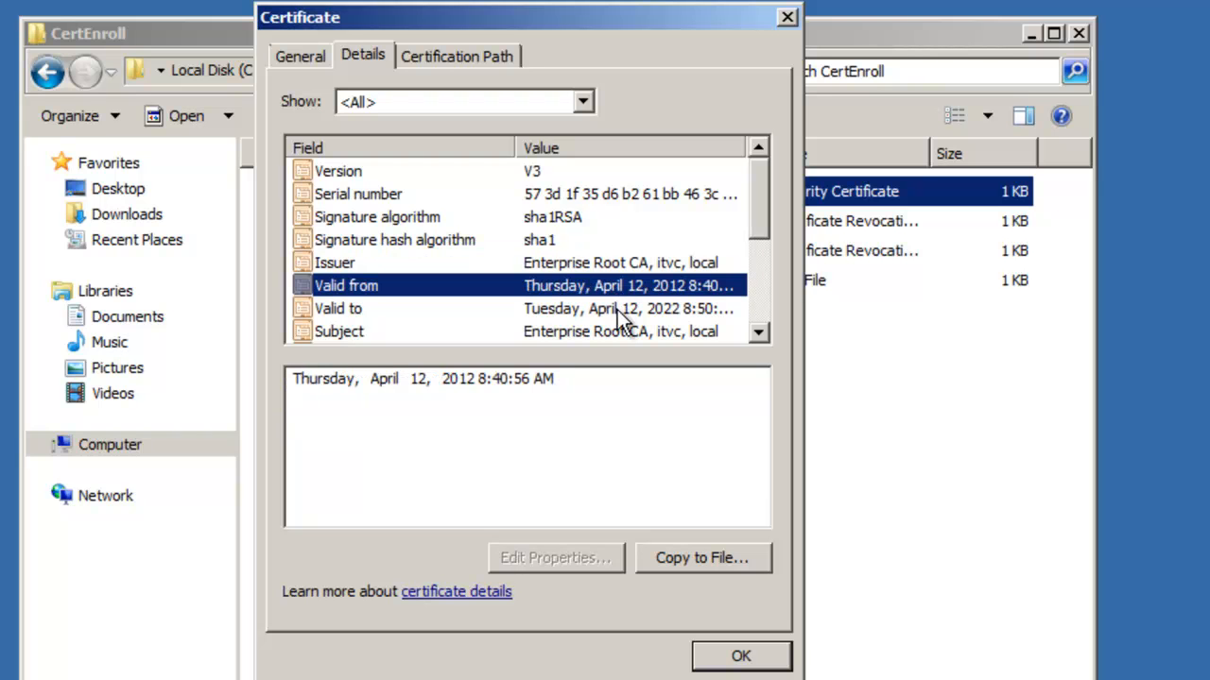
left_click(625, 312)
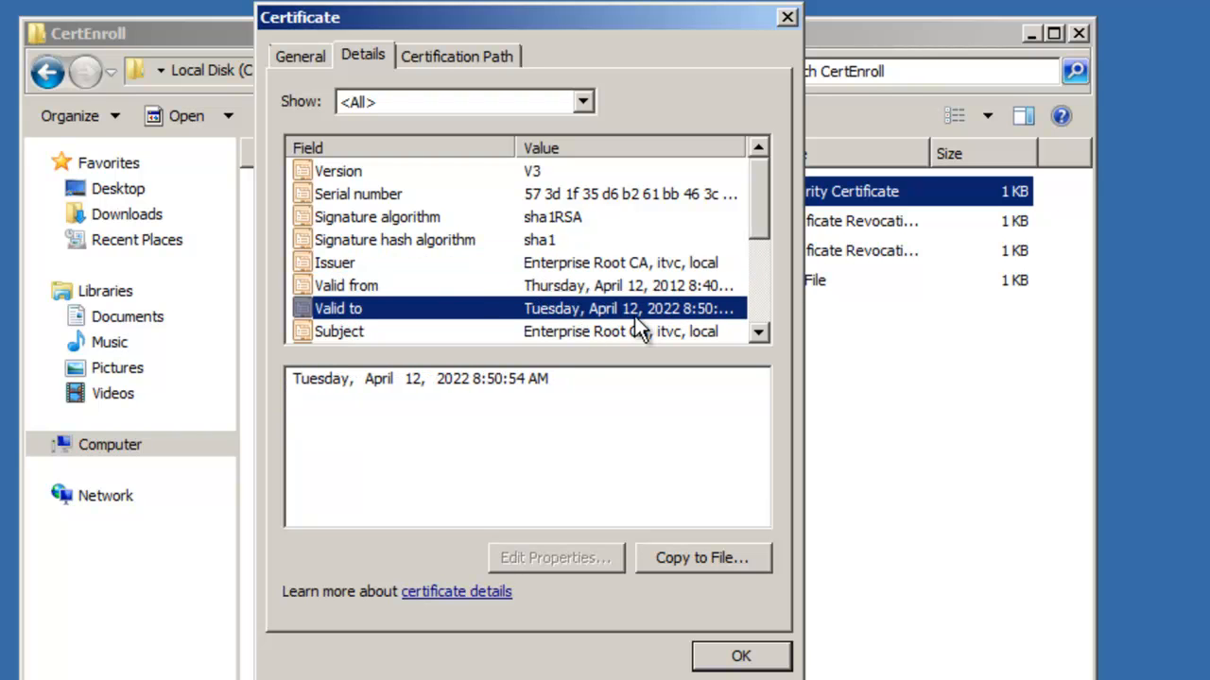
left_click(758, 332)
left_click(758, 332)
left_click(758, 331)
left_click(359, 265)
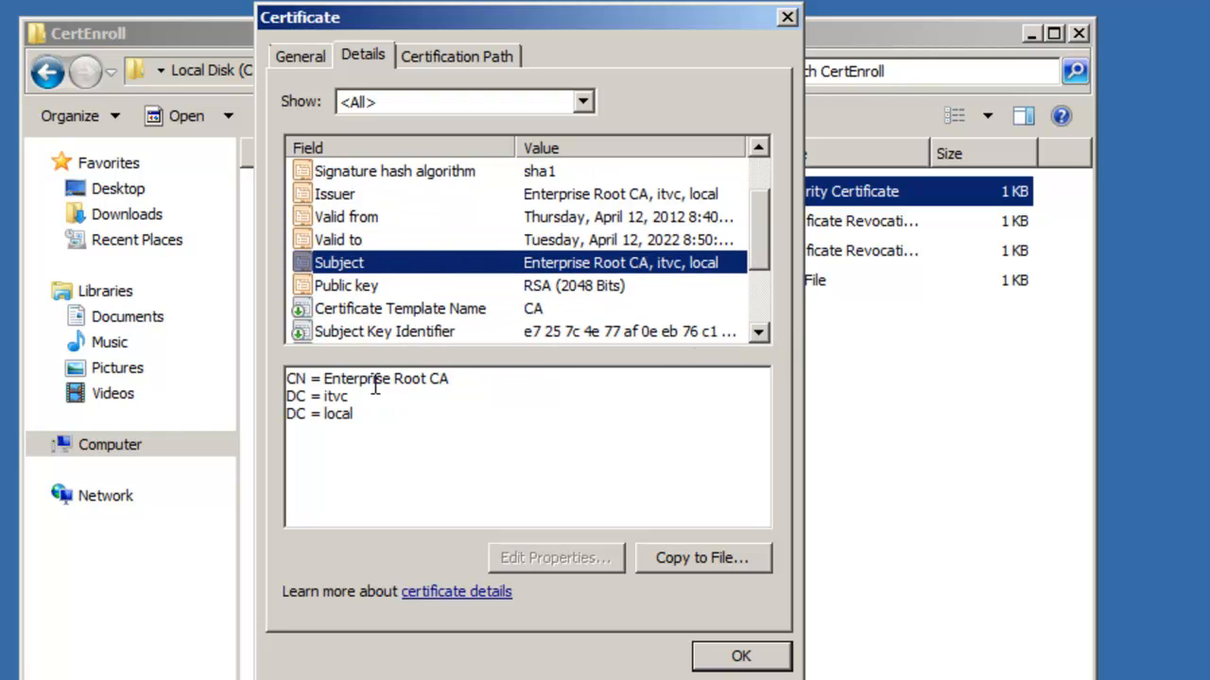
left_click(372, 287)
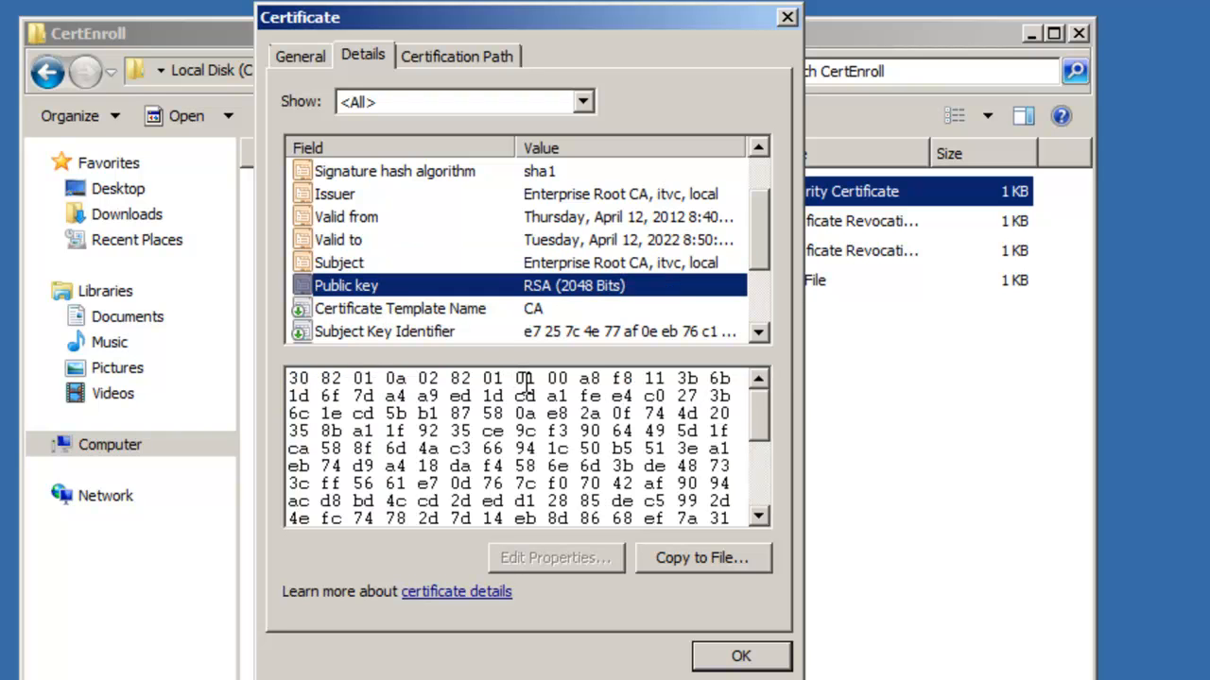
key("Down")
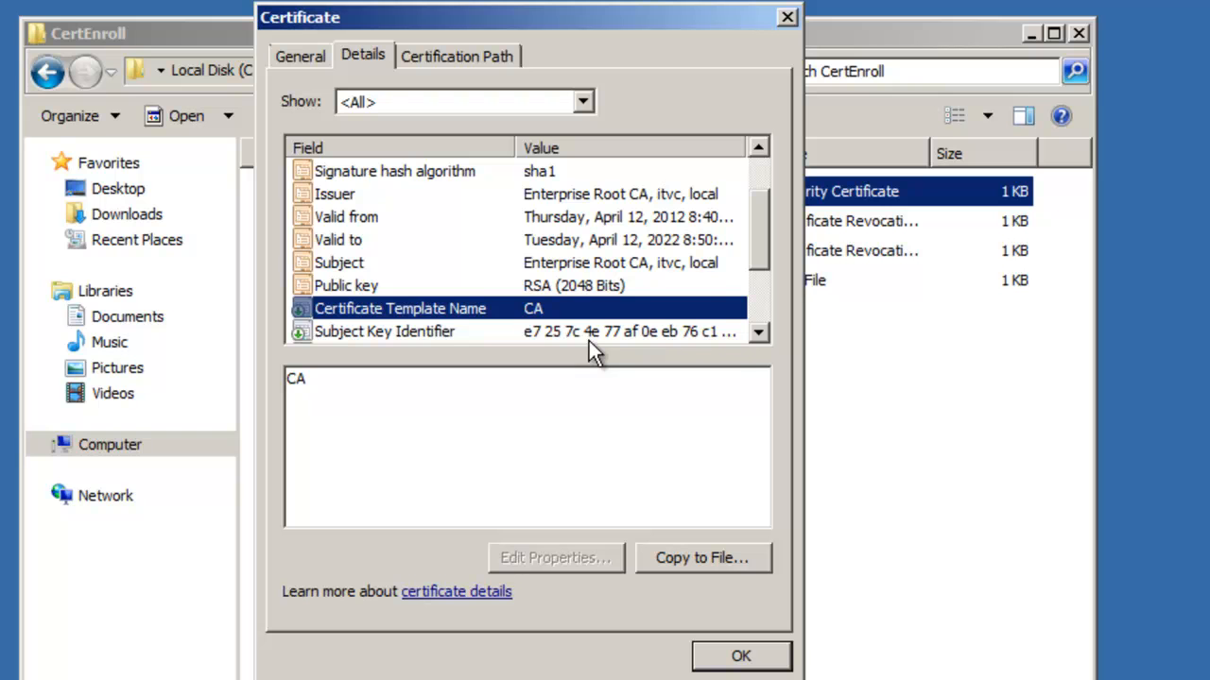
left_click_drag(760, 245, 763, 293)
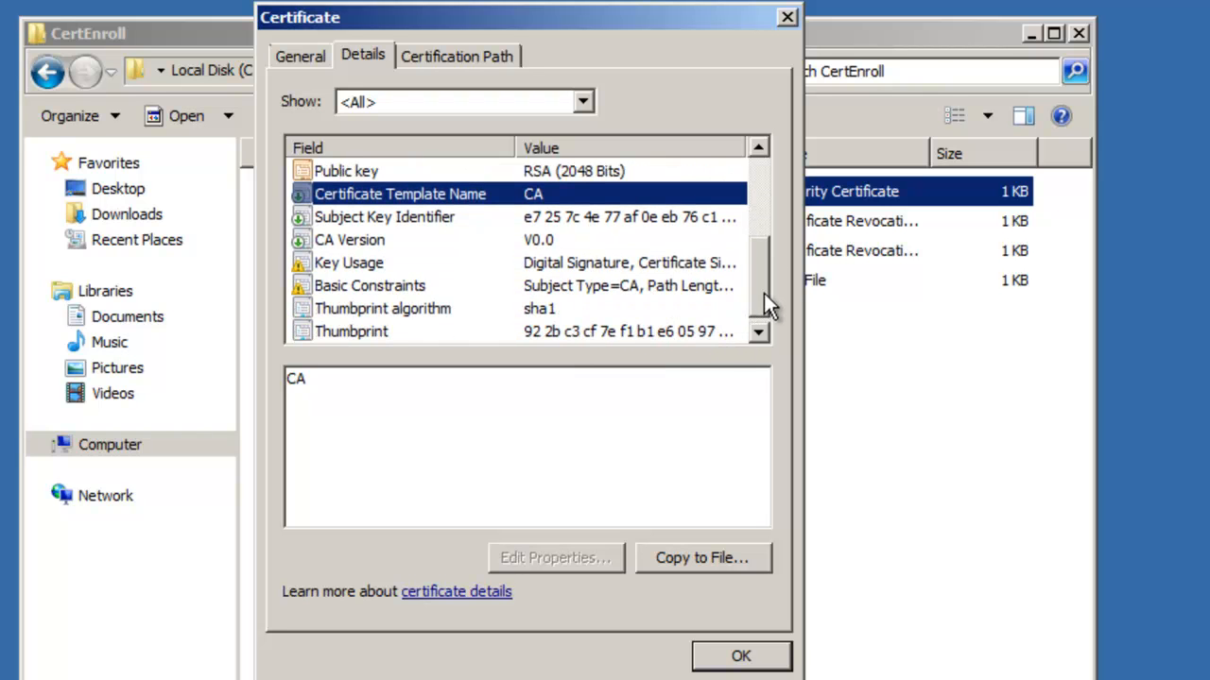
left_click(401, 329)
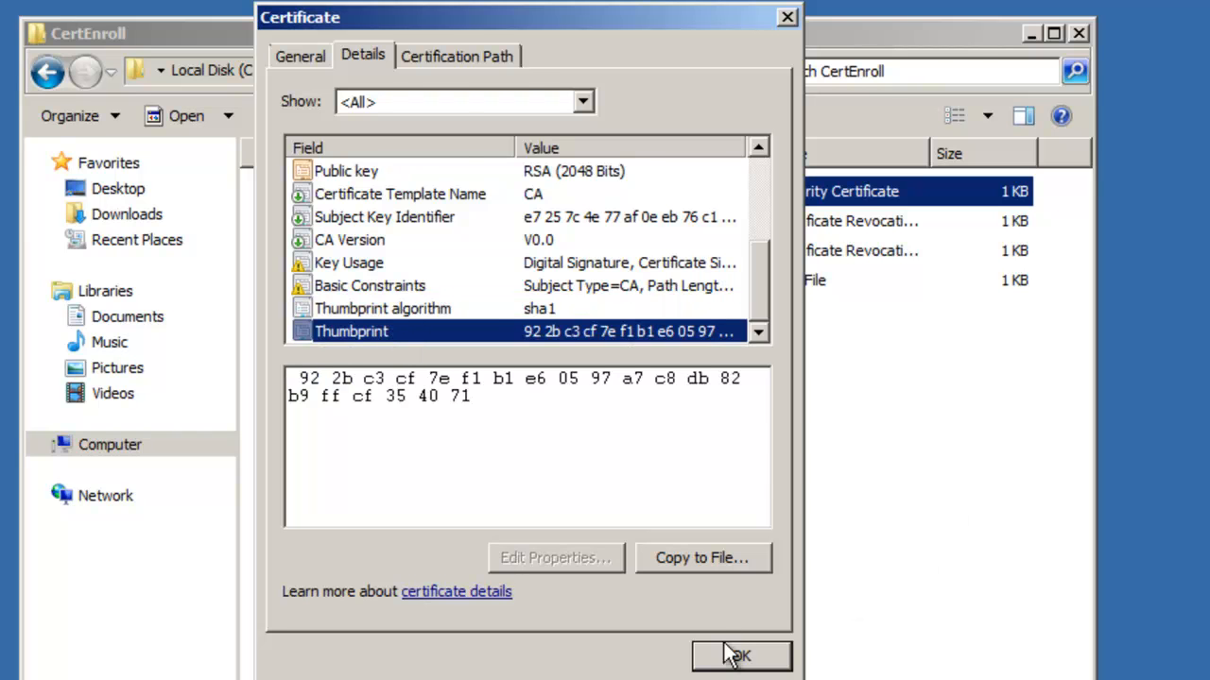
Review the root certificate's certification path, signature algorithm and general information, then close the certificate and the CertEnroll folder
left_click(456, 55)
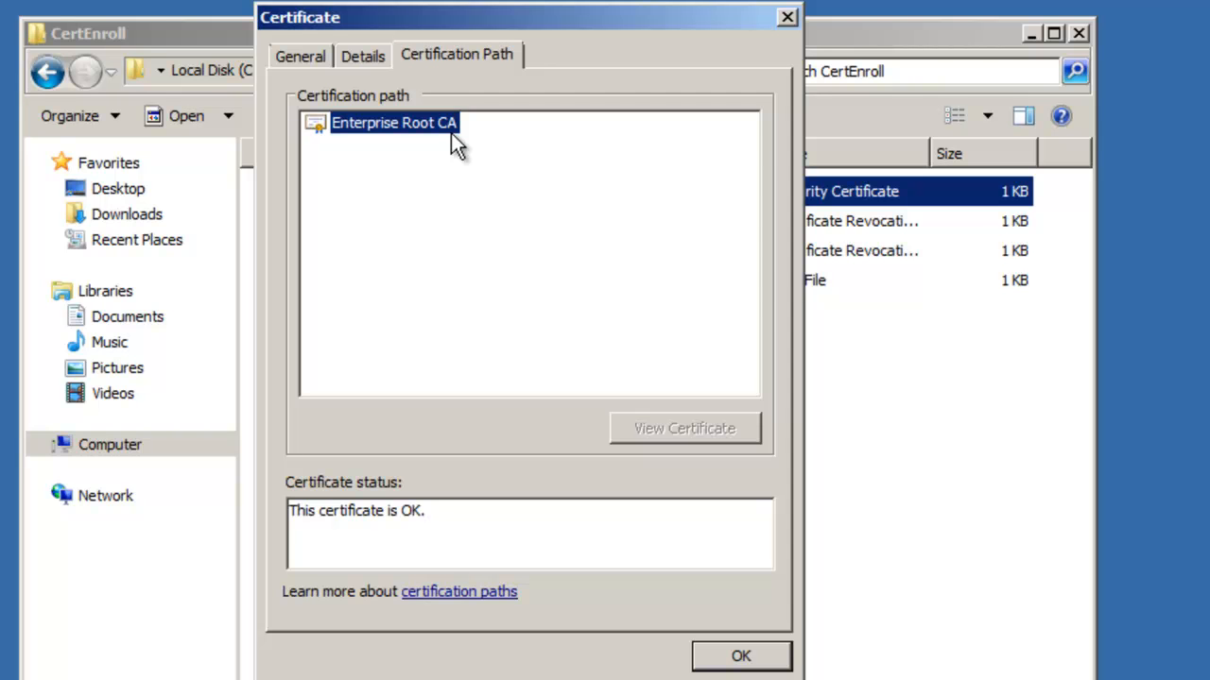
left_click(361, 60)
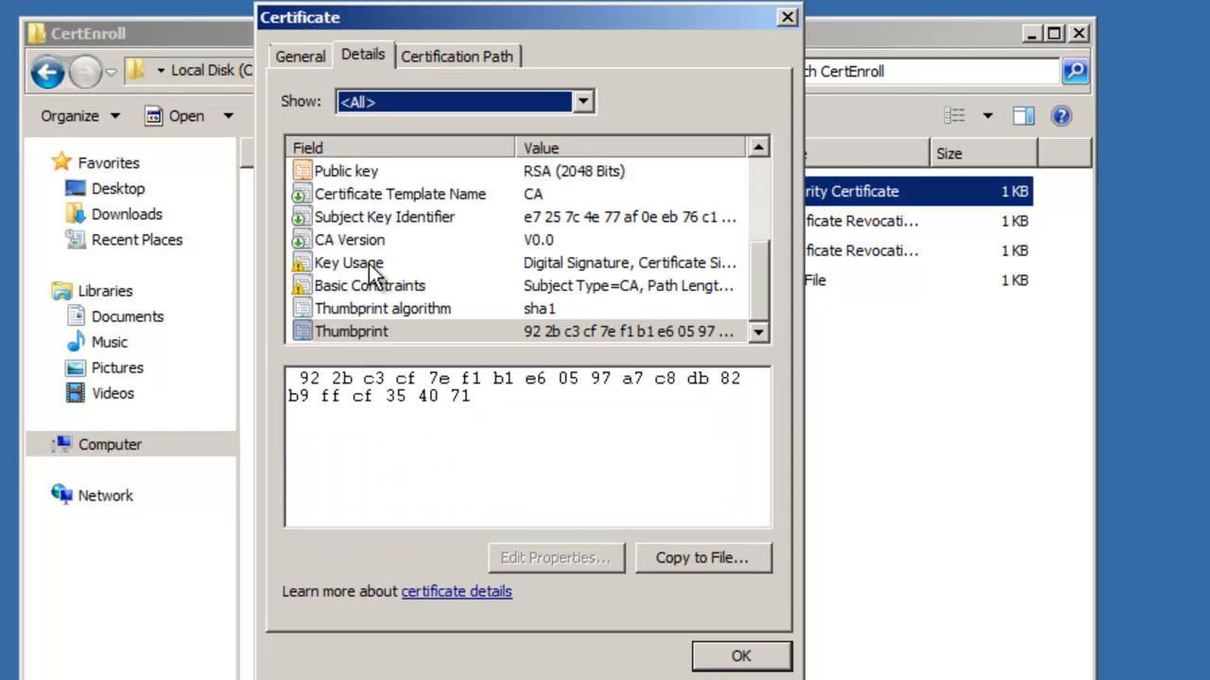
left_click_drag(762, 270, 752, 149)
left_click(437, 216)
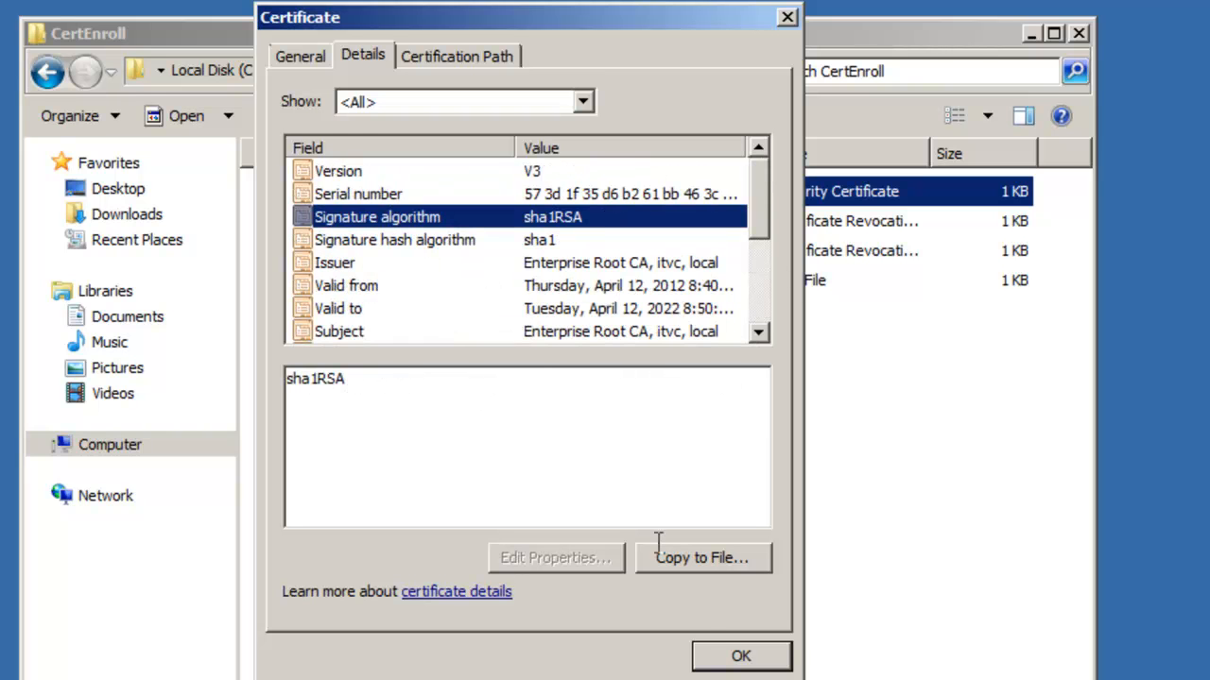
left_click(302, 55)
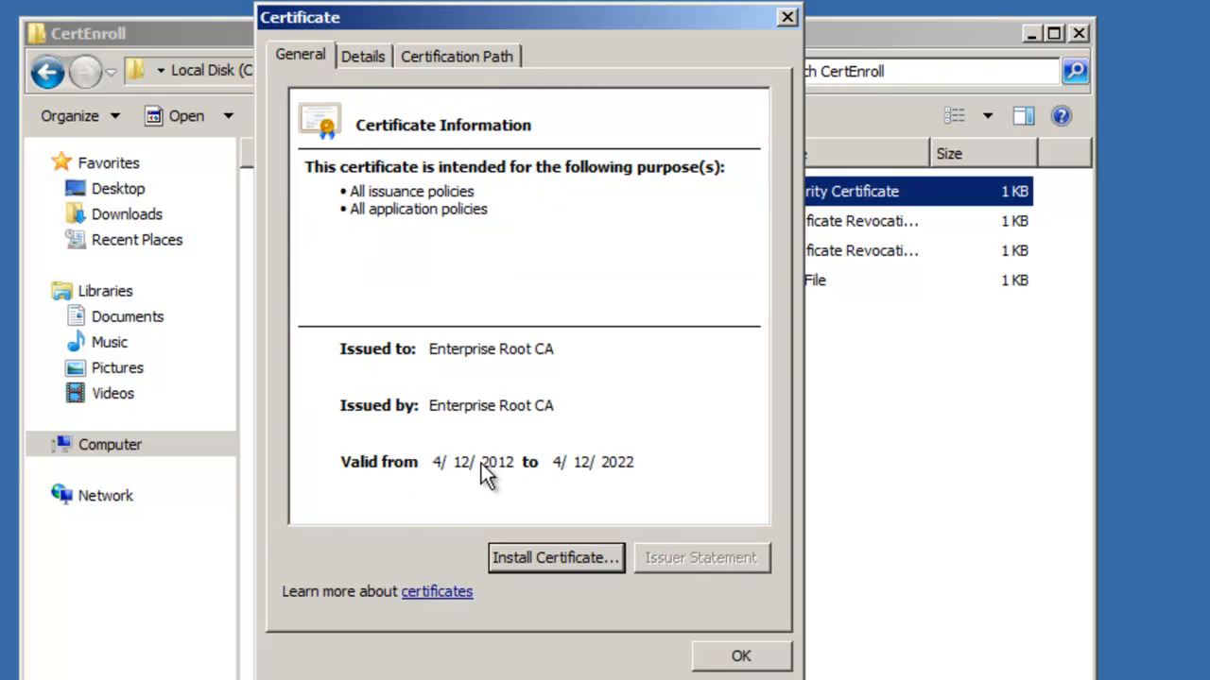
left_click(493, 54)
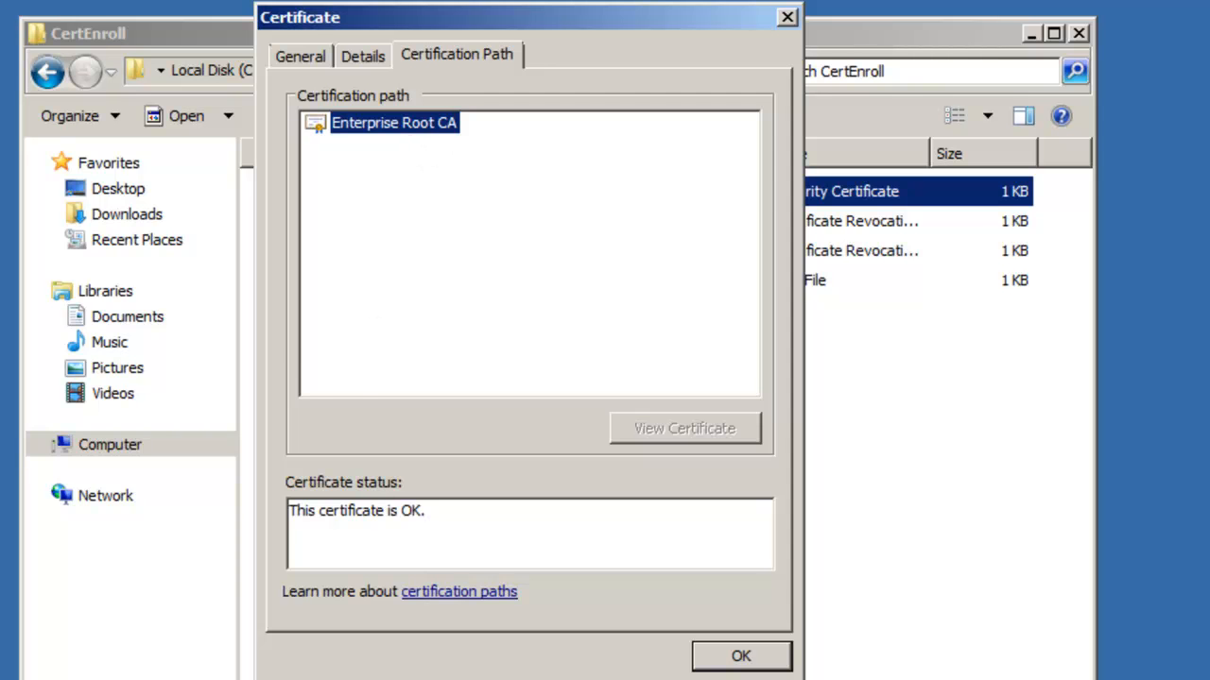
left_click(371, 55)
left_click(740, 656)
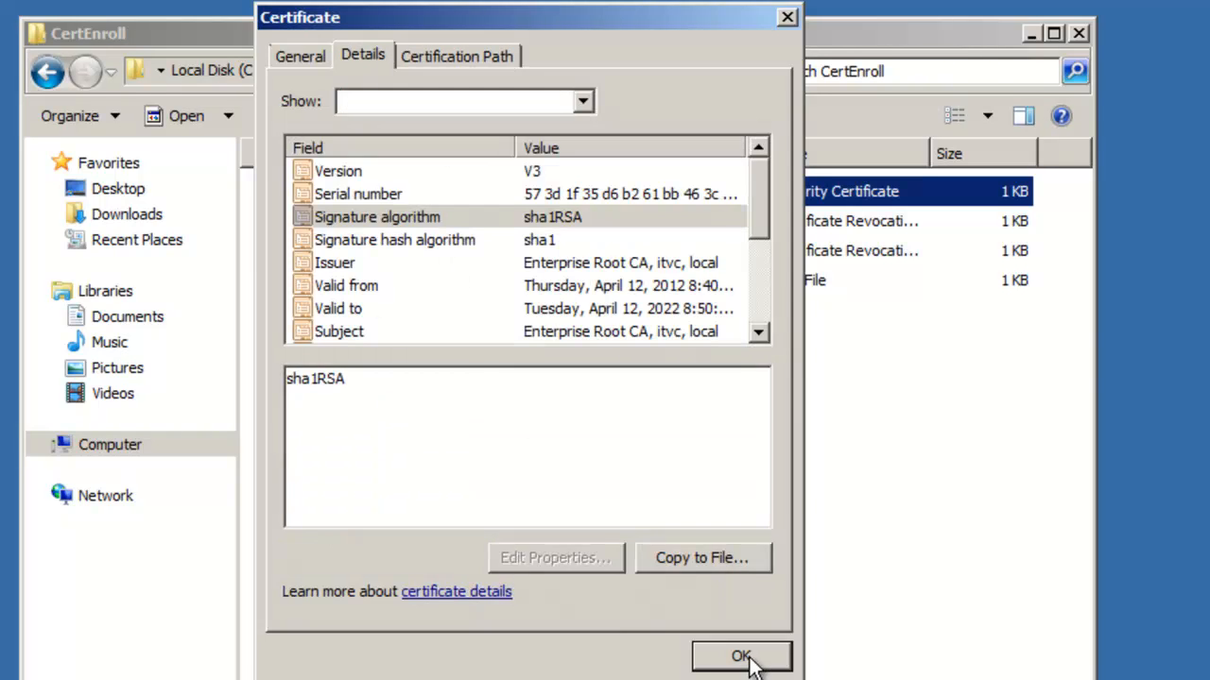
left_click(1079, 33)
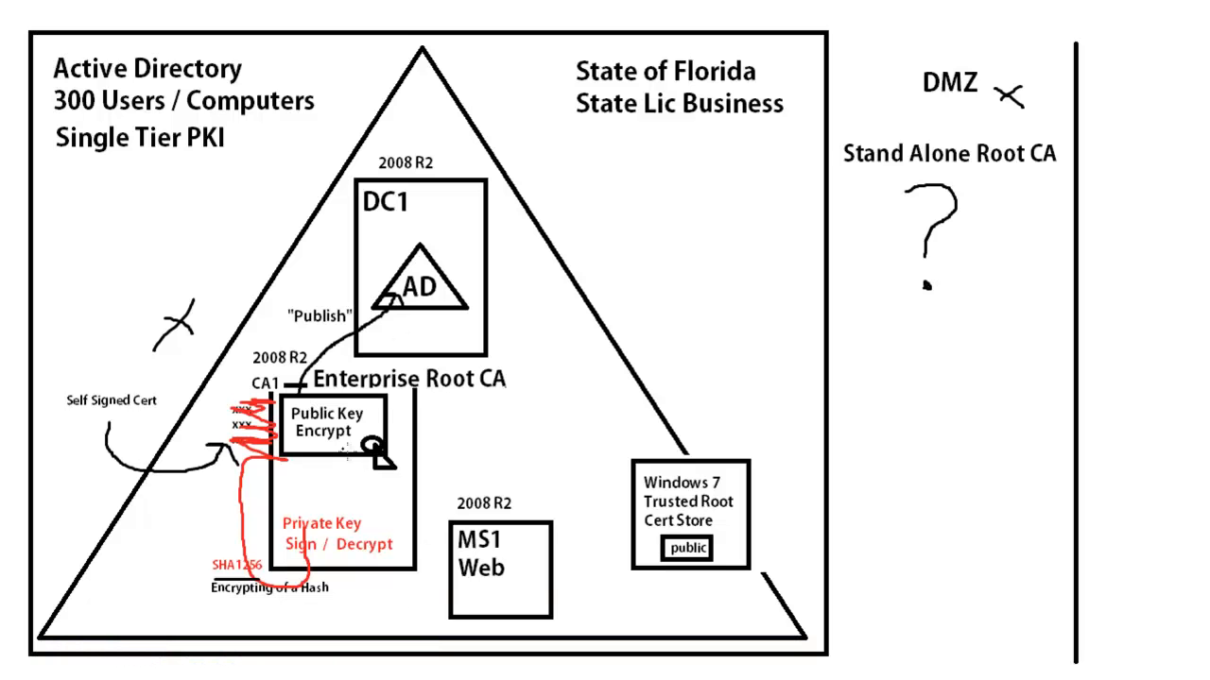
Switch to the PKI diagram and sketch two short strokes beside the Public Key box of CA1
left_click_drag(395, 416, 411, 421)
left_click_drag(406, 412, 402, 428)
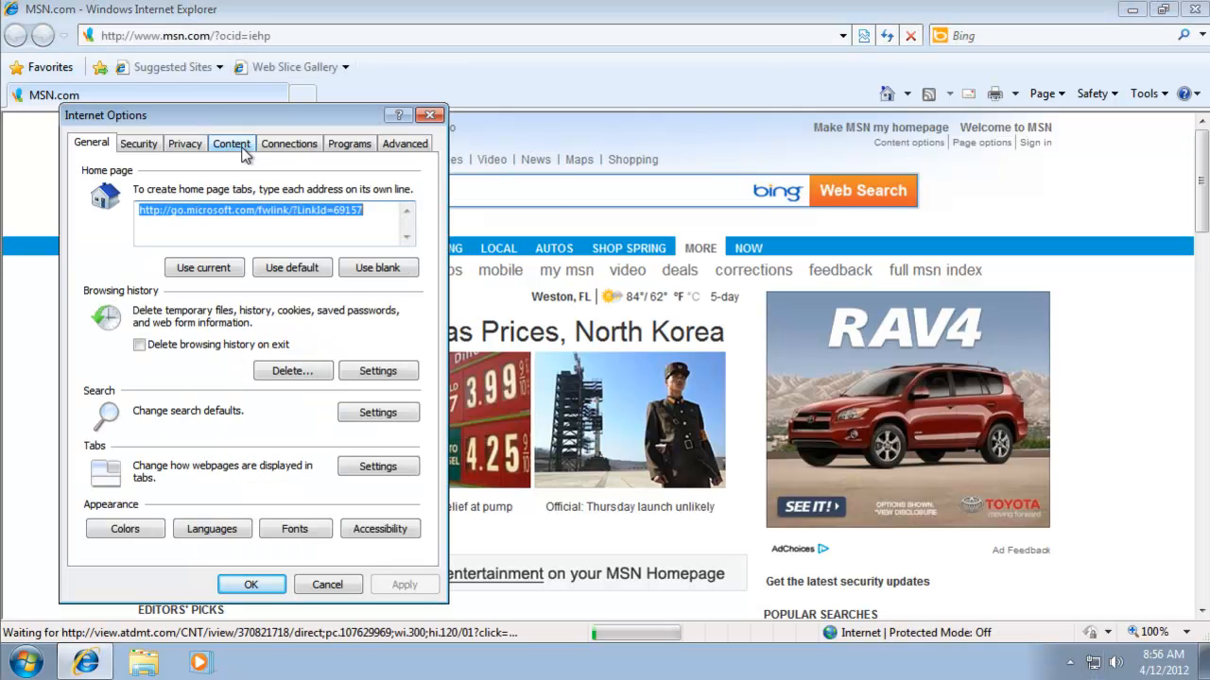
From Internet Options on the Windows 7 client, open the Enterprise Root CA certificate stored under Trusted Root Certification Authorities
left_click(242, 148)
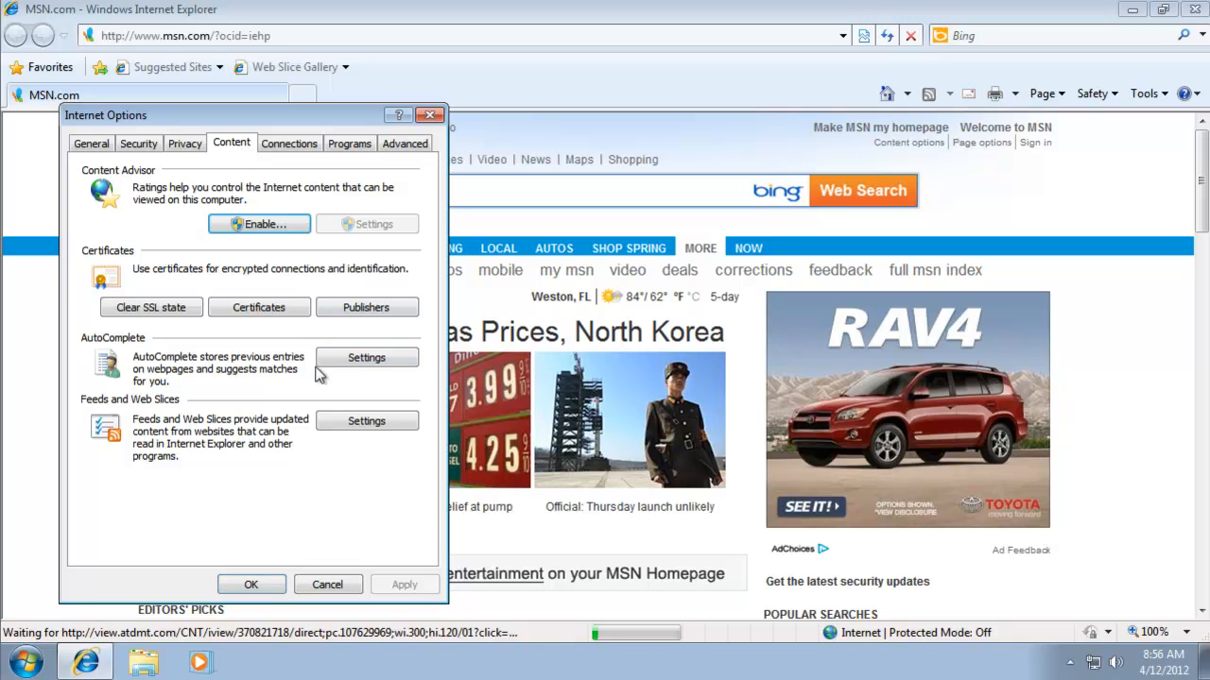
left_click(295, 310)
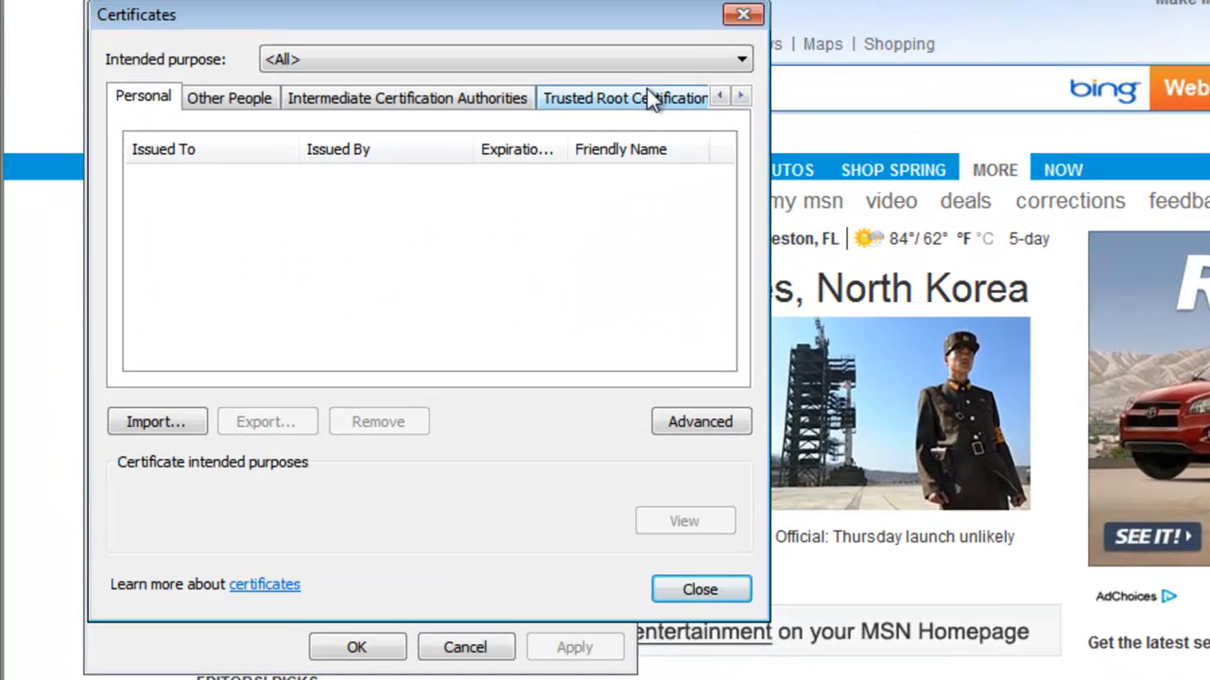
left_click(648, 98)
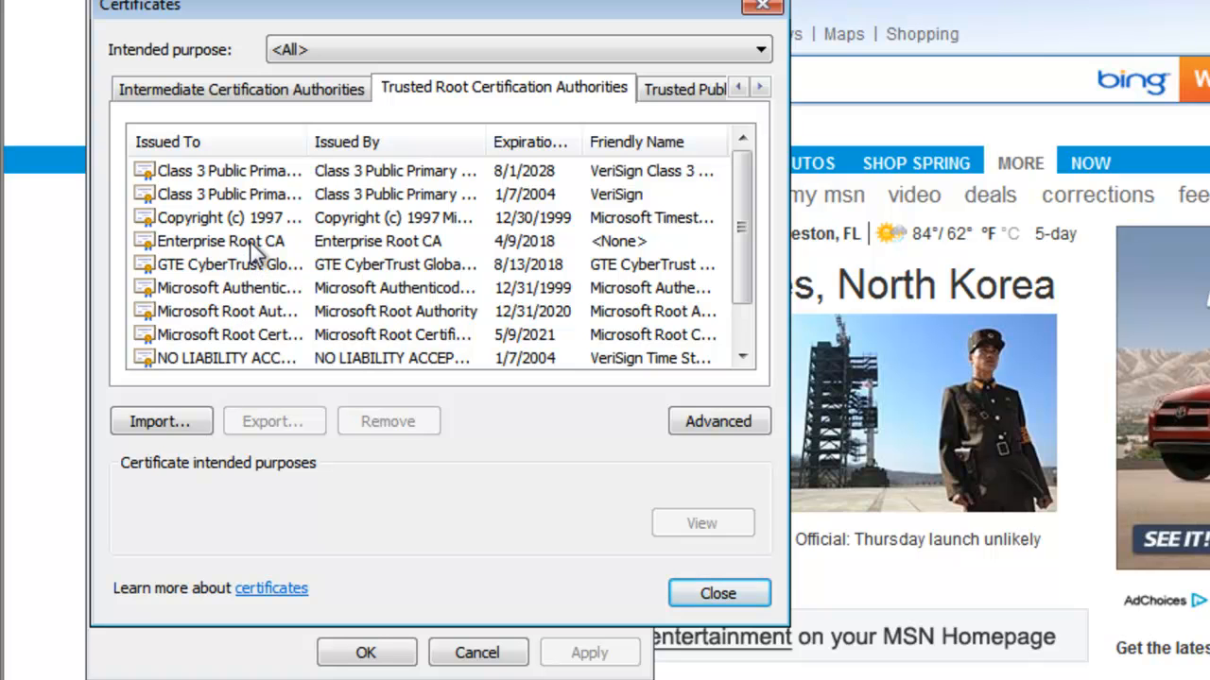
left_click(326, 244)
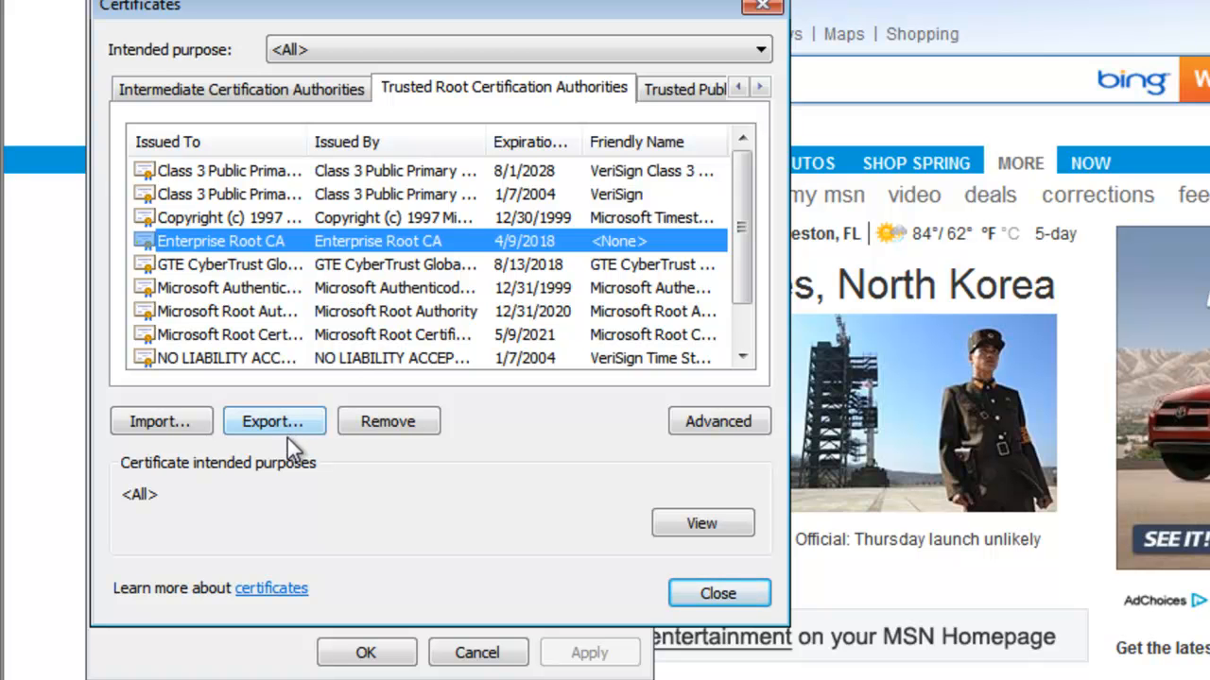
double_click(494, 236)
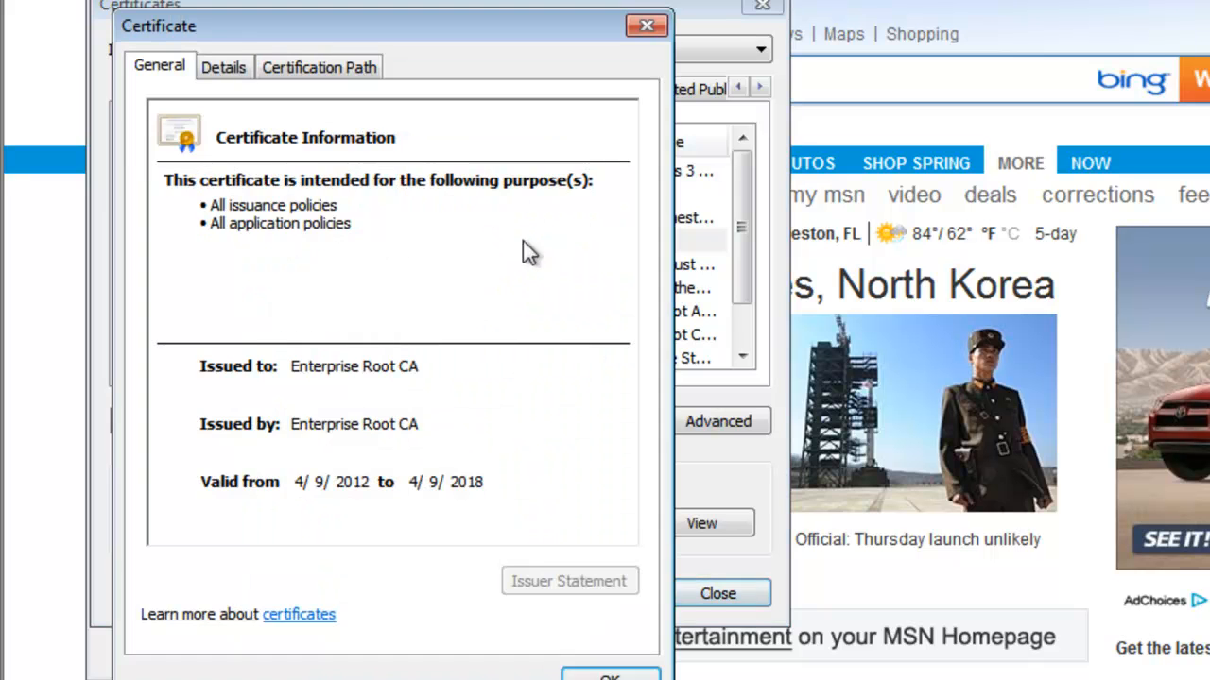
Examine the client's Enterprise Root CA certificate, including its serial number, signature algorithms, issuer, validity dates and certification path
left_click(223, 67)
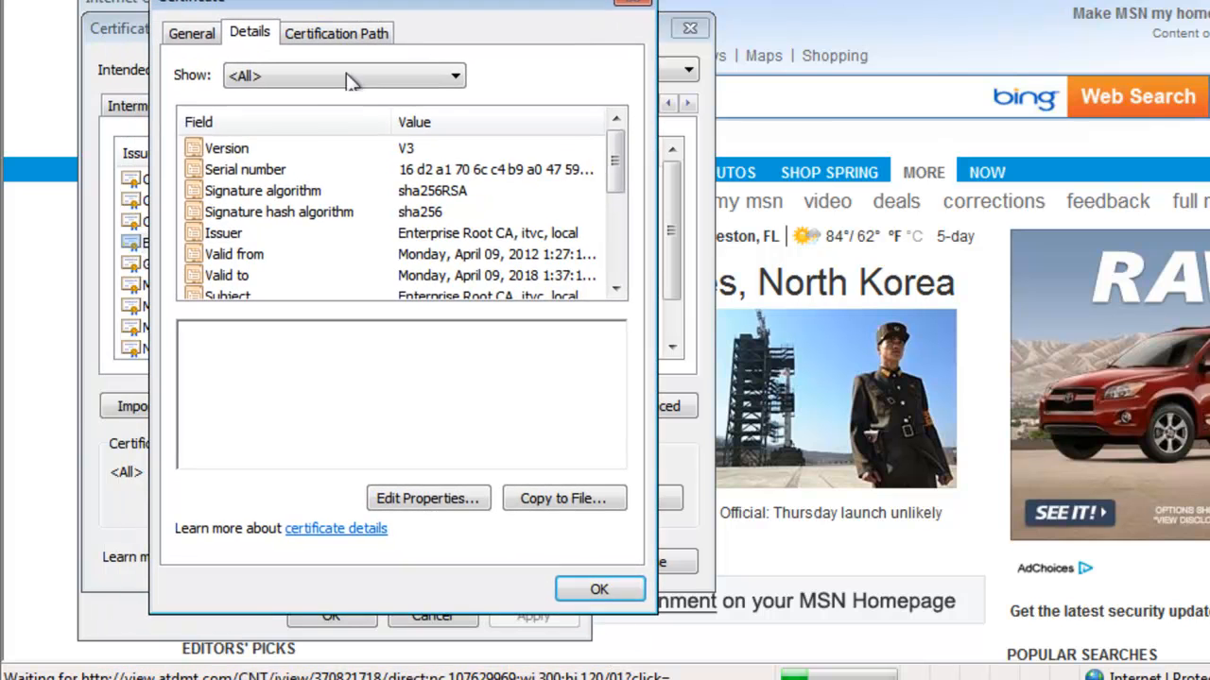
left_click(347, 149)
left_click(346, 170)
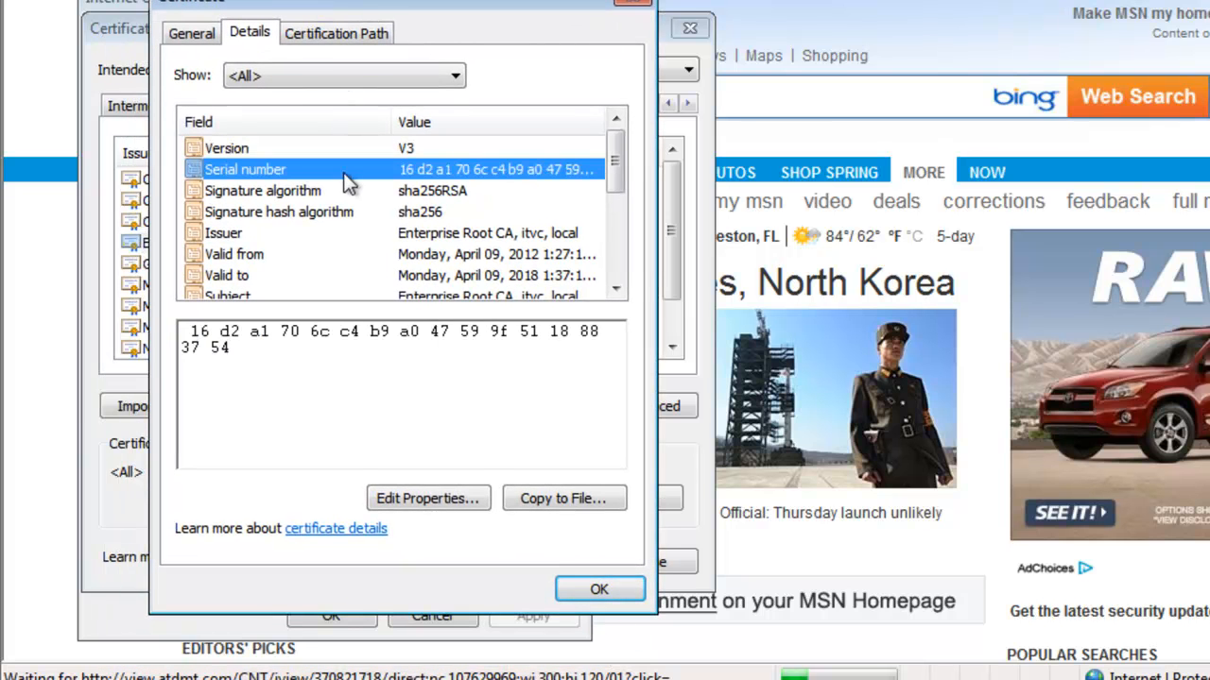
left_click(342, 189)
left_click(346, 212)
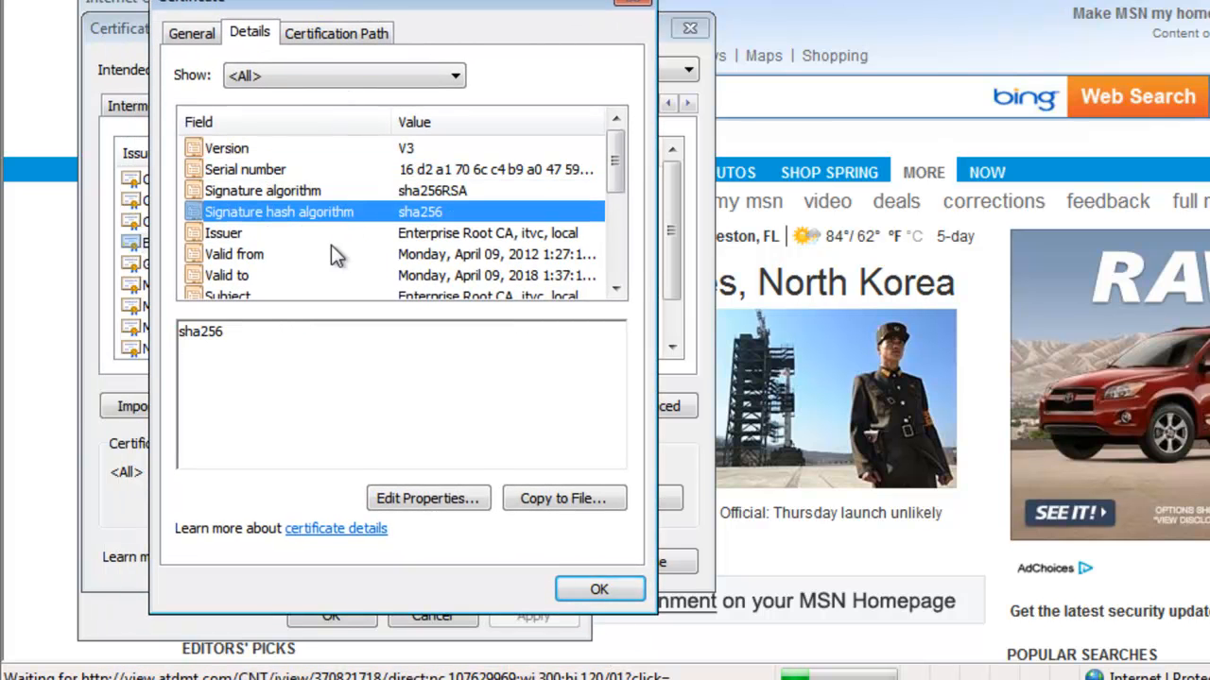
left_click(327, 236)
left_click(322, 256)
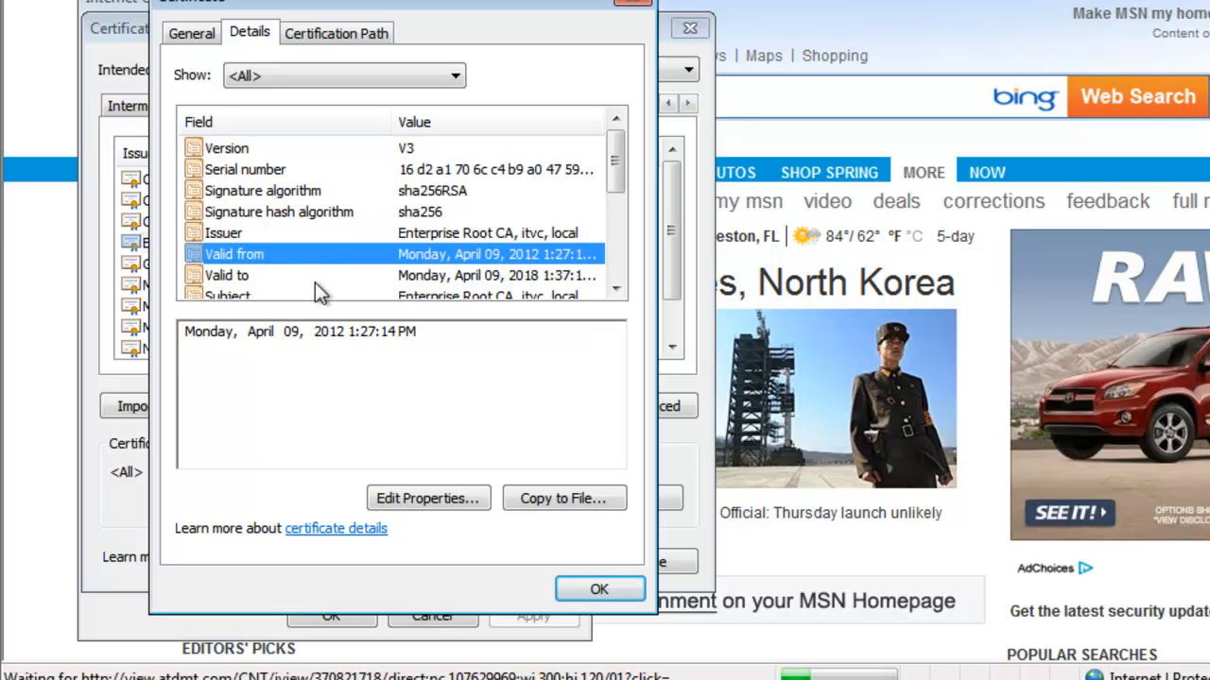
left_click(315, 277)
left_click(615, 289)
left_click(615, 288)
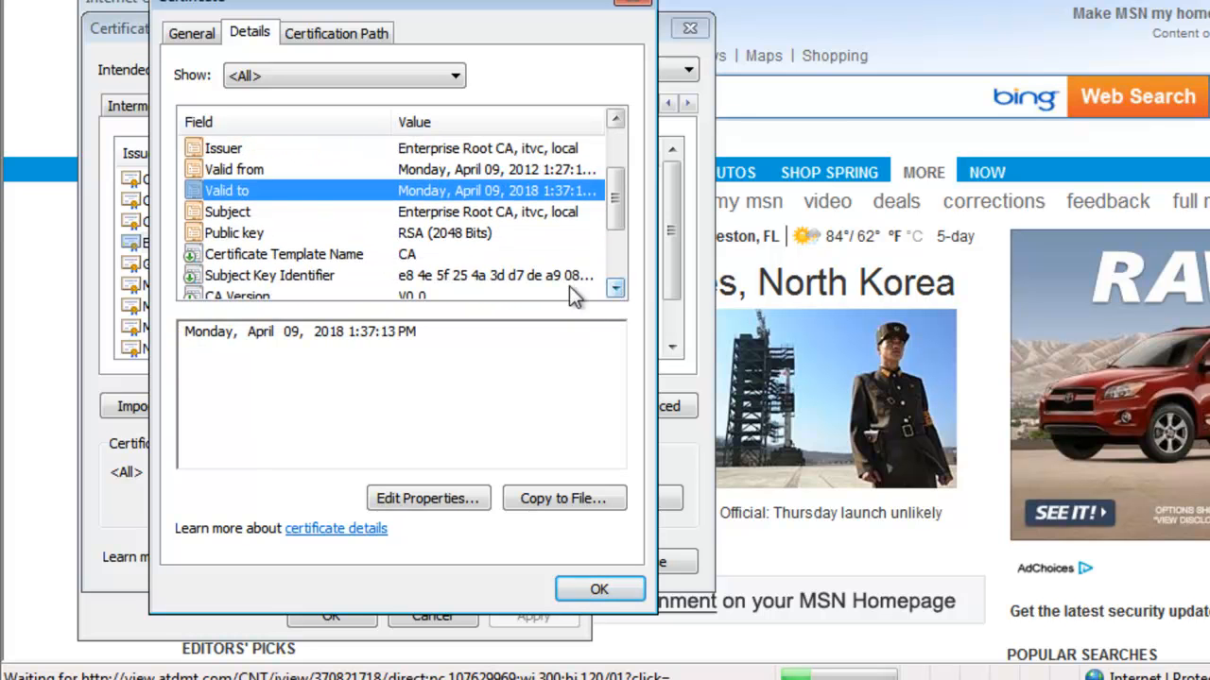
mouse_move(615, 199)
left_mouse_down()
mouse_move(633, 268)
mouse_move(610, 189)
mouse_move(614, 142)
left_mouse_up()
left_click(336, 33)
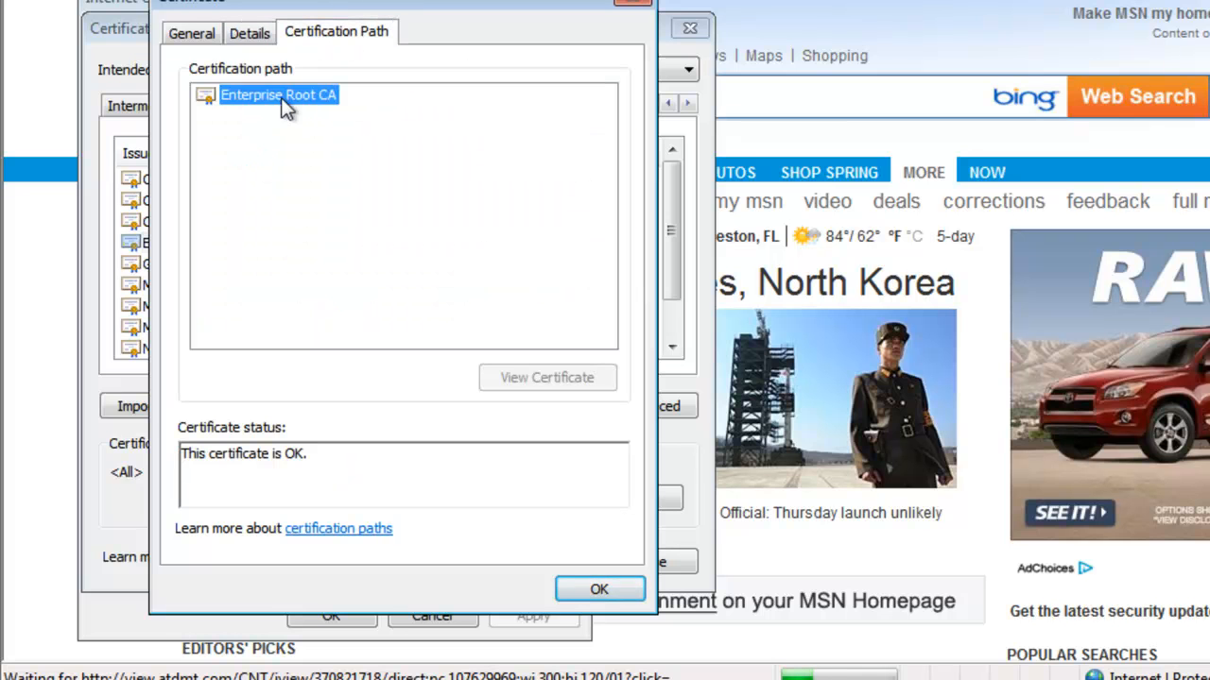
left_click(177, 36)
left_click(237, 36)
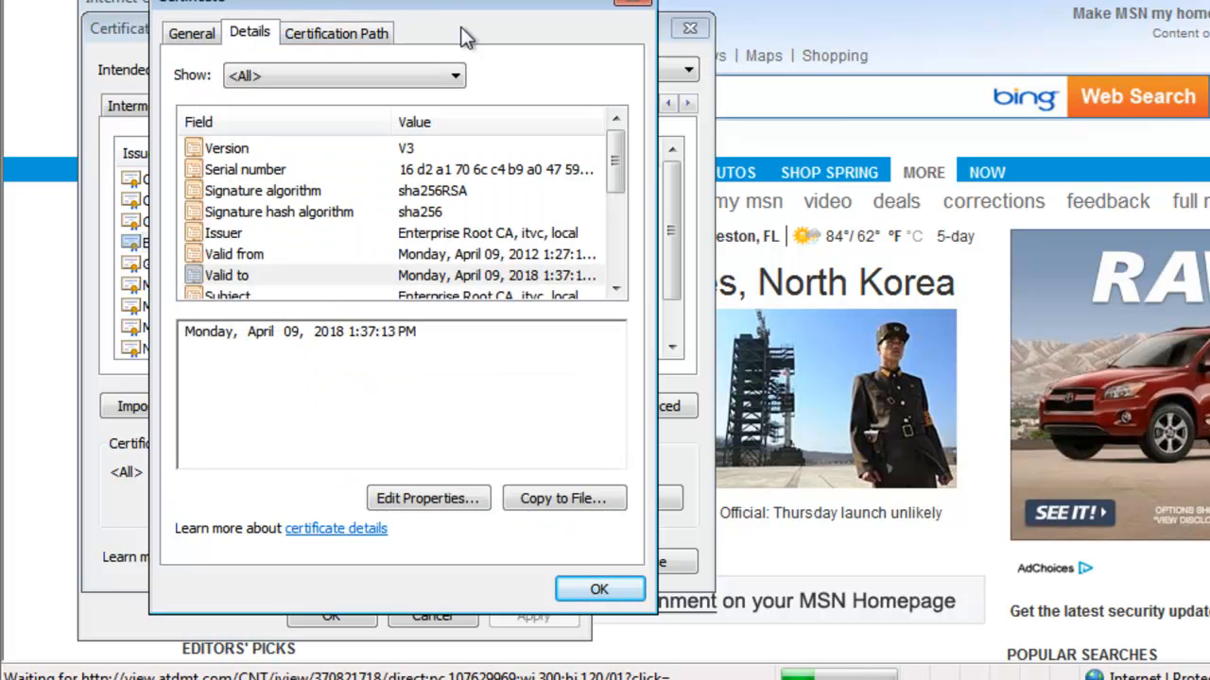
Close the certificate dialogs and Internet Options, then exit Internet Explorer
left_click(641, 11)
left_click(690, 28)
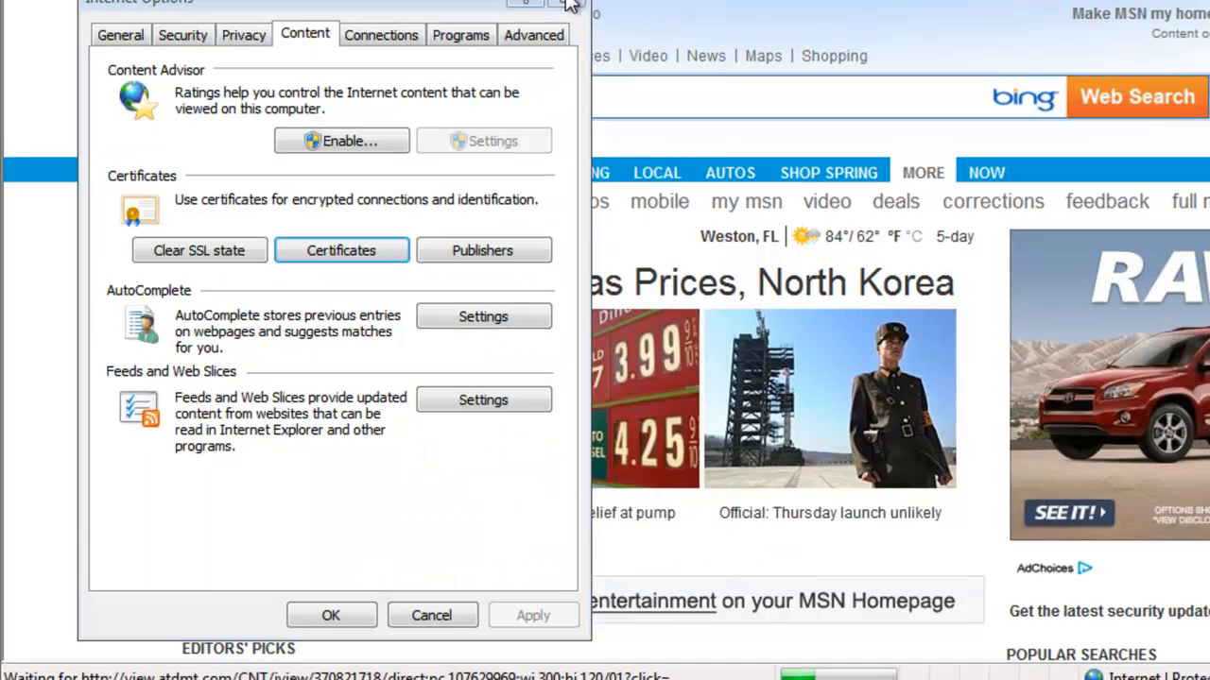
left_click(571, 5)
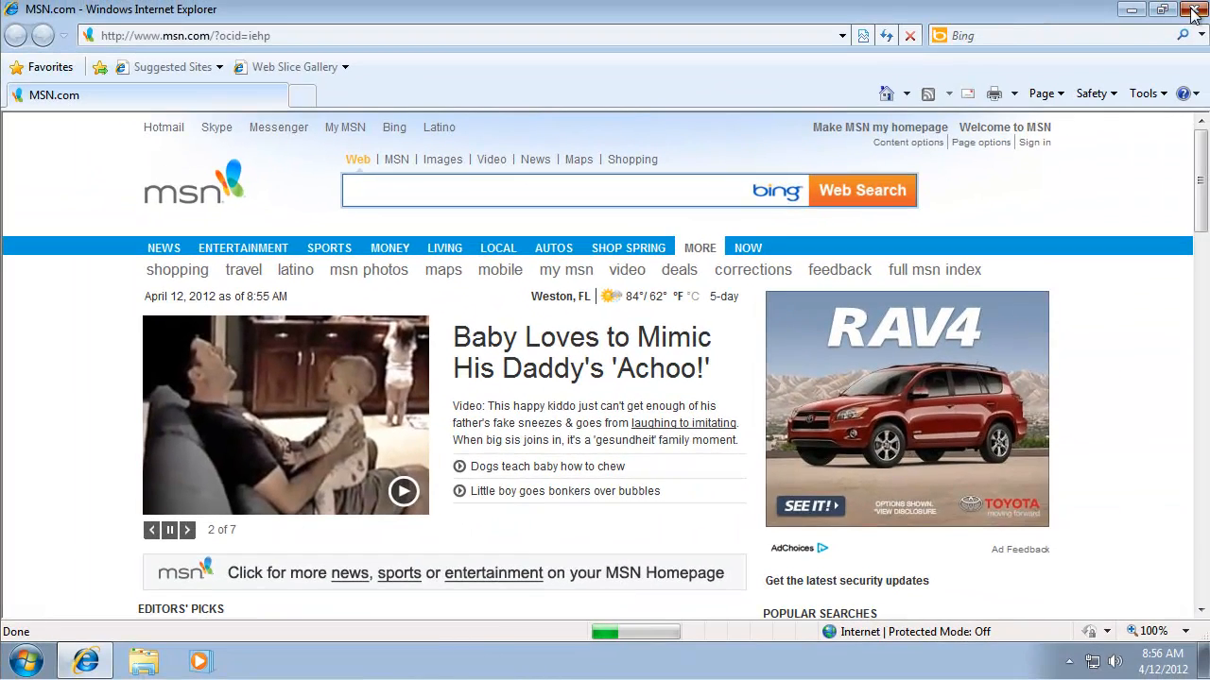
left_click(1193, 11)
Start an empty Microsoft Management Console (mmc) on the Windows 7 client
left_click(27, 661)
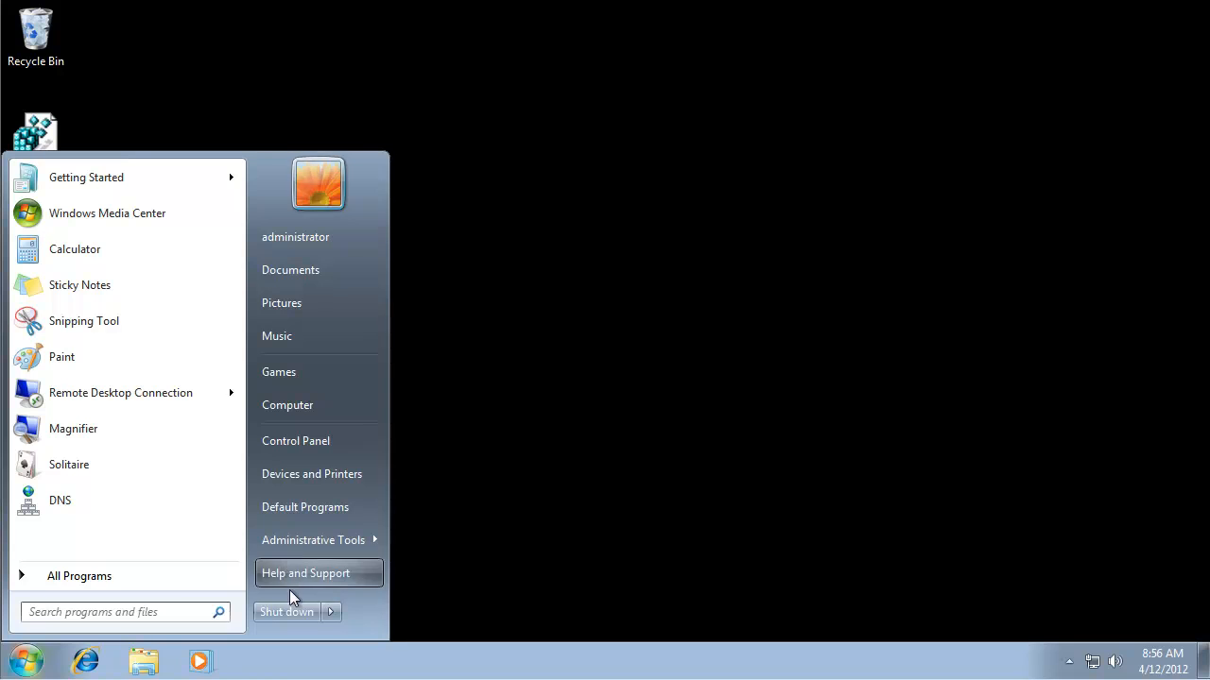
left_click(164, 610)
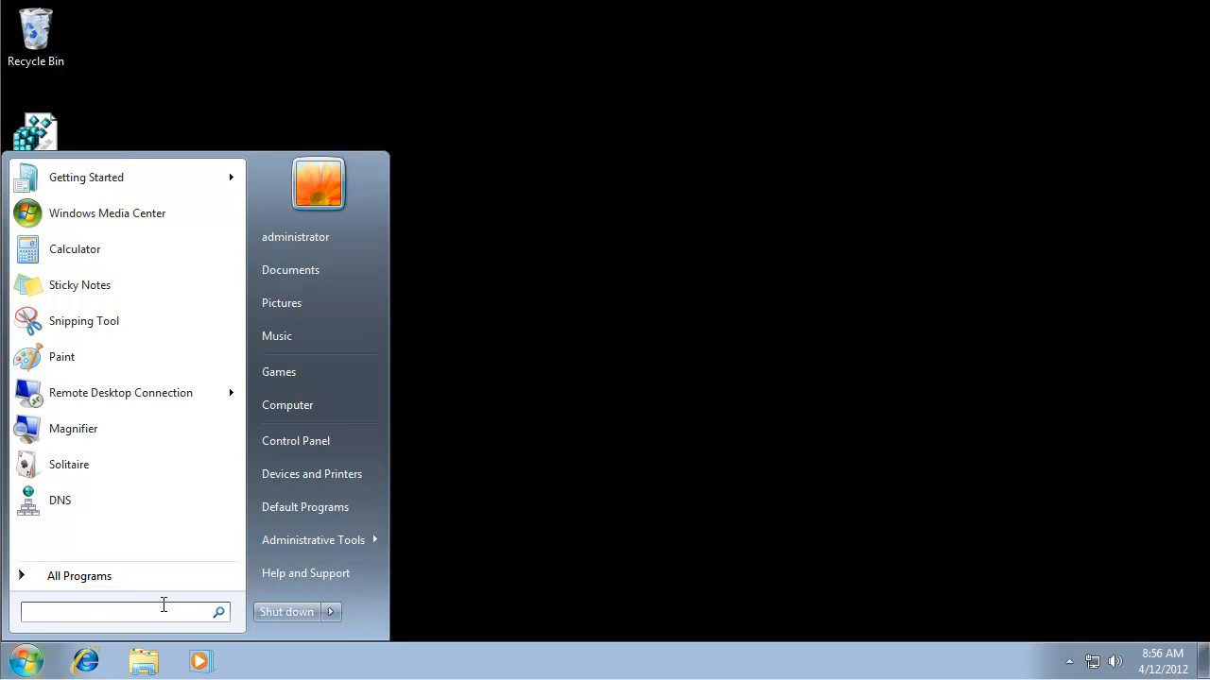
type("run")
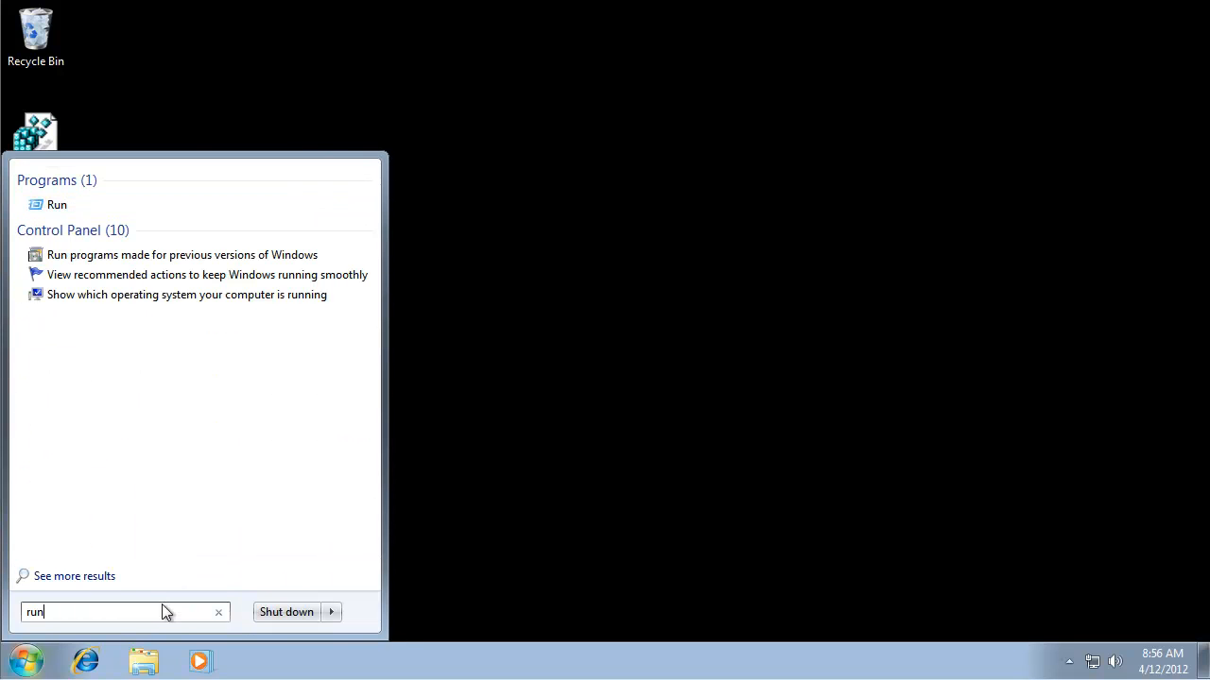
key("Return")
type("mmc")
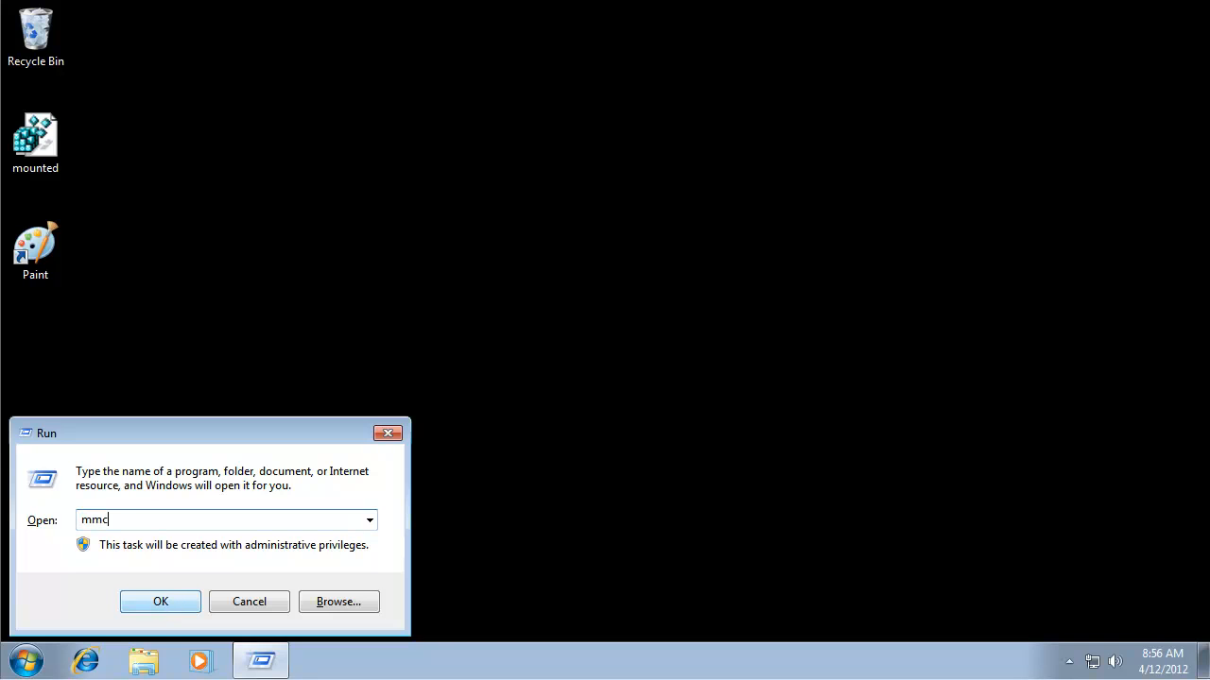
key("Return")
left_click(111, 108)
left_click(173, 243)
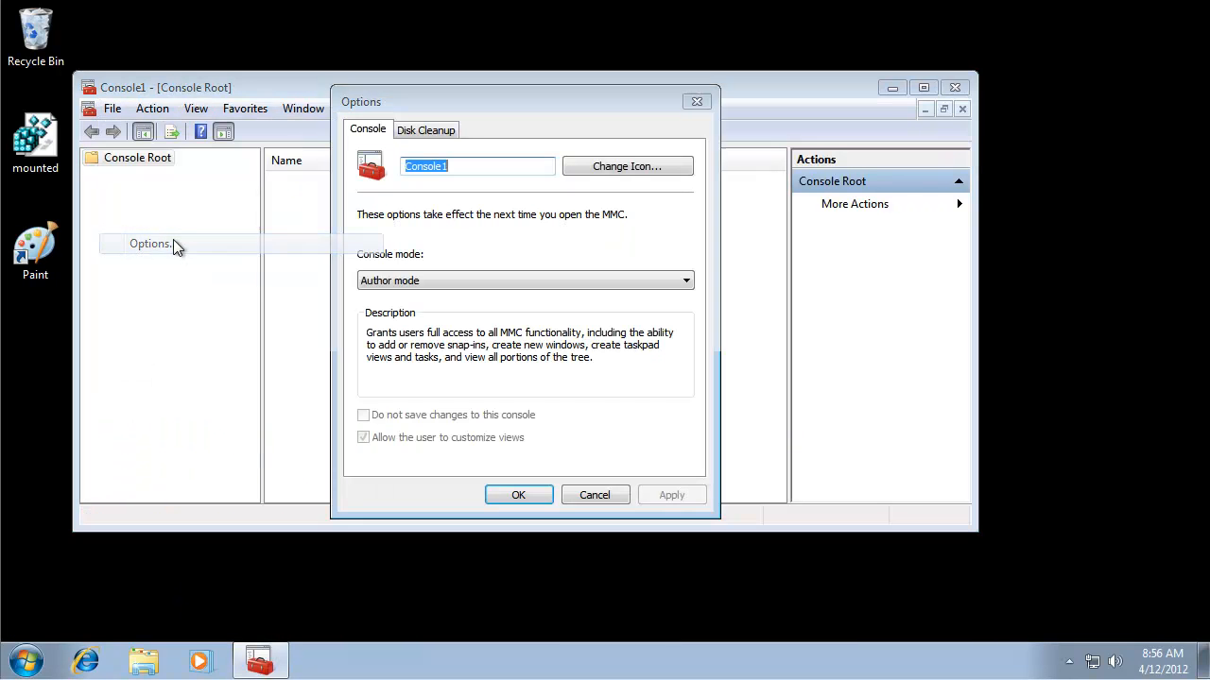
left_click(697, 102)
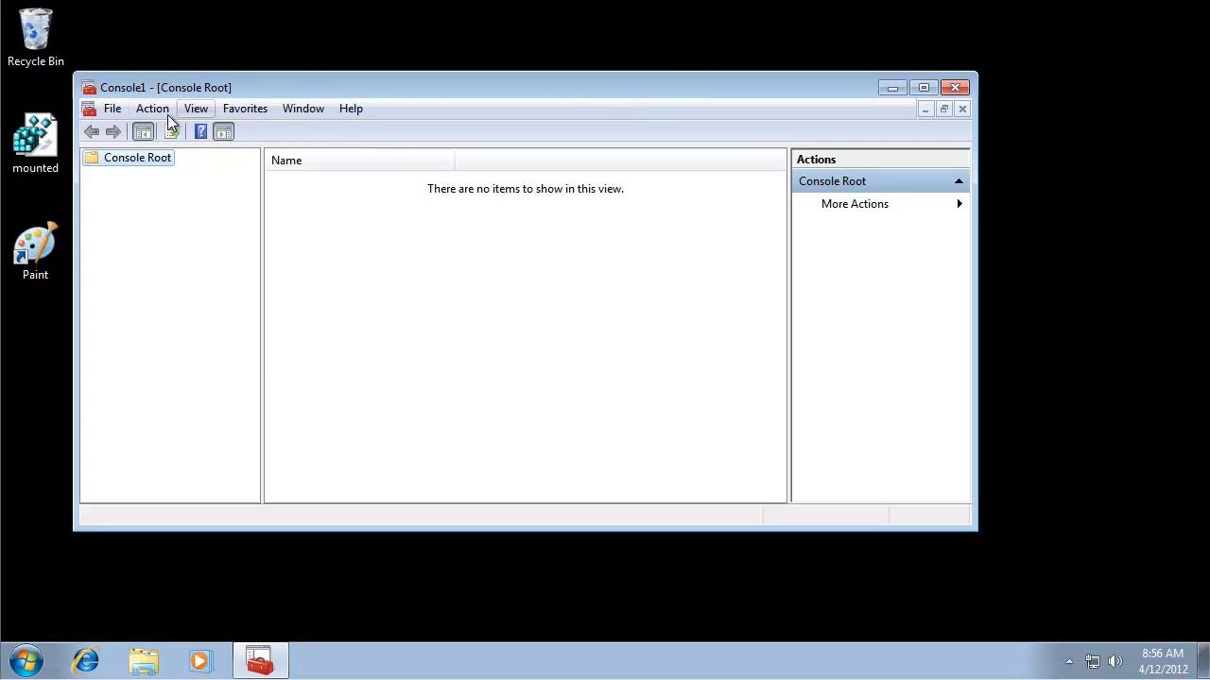
Add the Certificates snap-in to the console, managing the computer account of the local computer
left_click(110, 109)
left_click(237, 221)
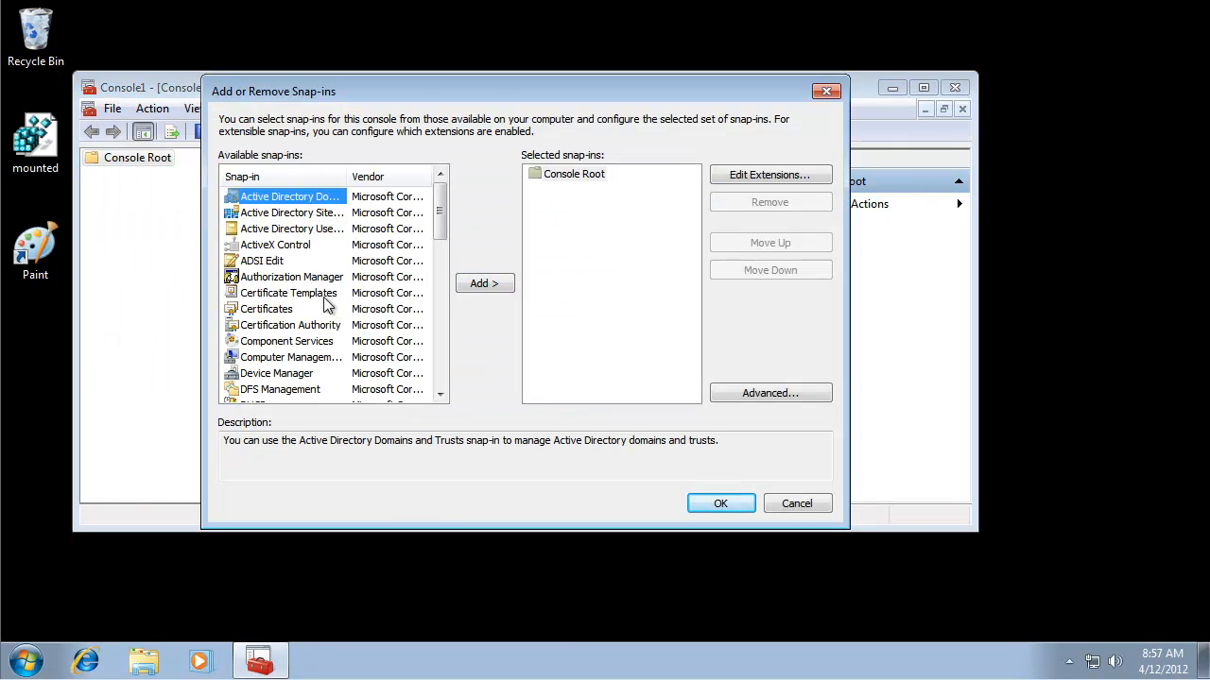
left_click(292, 308)
left_click(482, 283)
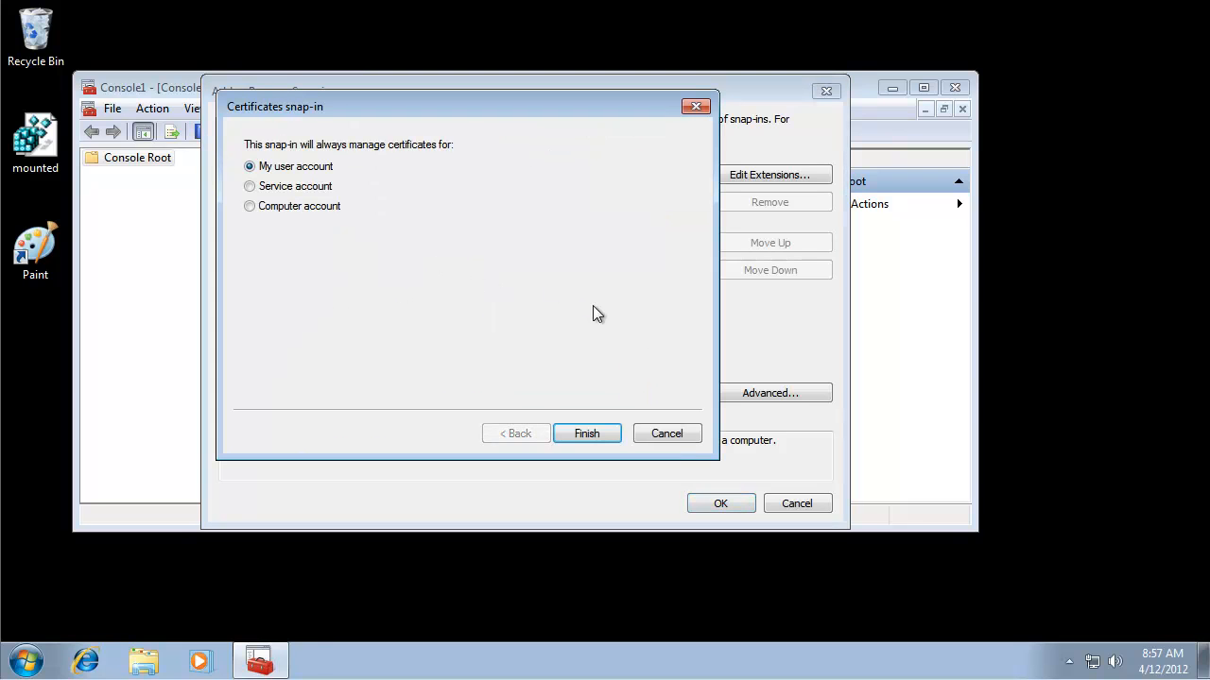
left_click(300, 206)
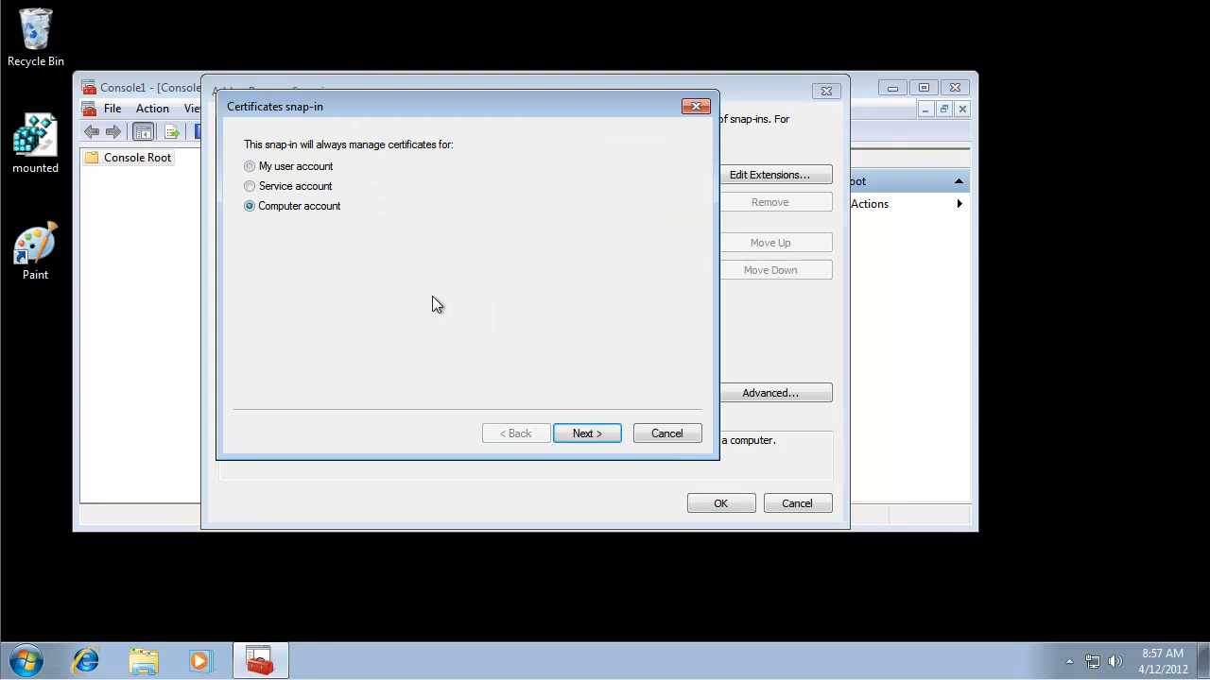
left_click(587, 439)
left_click(595, 434)
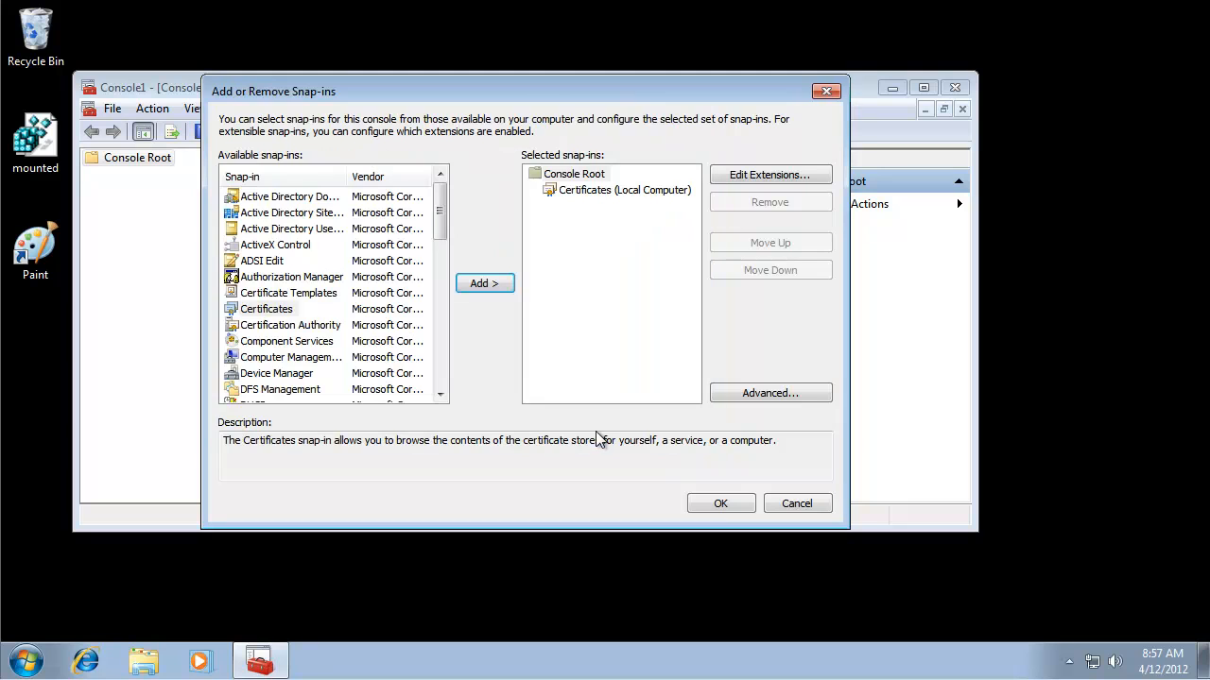
left_click(716, 501)
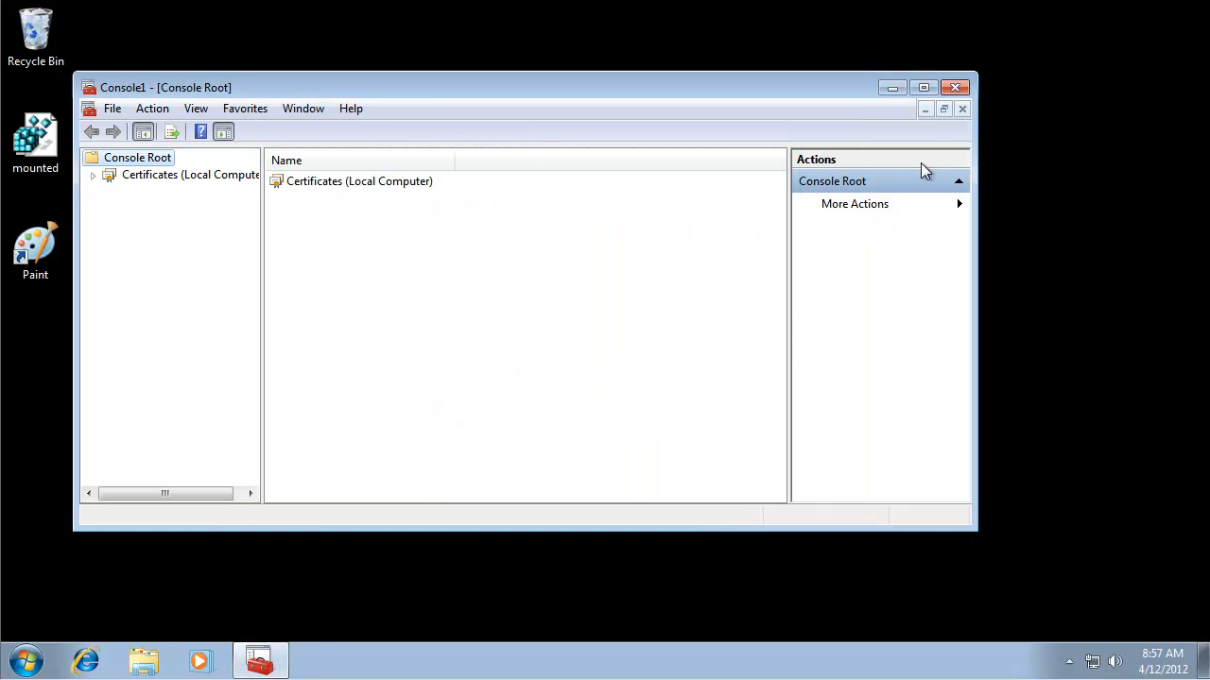
Locate the Enterprise Root CA certificate in the local computer's Trusted Root Certification Authorities store, then close the client's console
left_click(921, 87)
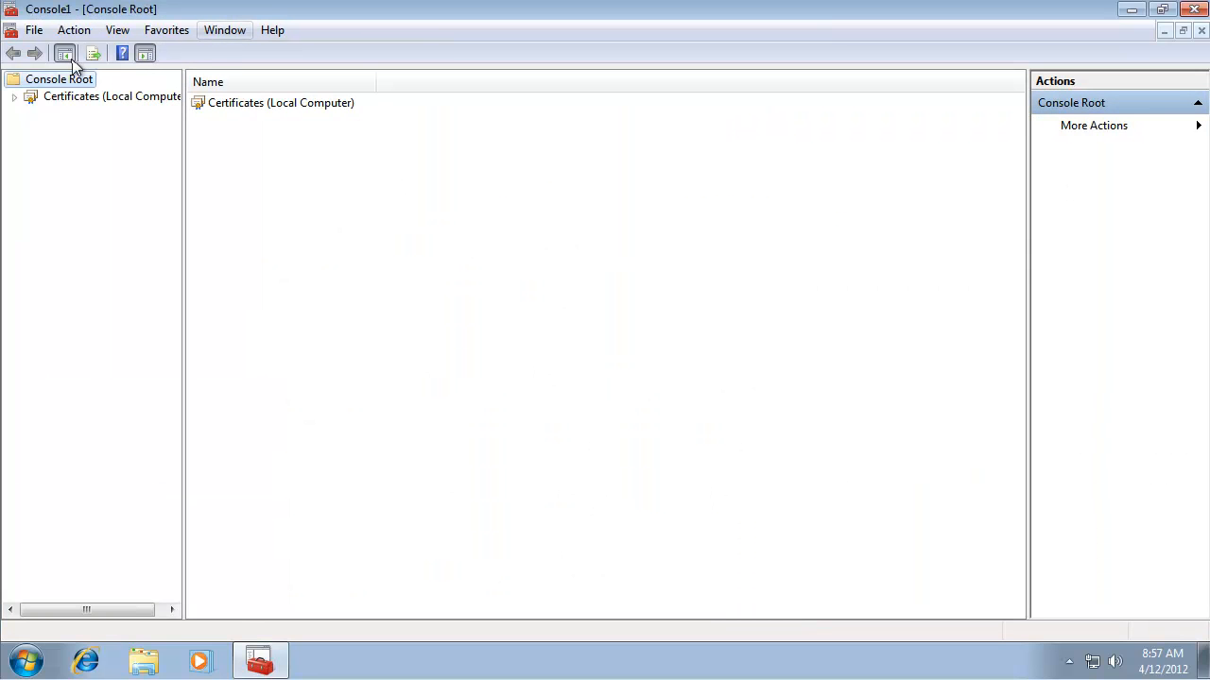
left_click(28, 100)
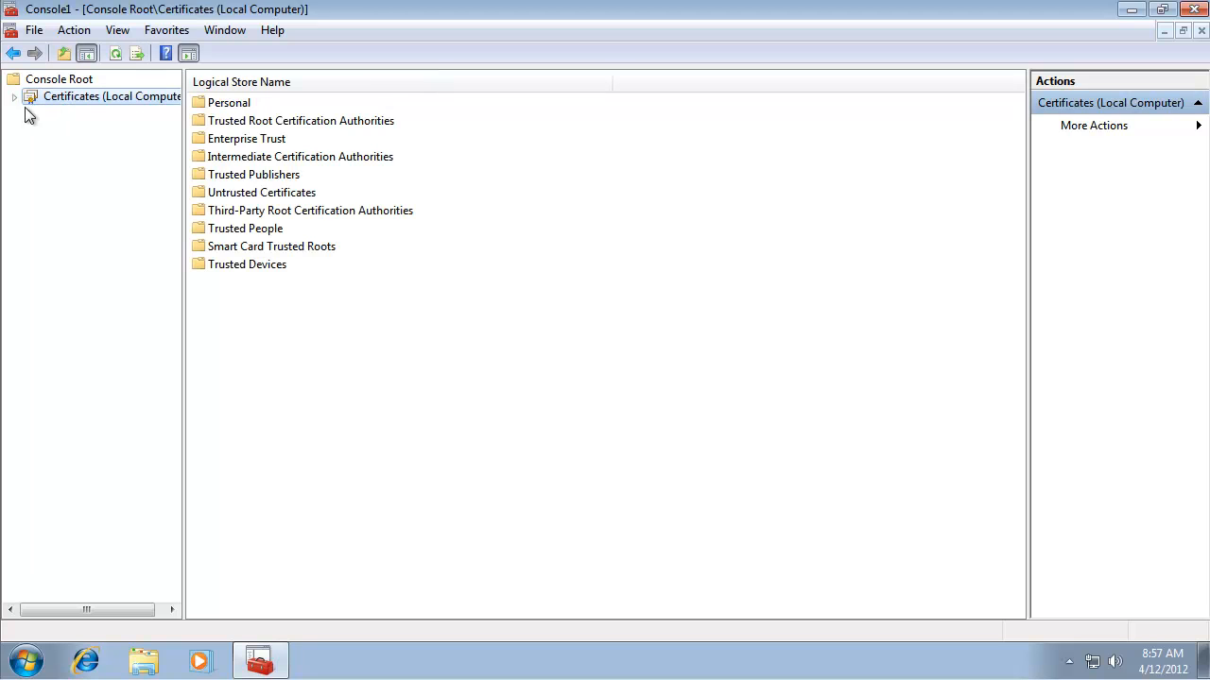
double_click(289, 130)
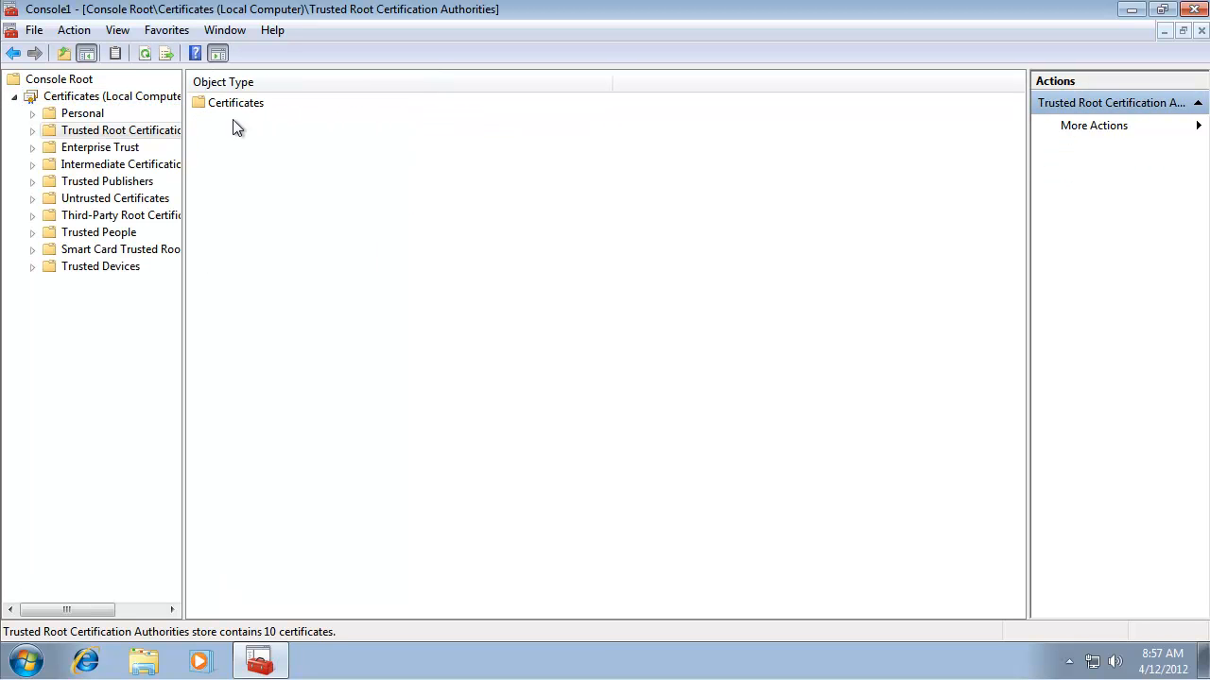
left_click(33, 131)
left_click(94, 148)
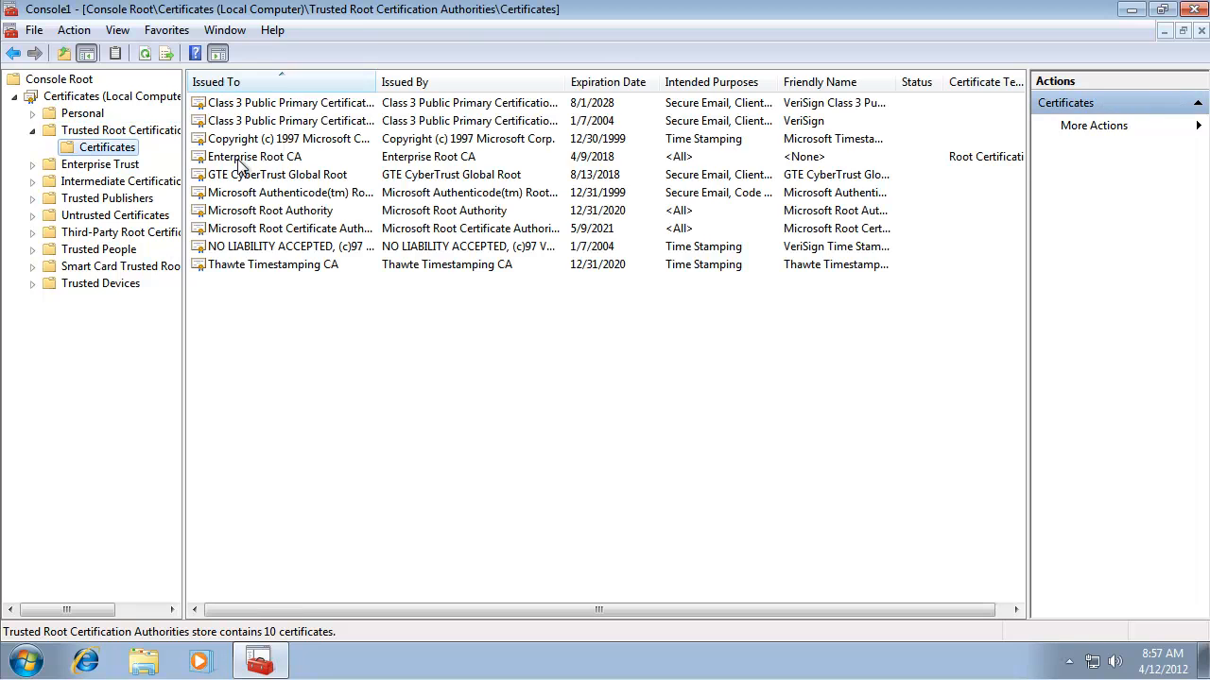
left_click(288, 157)
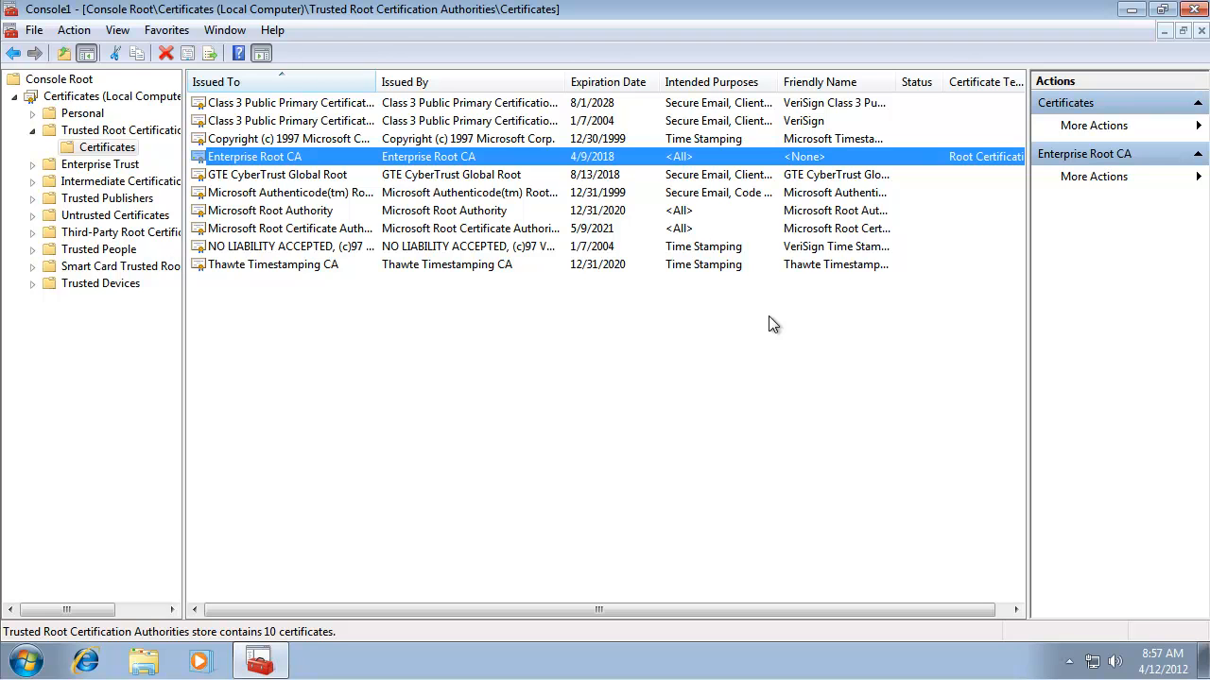
left_click(1196, 10)
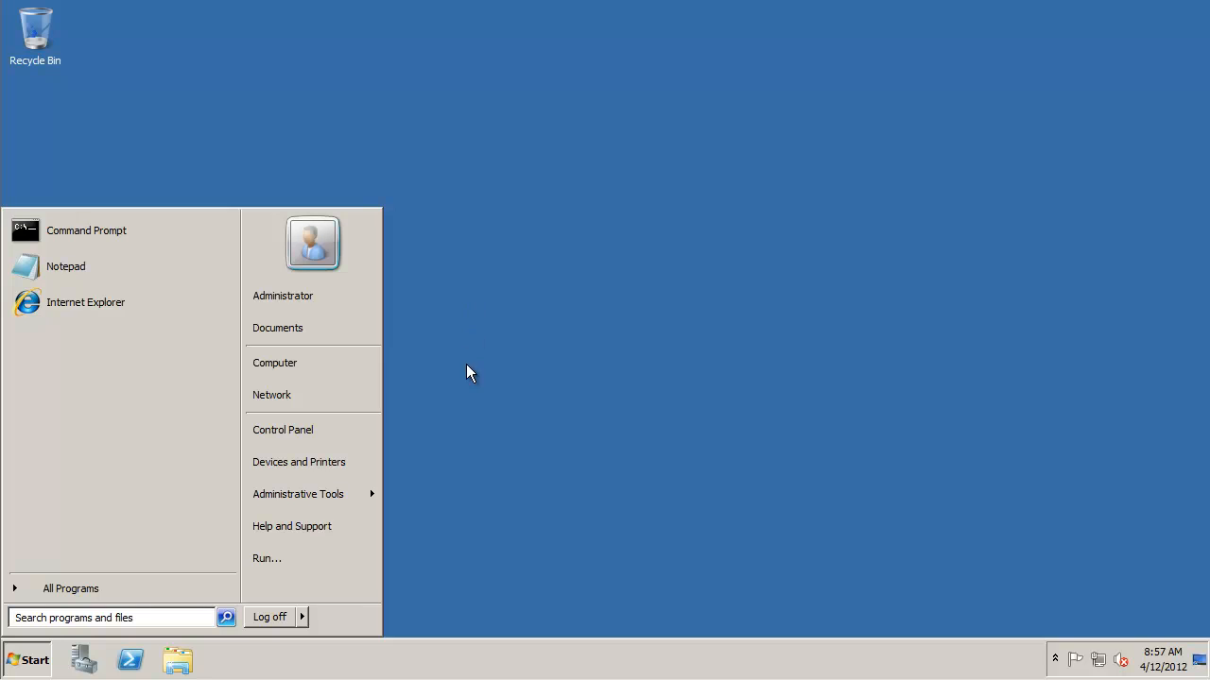
Switch to the CA1 server and start an empty mmc console with its Add or Remove Snap-ins dialog open
left_click(269, 559)
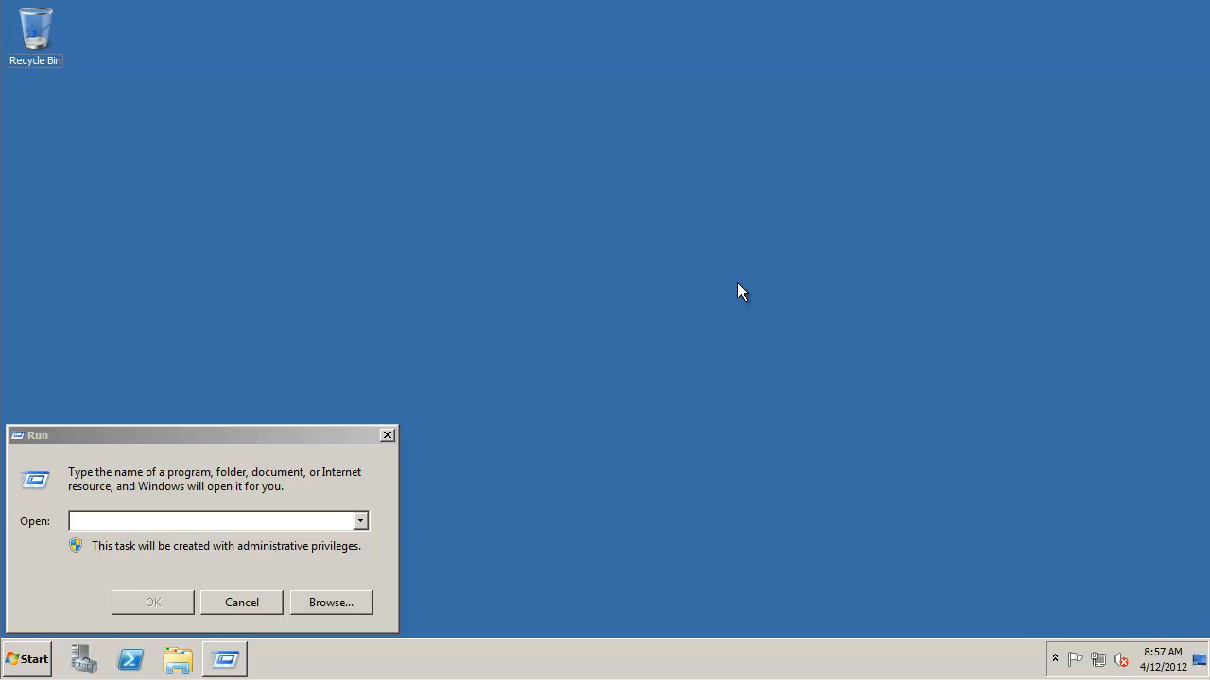
left_click(78, 521)
type("mmc")
key("Return")
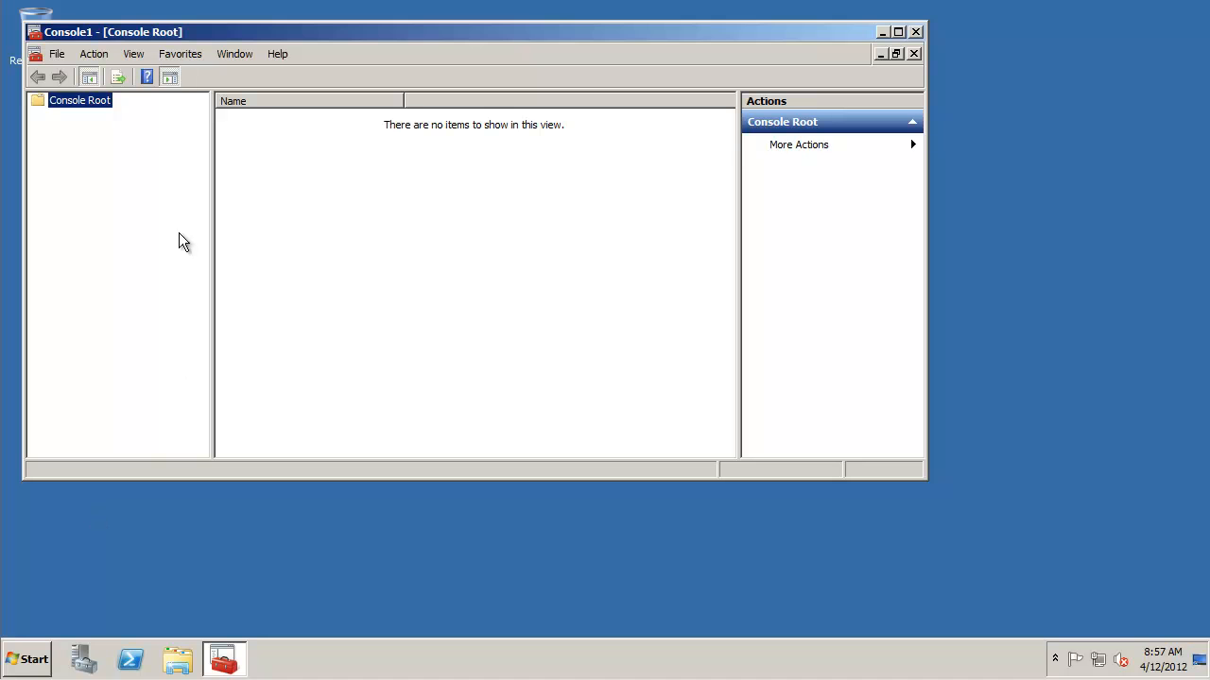
left_click(57, 54)
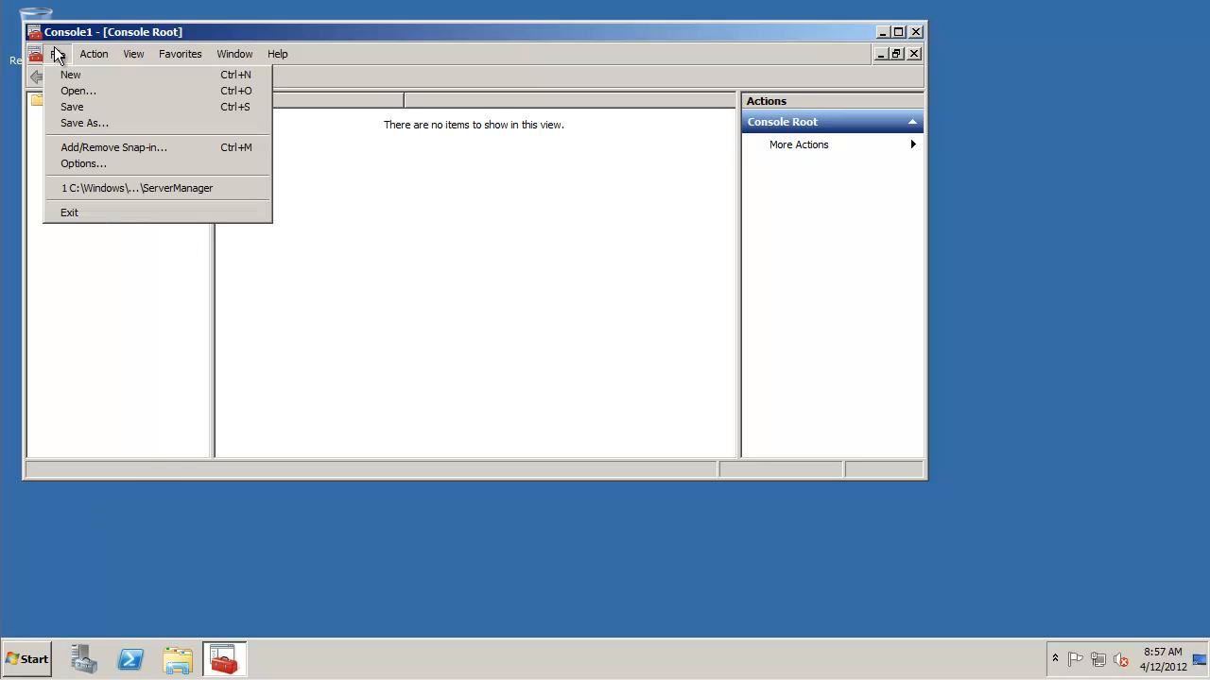
left_click(115, 149)
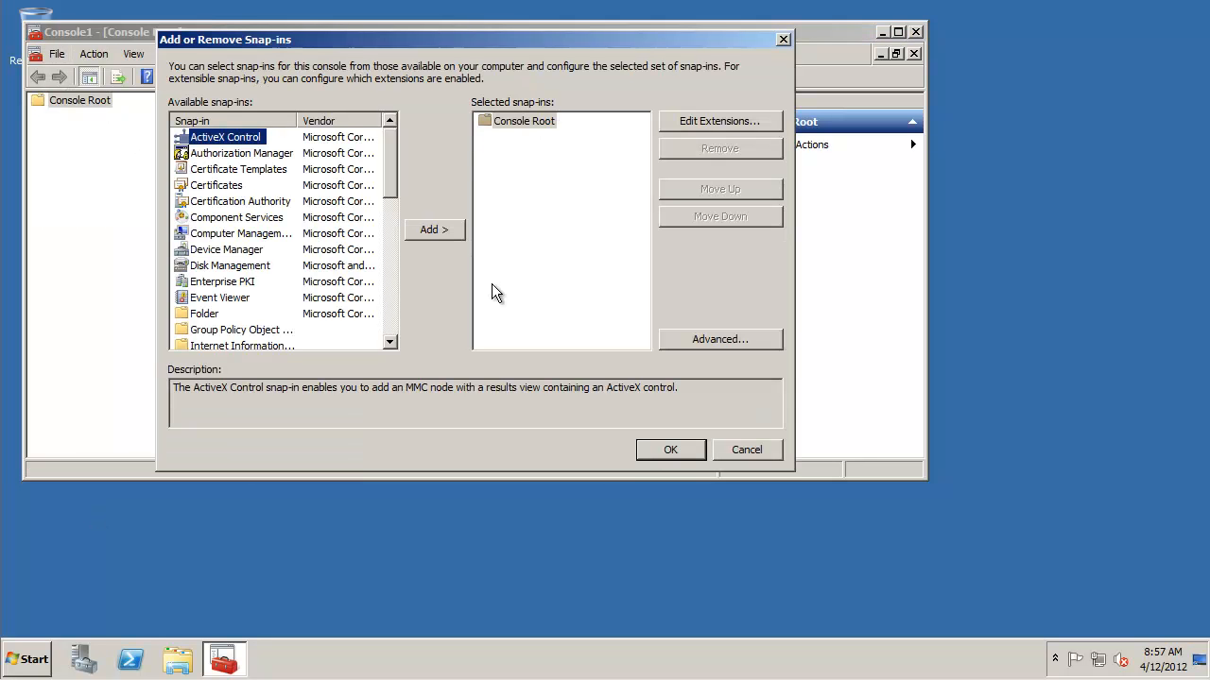
left_click(241, 188)
left_click(429, 229)
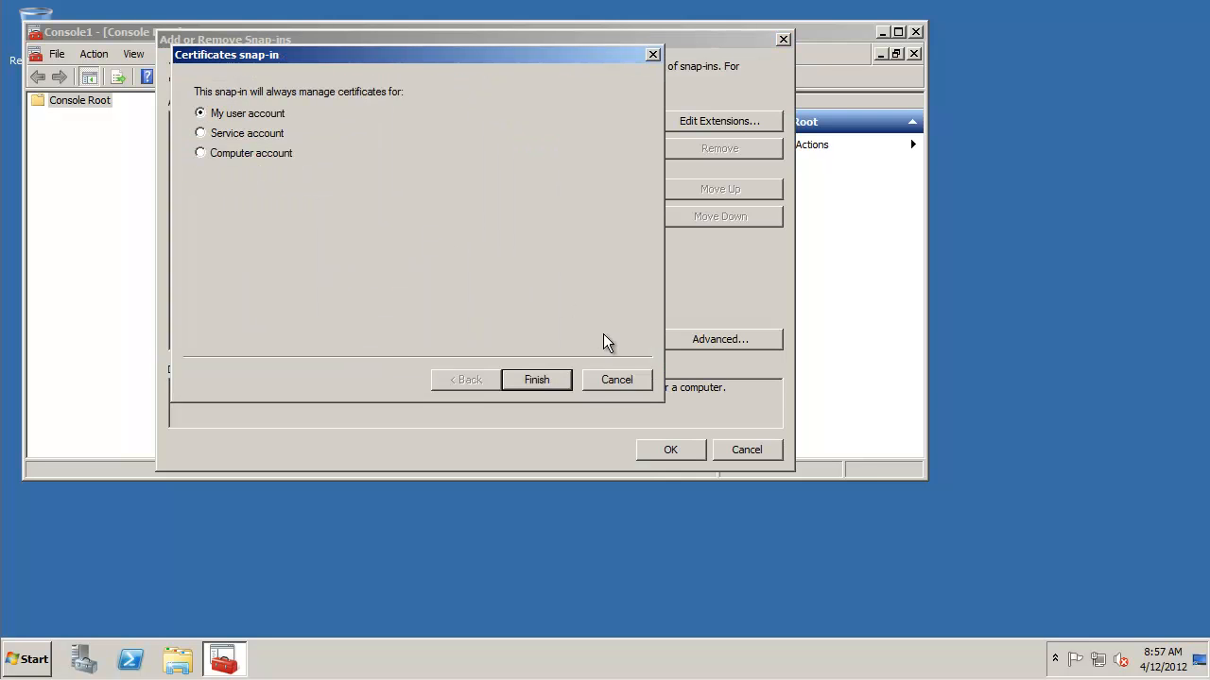
left_click(610, 378)
Add the Certification Authority snap-in for the local computer and the Certificate Templates snap-in to the console
left_click(283, 203)
left_click(430, 231)
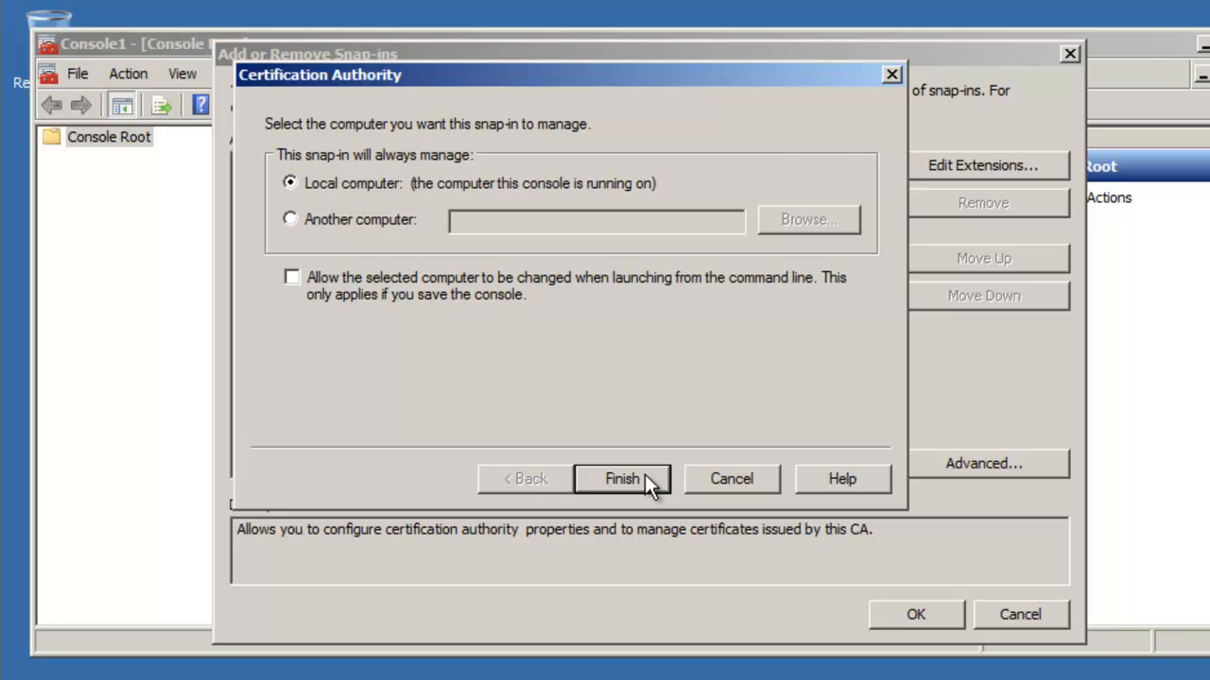
left_click(644, 475)
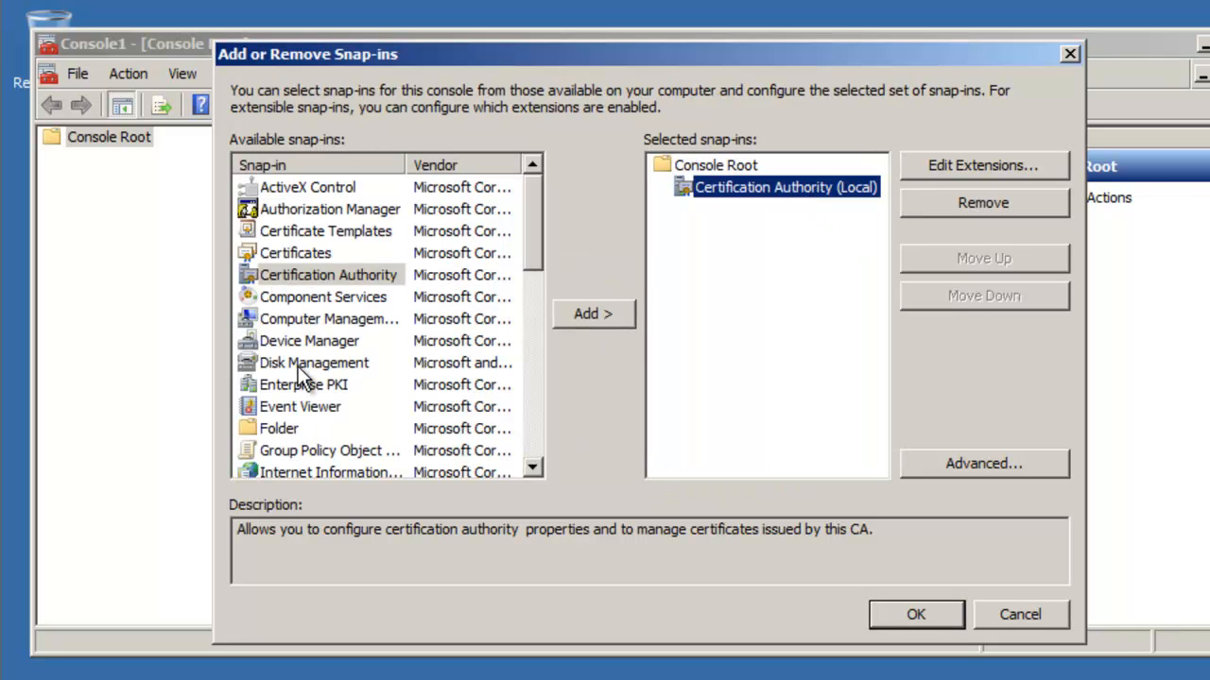
left_click(337, 235)
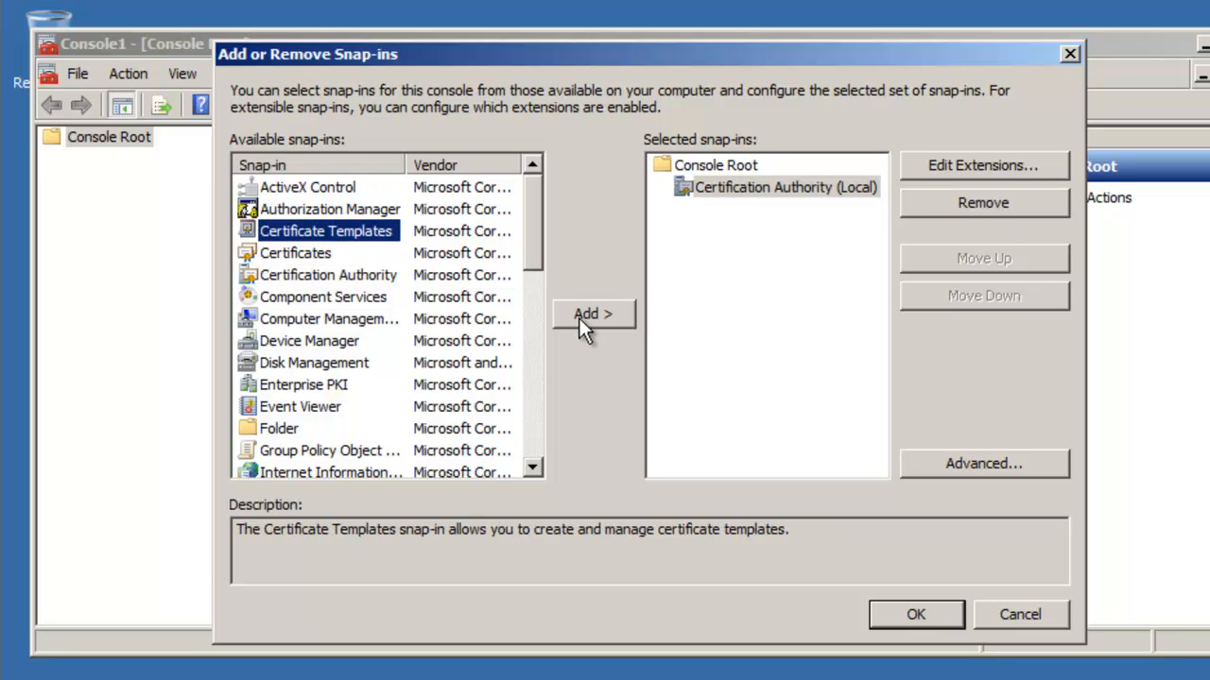
left_click(593, 315)
left_click(735, 214)
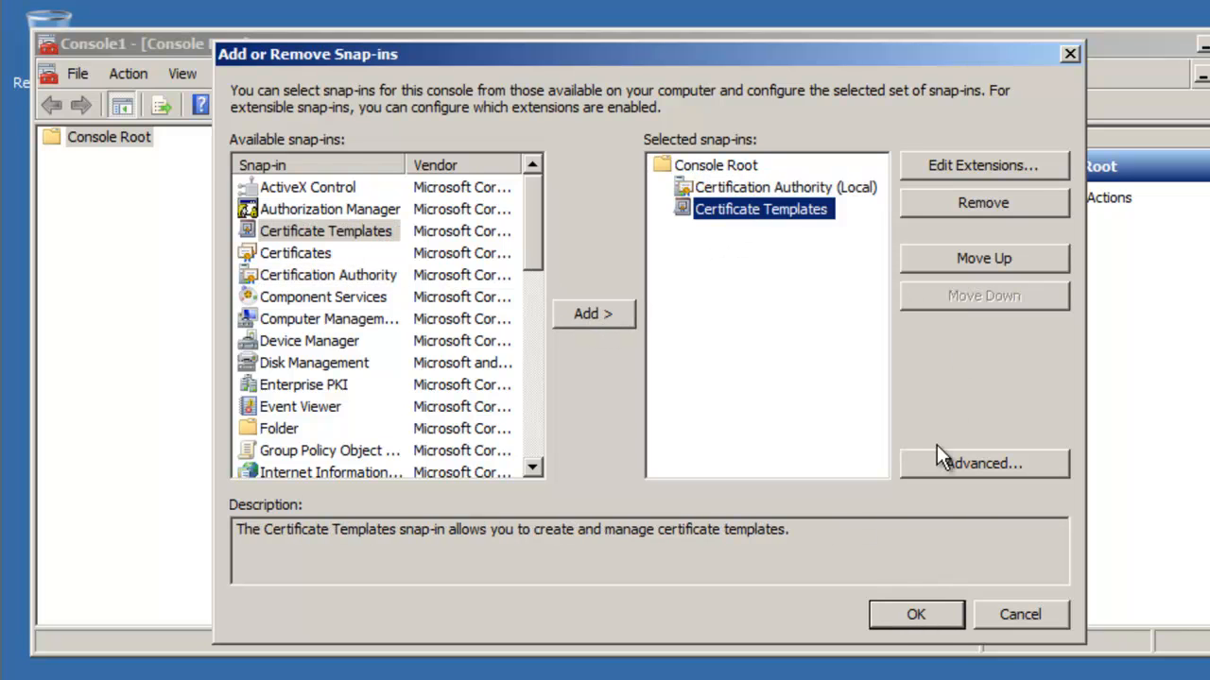
left_click(916, 616)
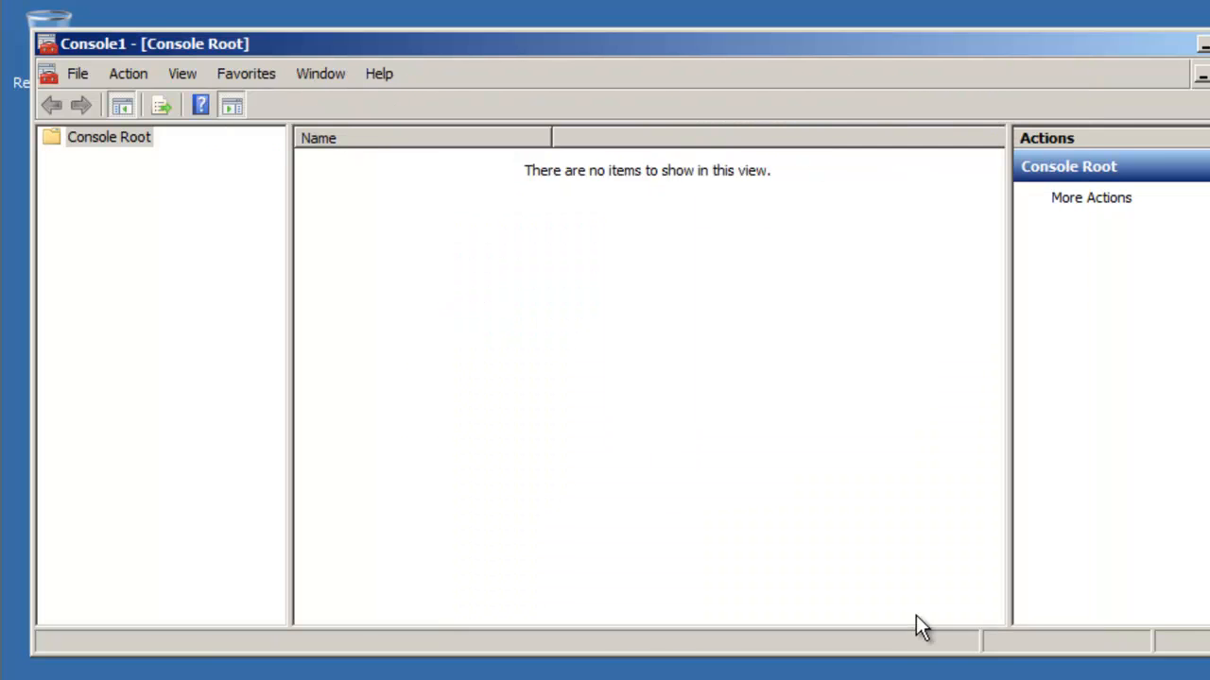
Save the console to the Desktop as Cert Tools
left_click(67, 81)
left_click(123, 166)
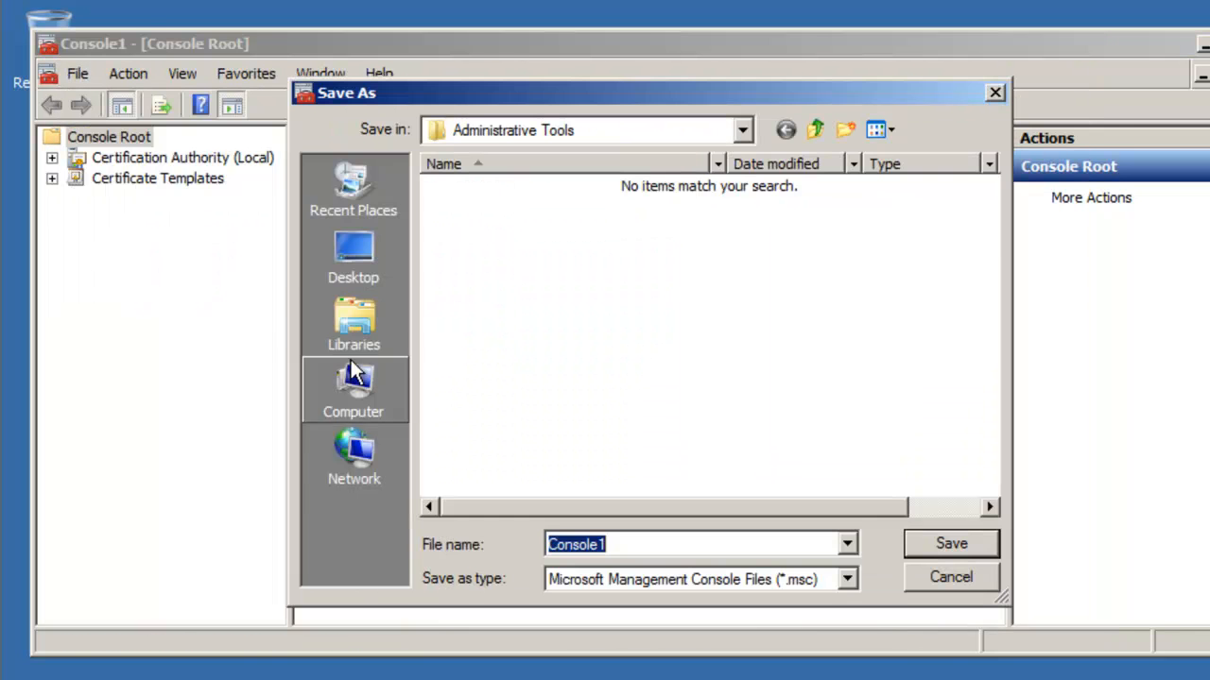
left_click(359, 260)
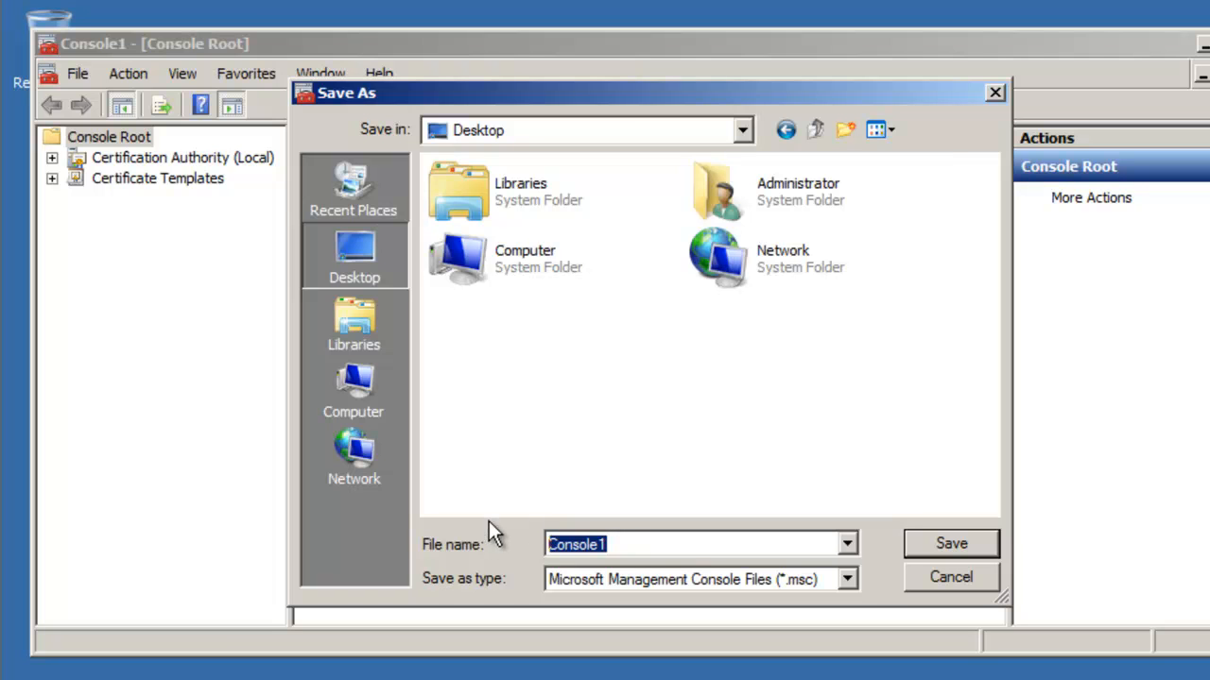
type("Cert Tools")
key("Return")
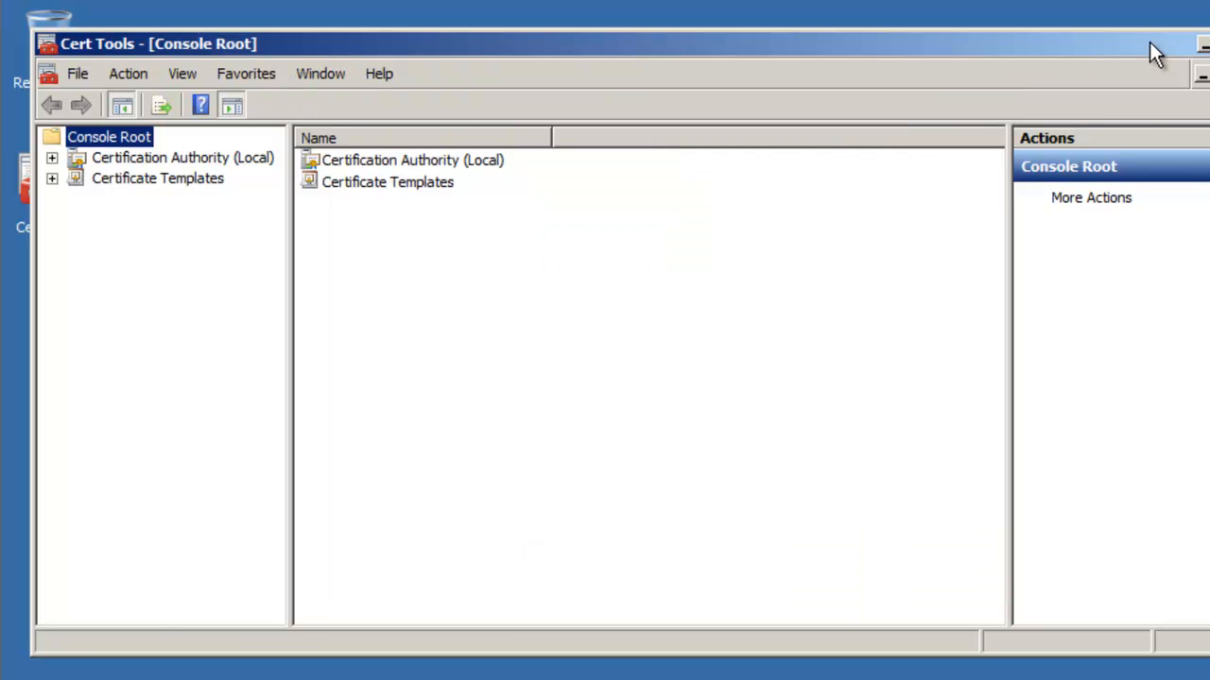
Close the Cert Tools console, saving its settings, and reopen it from the desktop
left_click_drag(1147, 46, 1209, 36)
key("alt+F4")
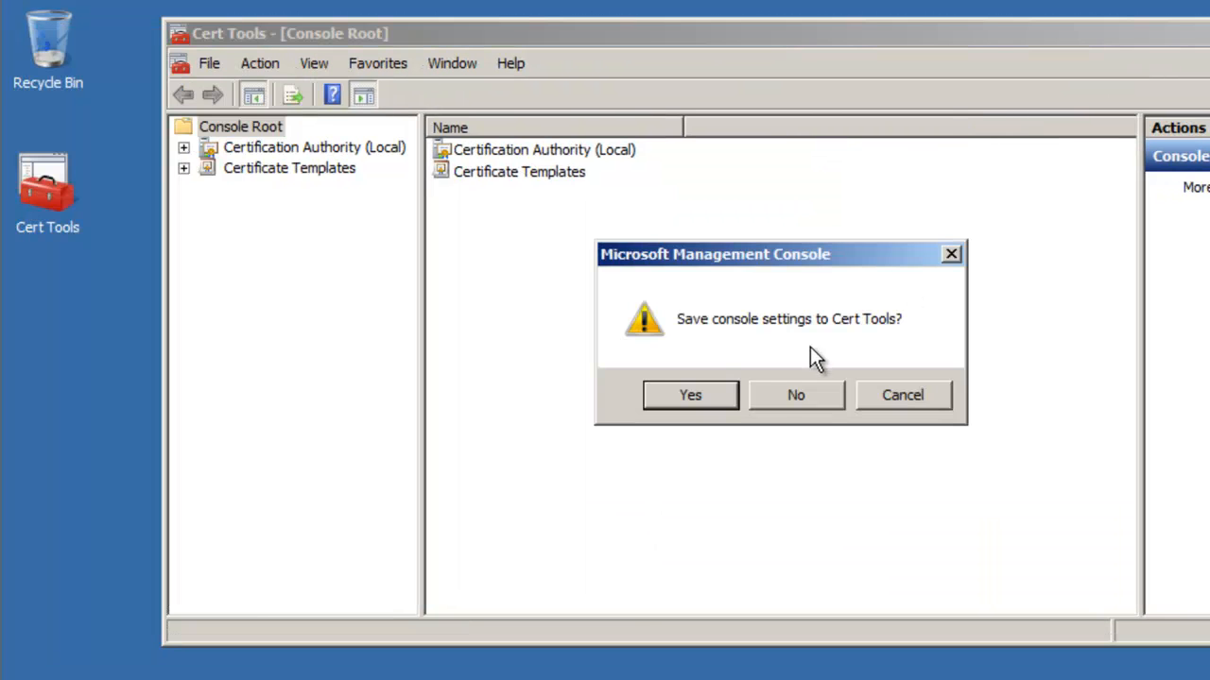
left_click(717, 400)
double_click(45, 203)
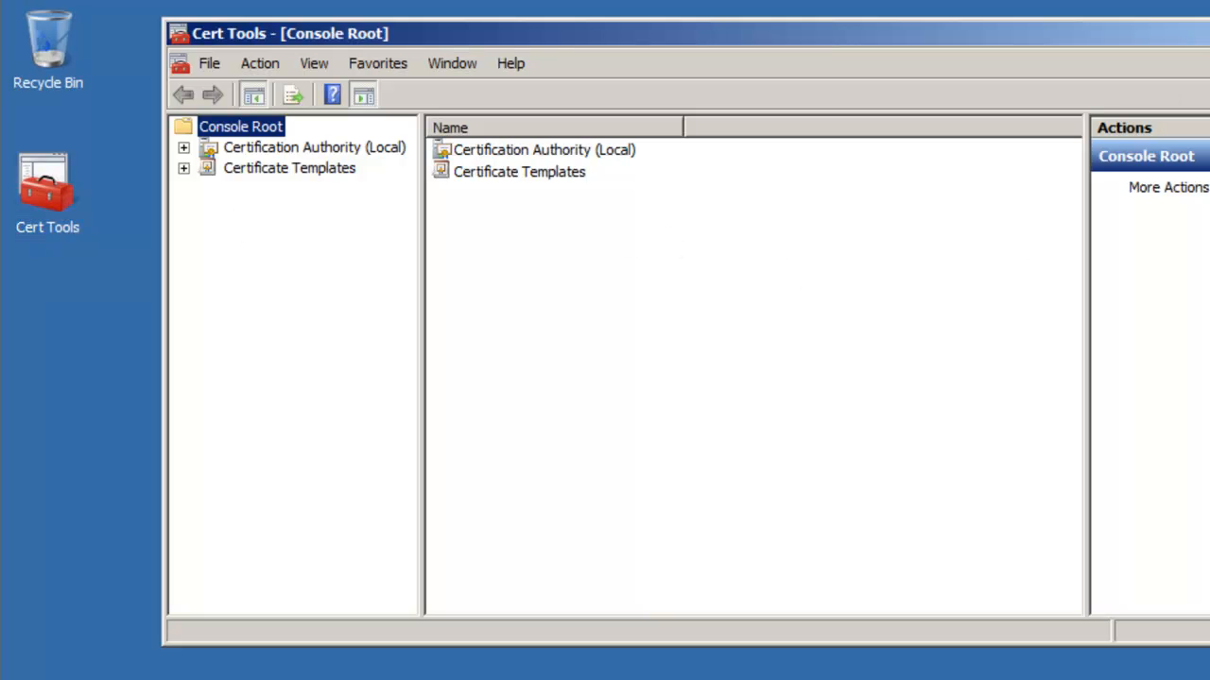
Maximize the Cert Tools console and show the folders under Enterprise Root CA in Certification Authority (Local)
left_click(1209, 33)
left_click(20, 124)
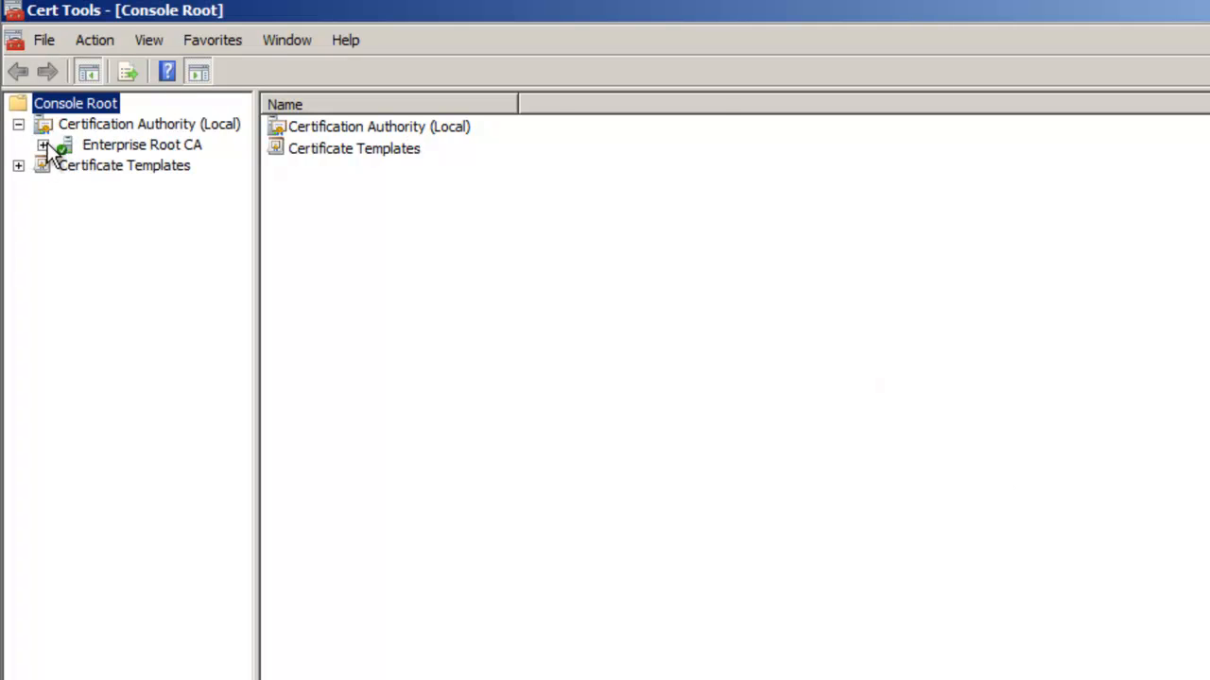
left_click(43, 145)
left_click(133, 127)
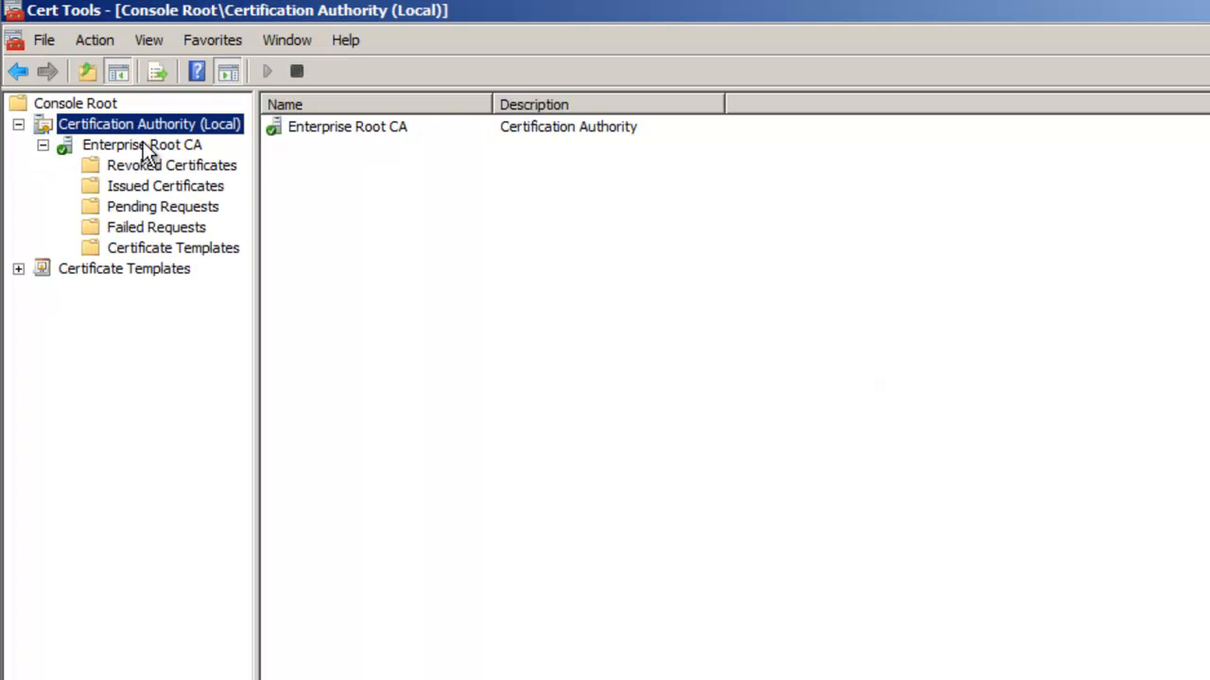
left_click(151, 147)
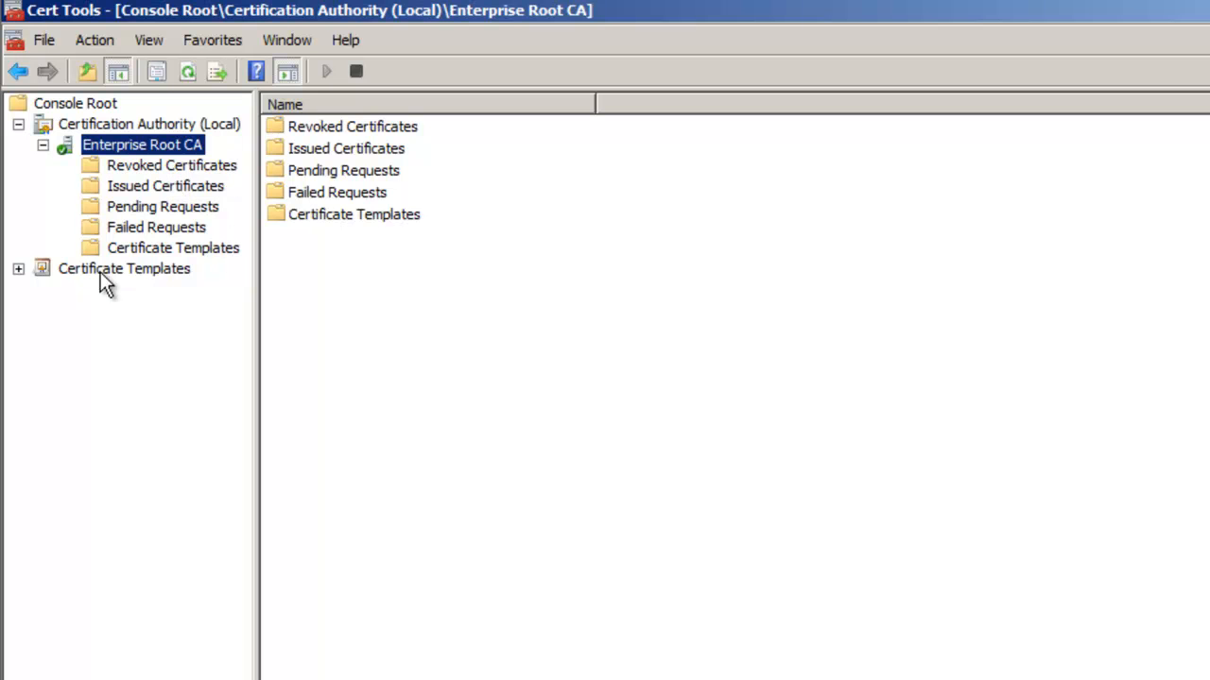
Show the certificate templates enabled on Enterprise Root CA and widen the console tree
left_click(162, 249)
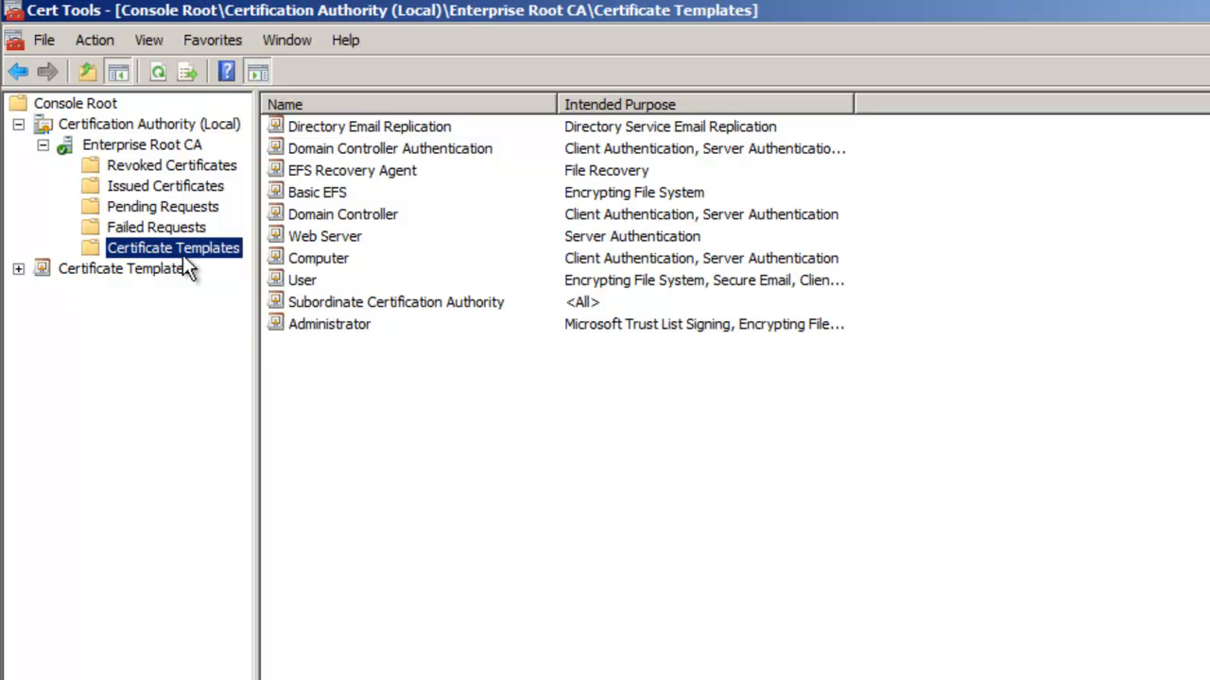
left_click_drag(262, 291, 329, 284)
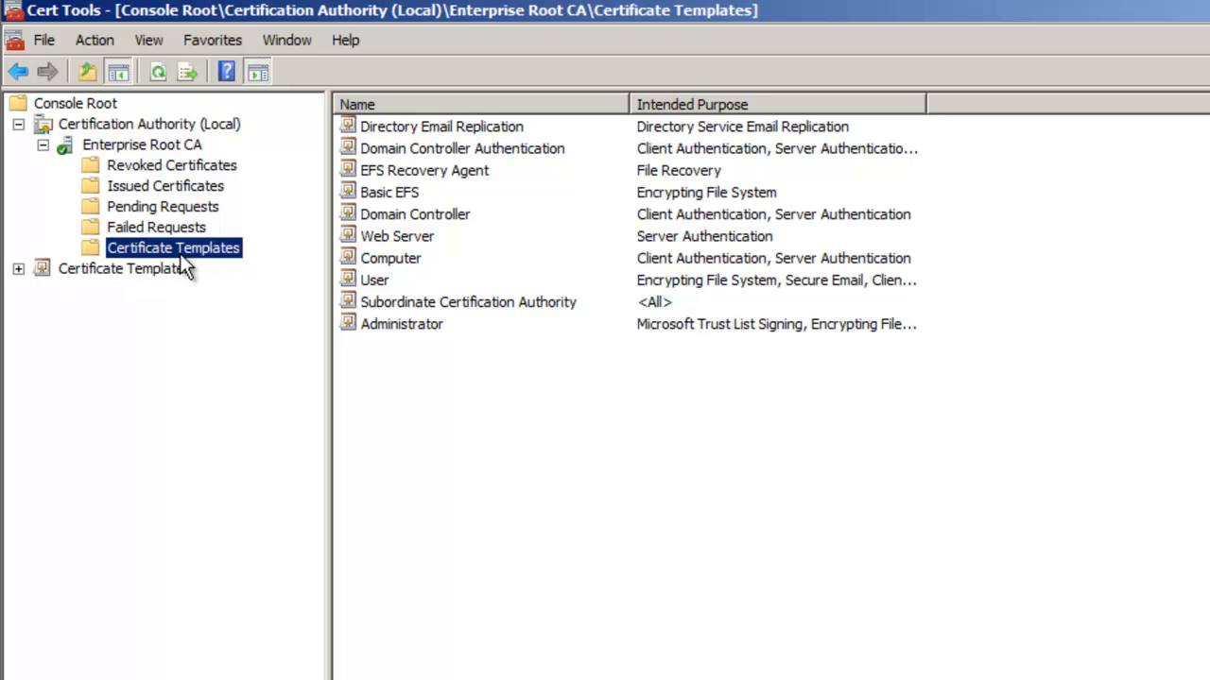
left_click(160, 125)
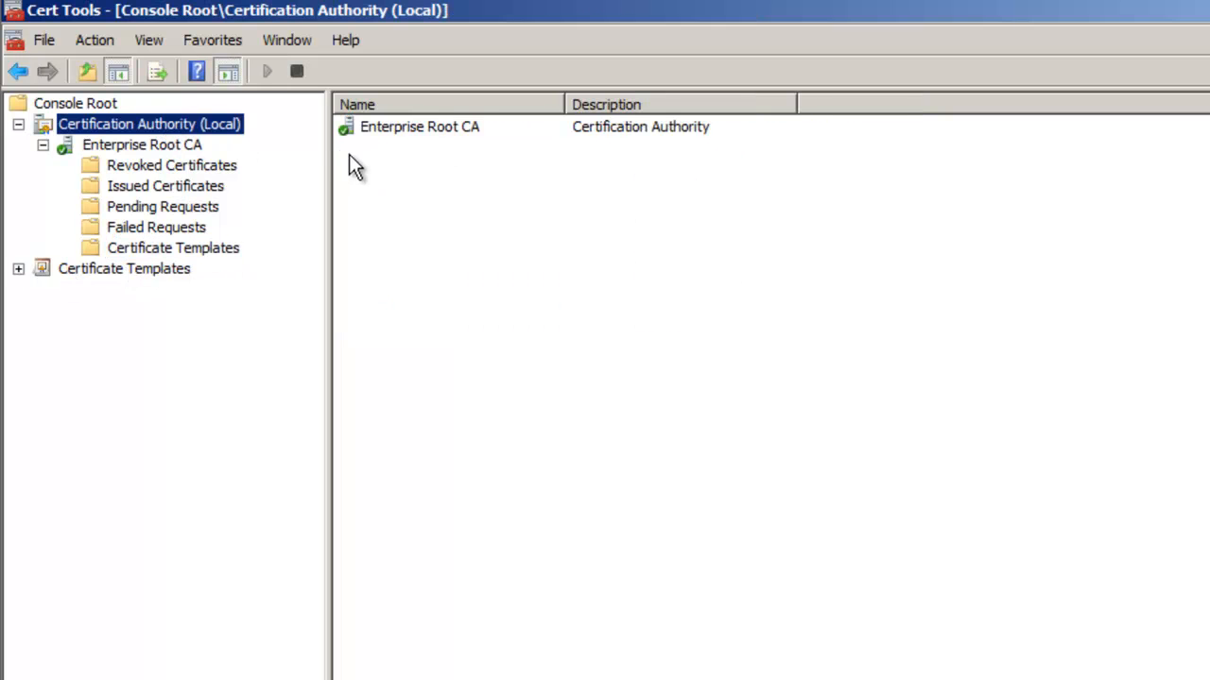
left_click(159, 148)
left_click(168, 249)
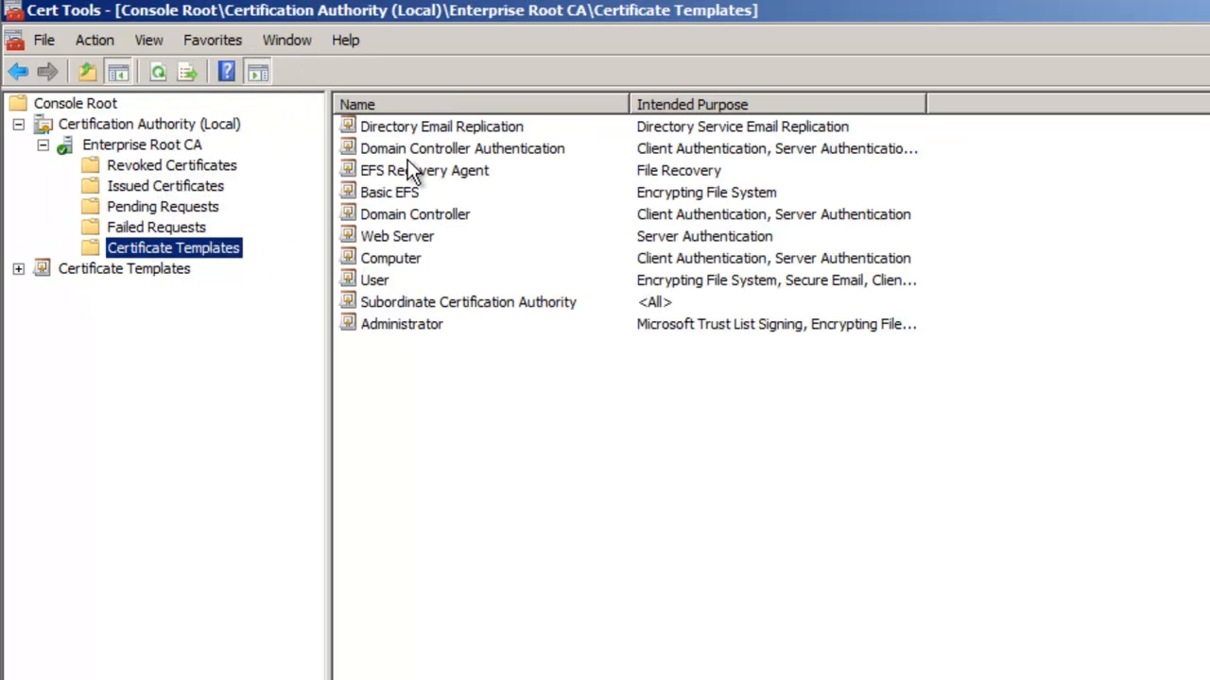
Compare the full list of domain certificate templates, such as Code Signing, with the templates enabled on Enterprise Root CA
left_click(87, 272)
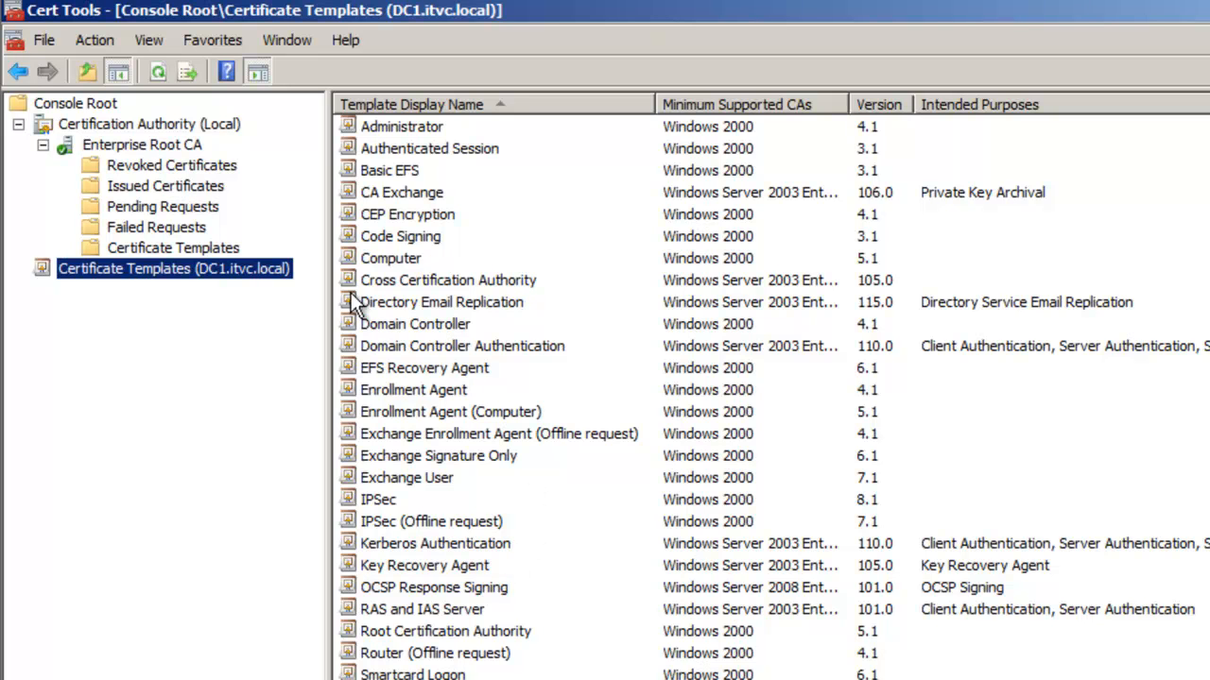
left_click(190, 246)
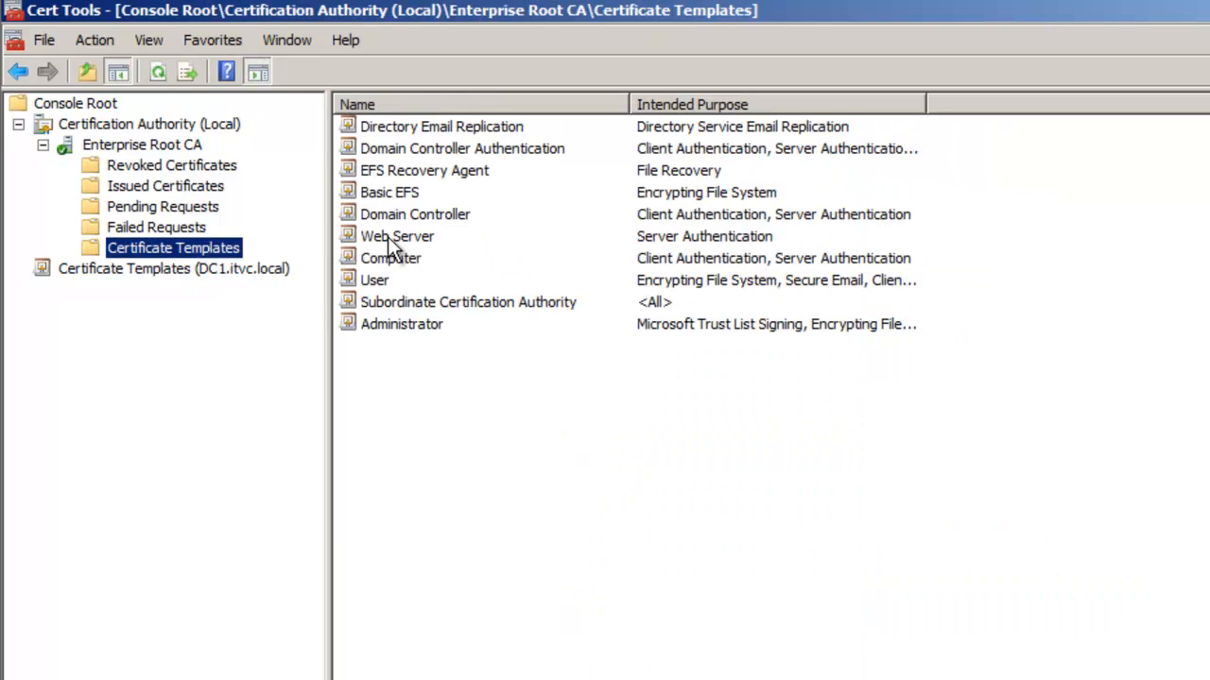
left_click(219, 269)
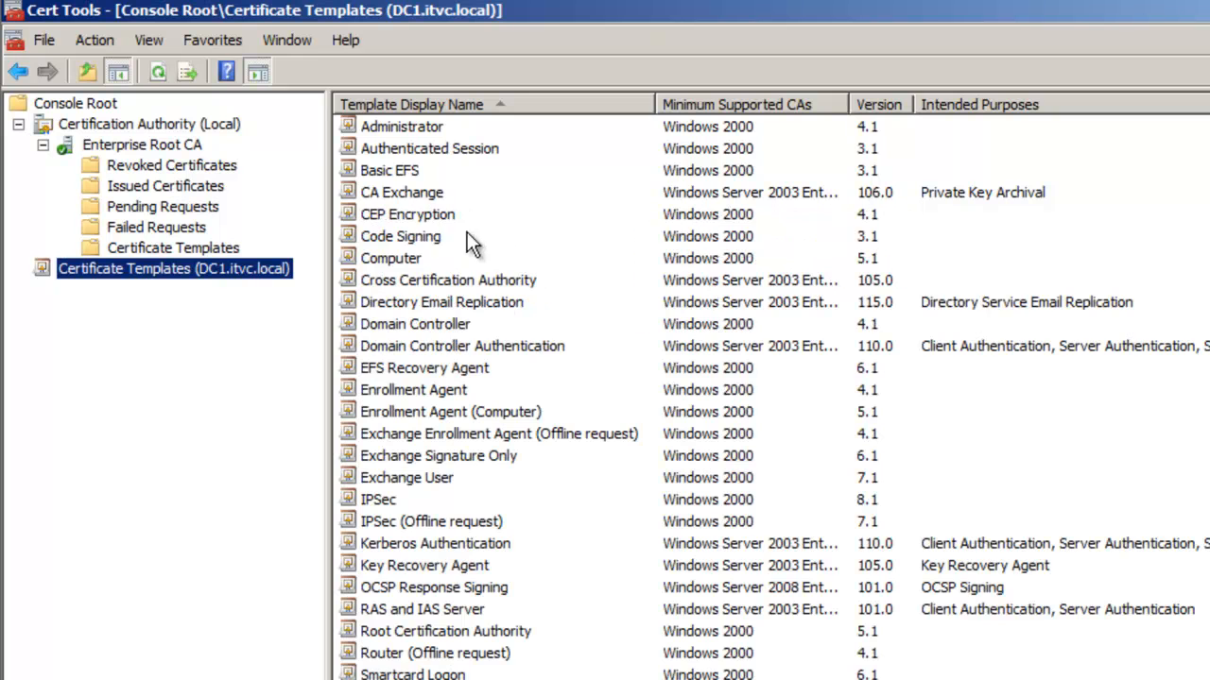
left_click(419, 237)
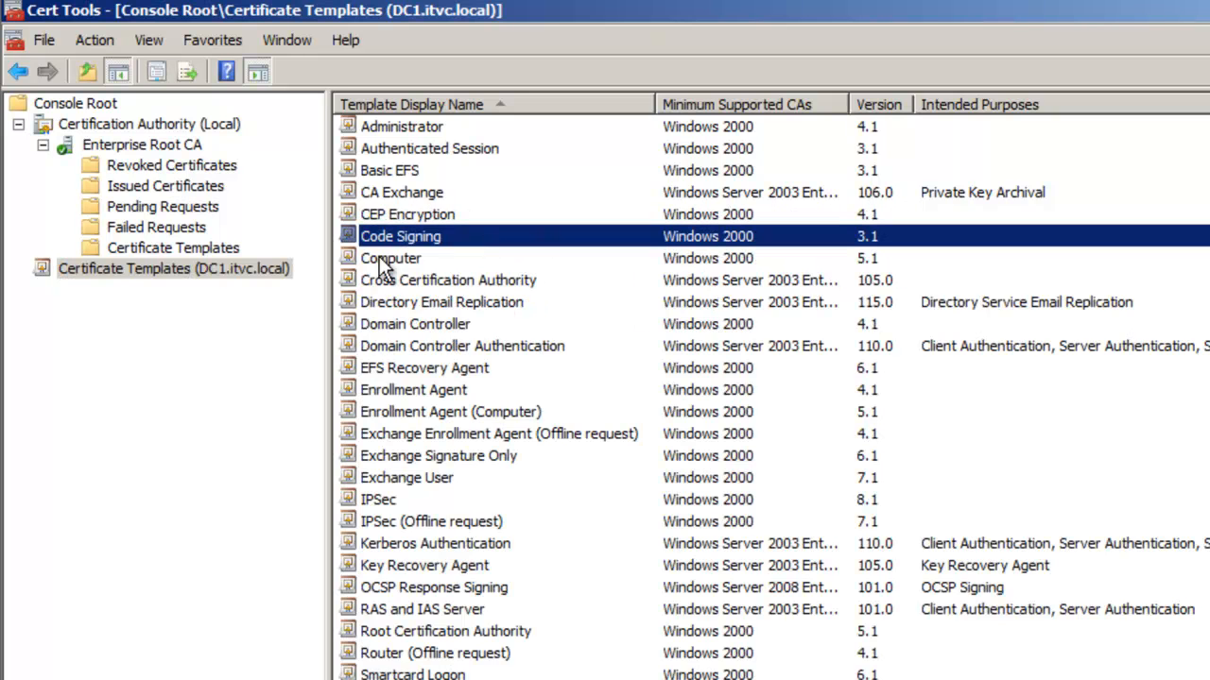
left_click(200, 247)
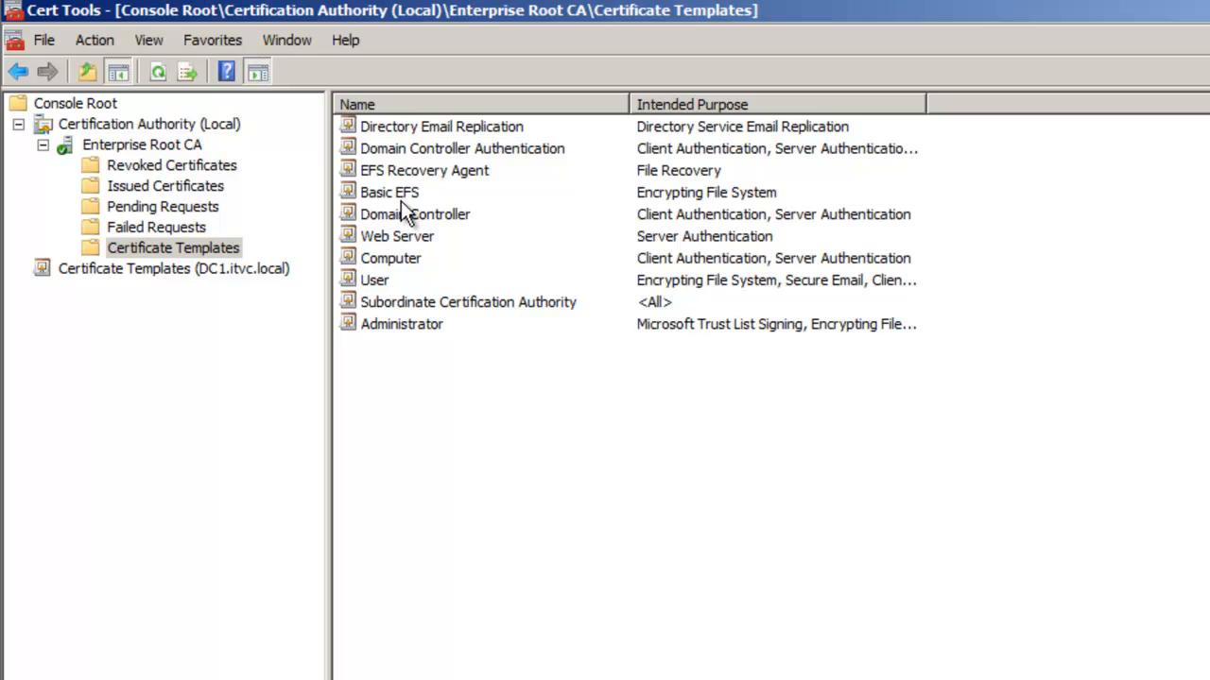
Sort the templates enabled on Enterprise Root CA by name and add Code Signing as a certificate template to issue
left_click(457, 104)
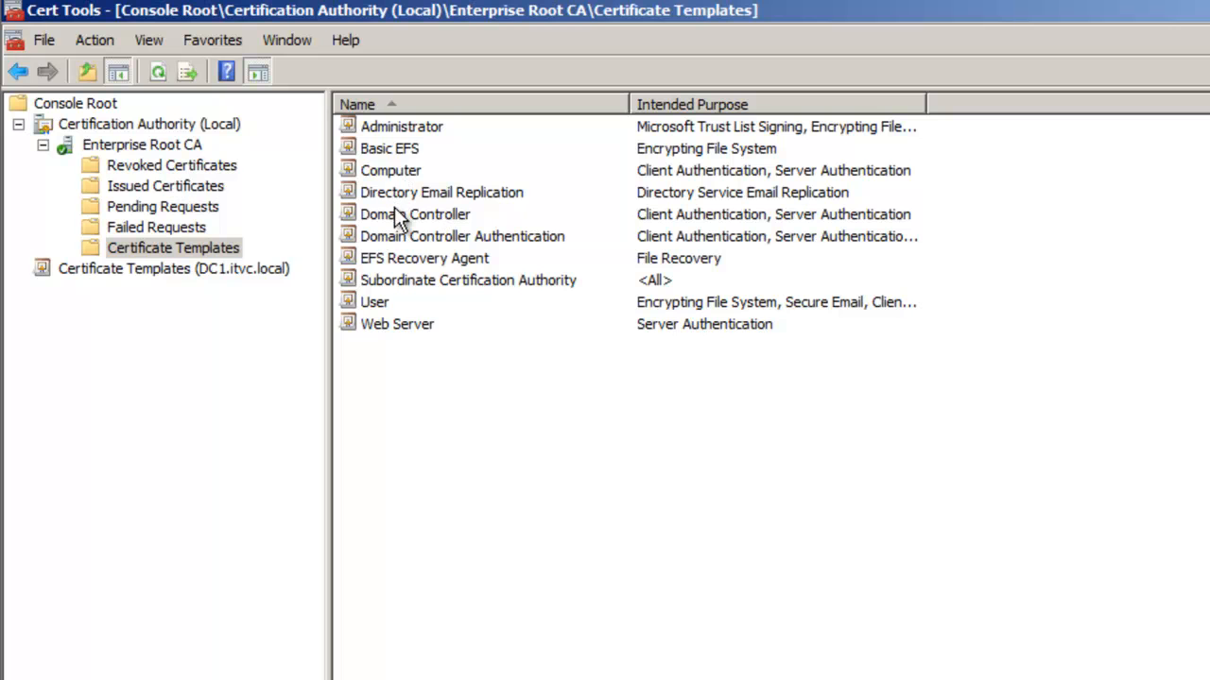
right_click(222, 248)
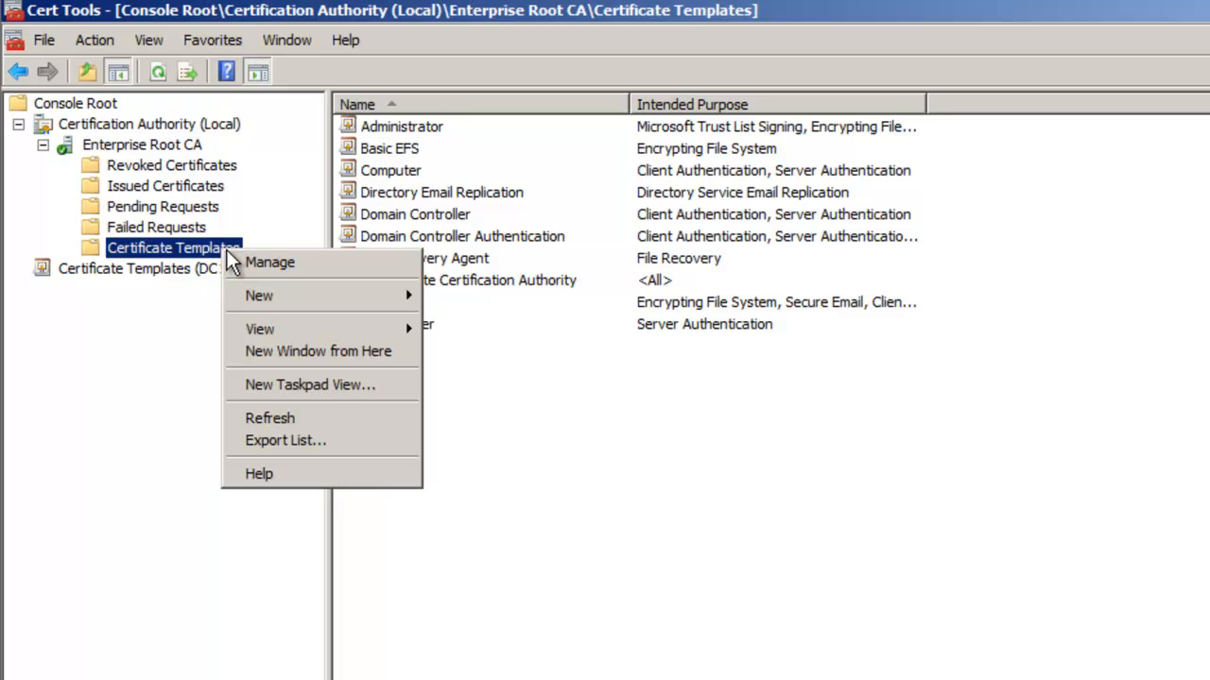
mouse_move(289, 298)
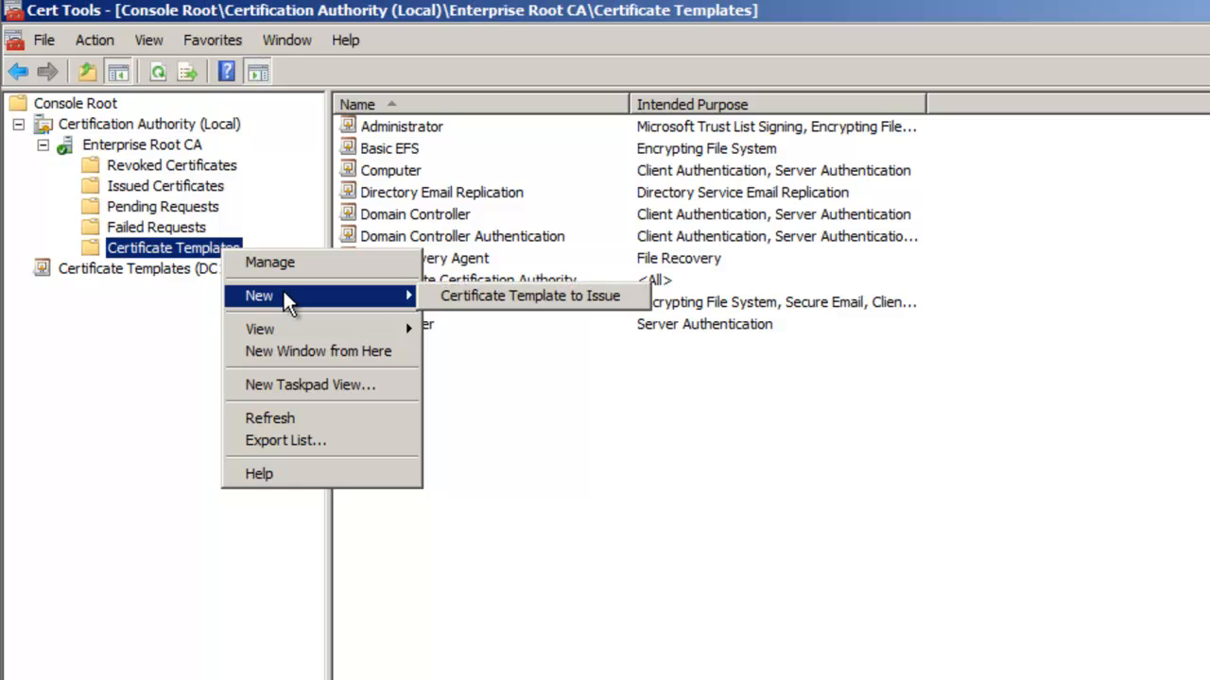
left_click(559, 295)
left_click(813, 442)
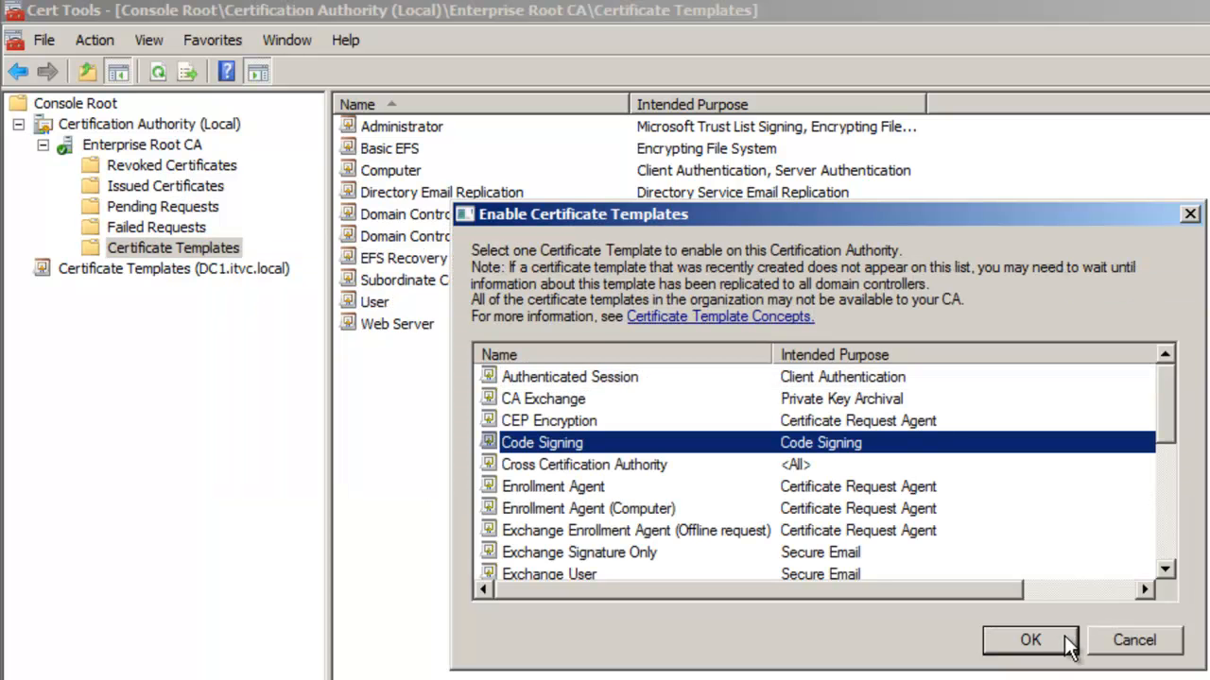
left_click(1034, 640)
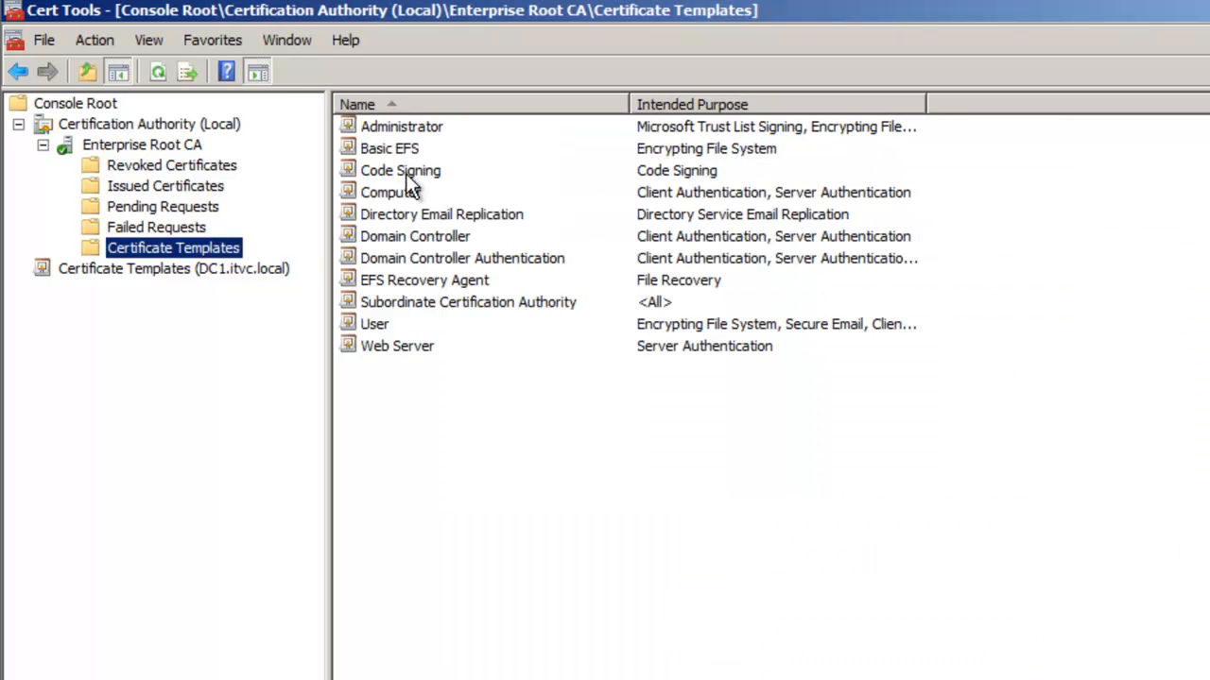
left_click(407, 173)
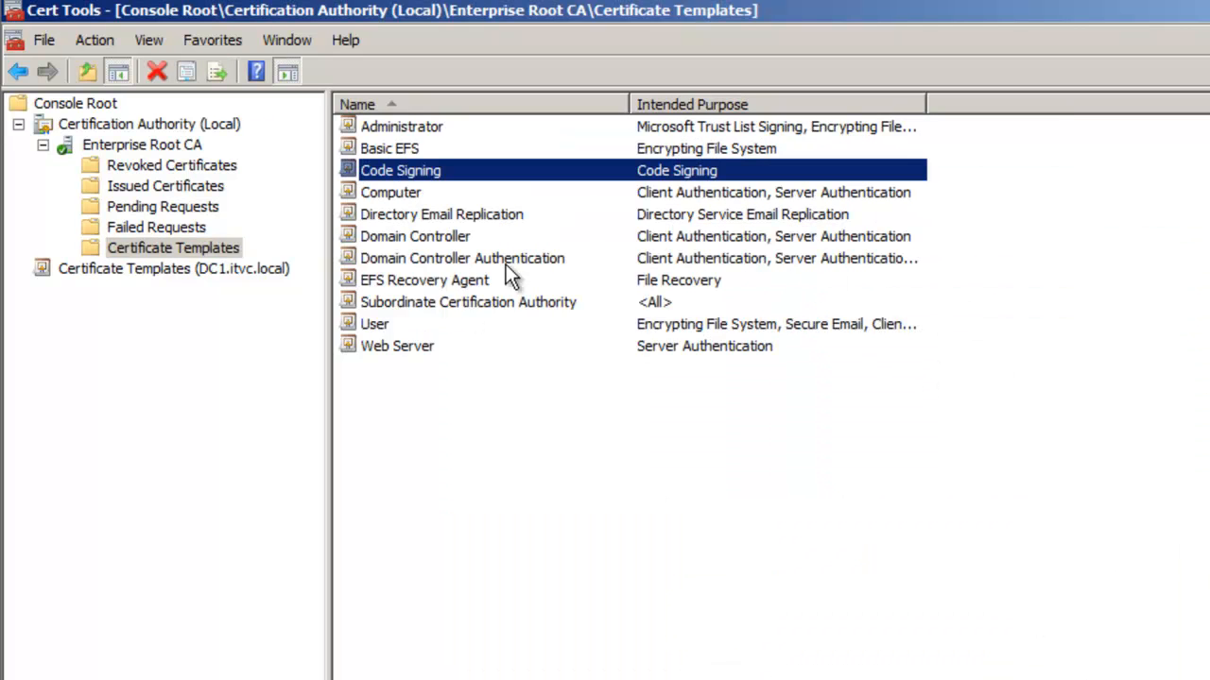
Review the DC1.itvc.local template list again and return to the templates that Enterprise Root CA issues
left_click(180, 268)
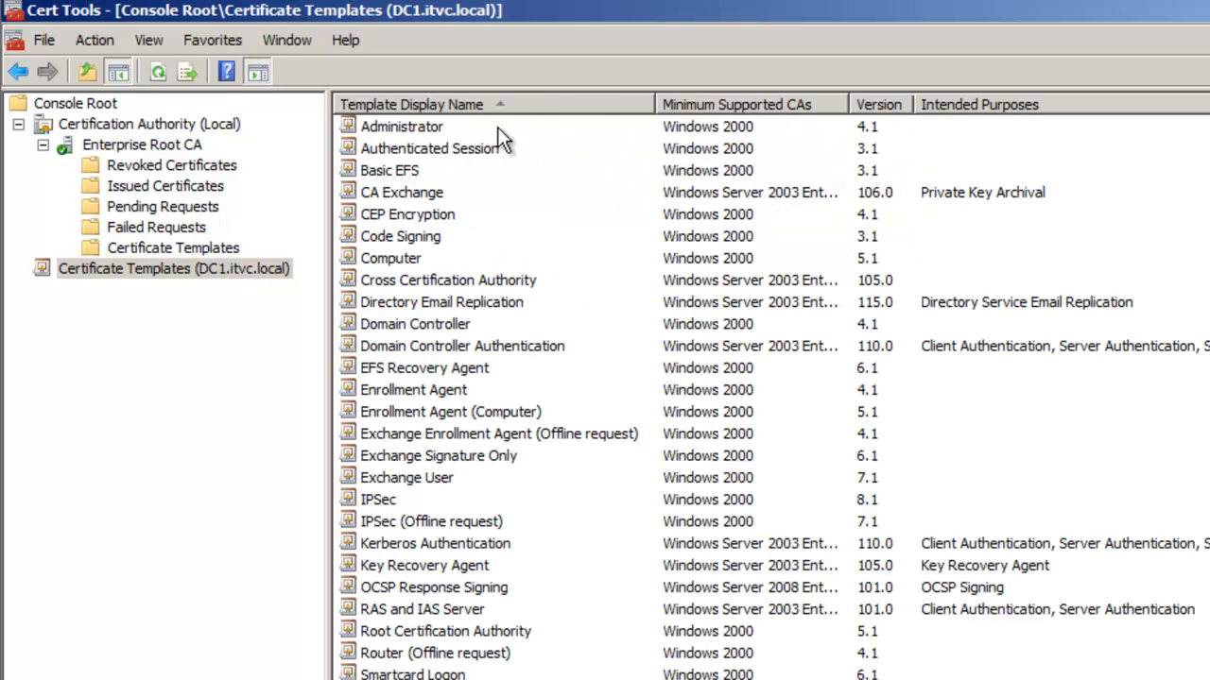
left_click(183, 247)
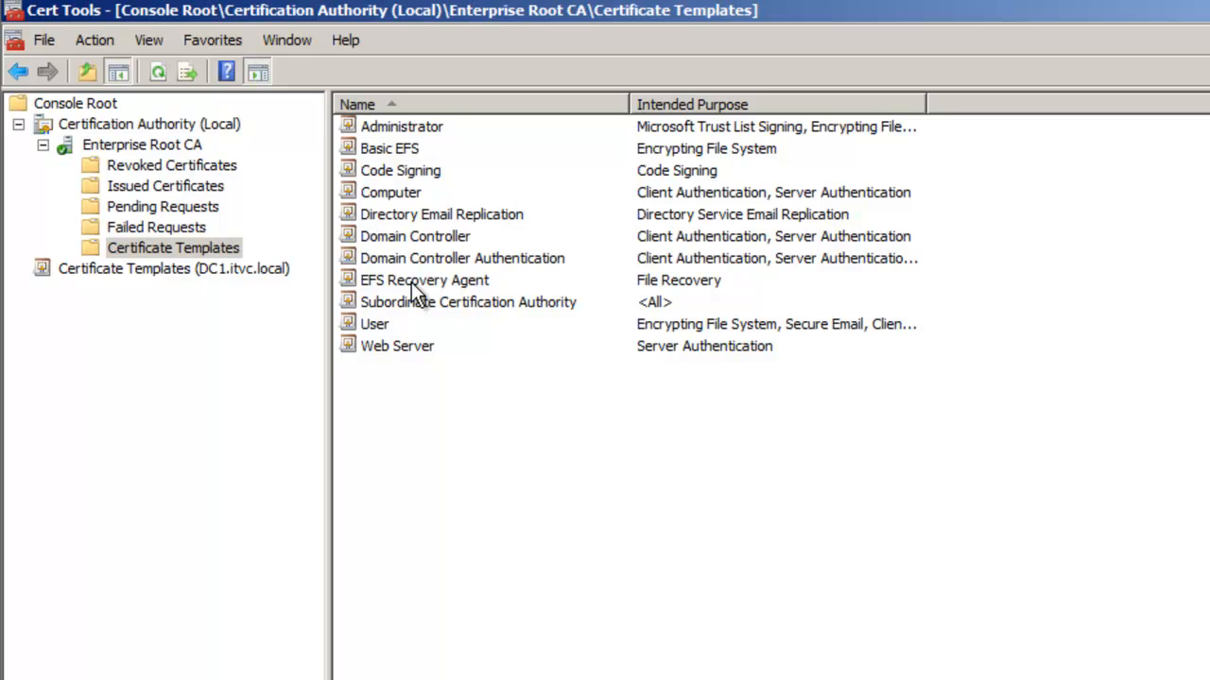
left_click(170, 269)
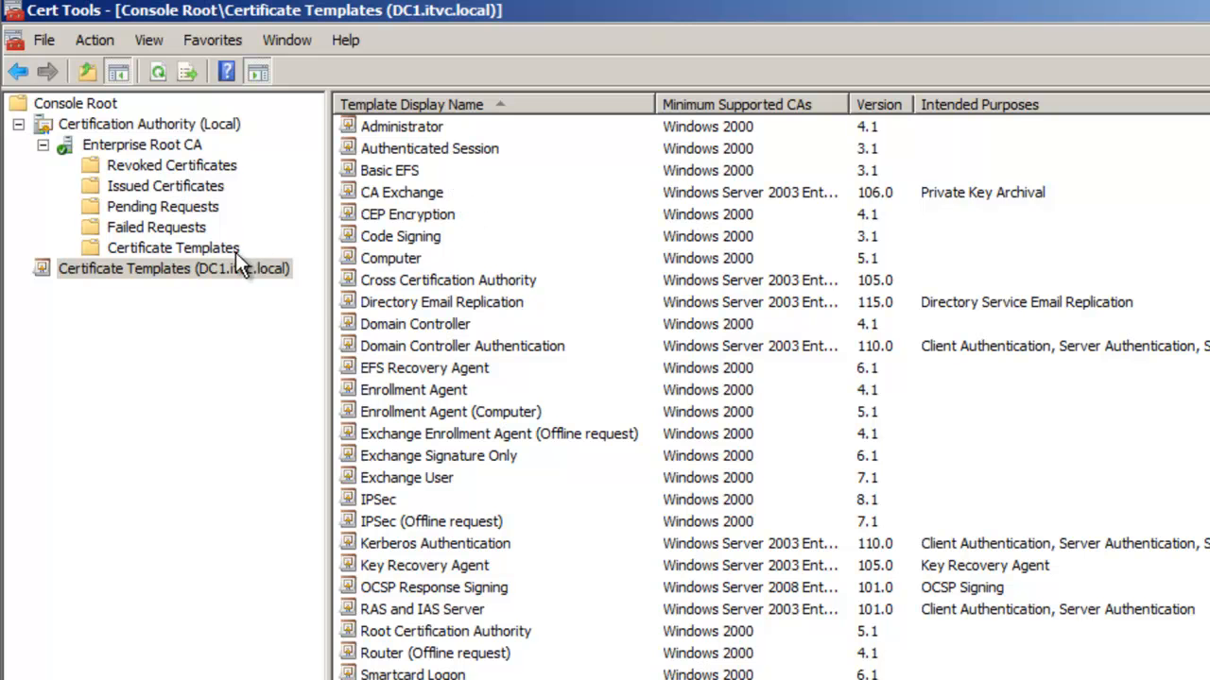
left_click(172, 247)
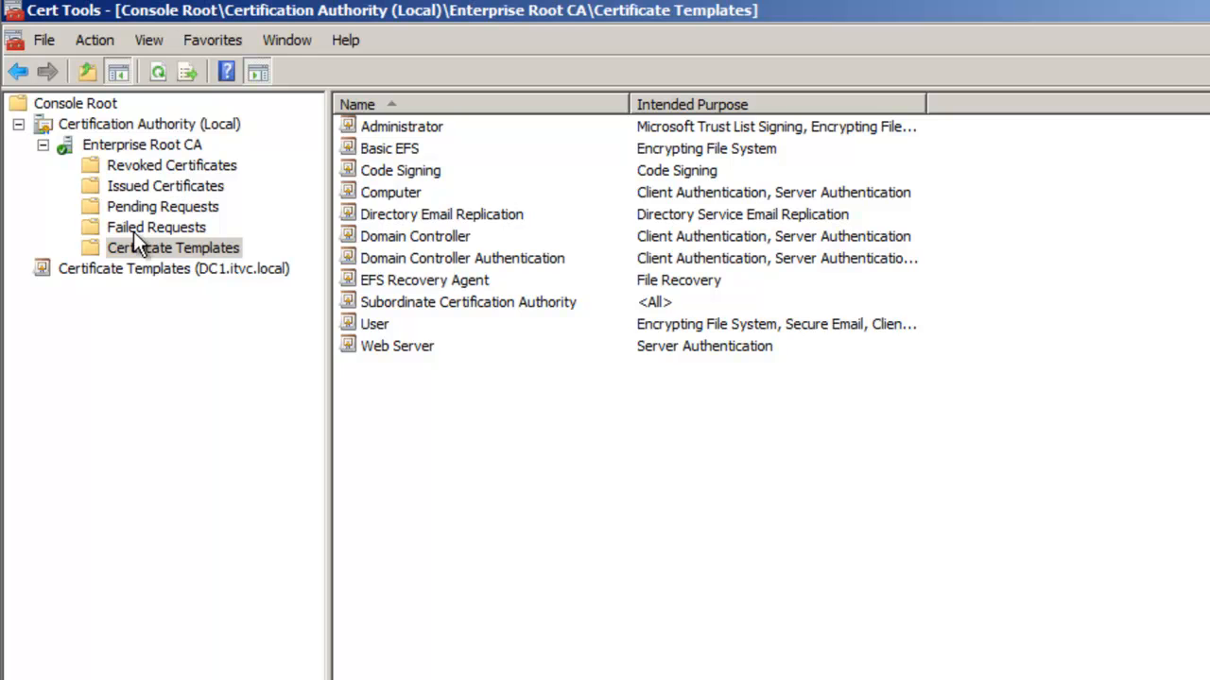
Open the properties of Enterprise Root CA and display its extension settings for the CRL Distribution Point (CDP)
right_click(170, 121)
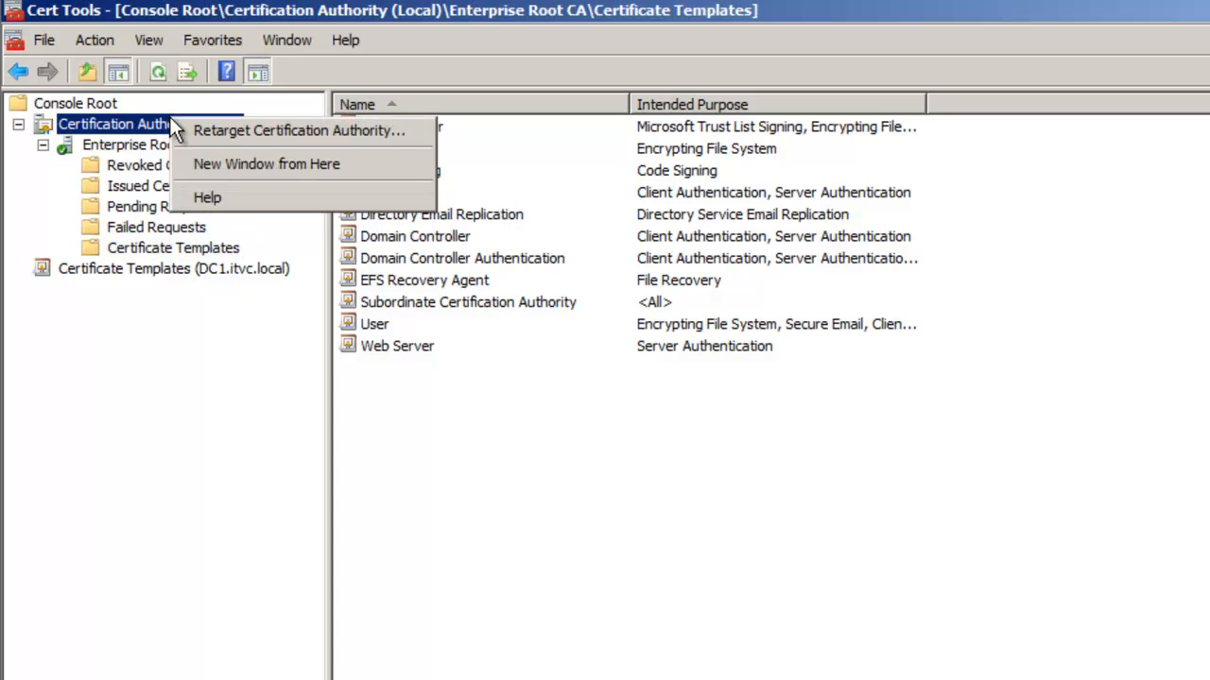
right_click(124, 144)
left_click(242, 340)
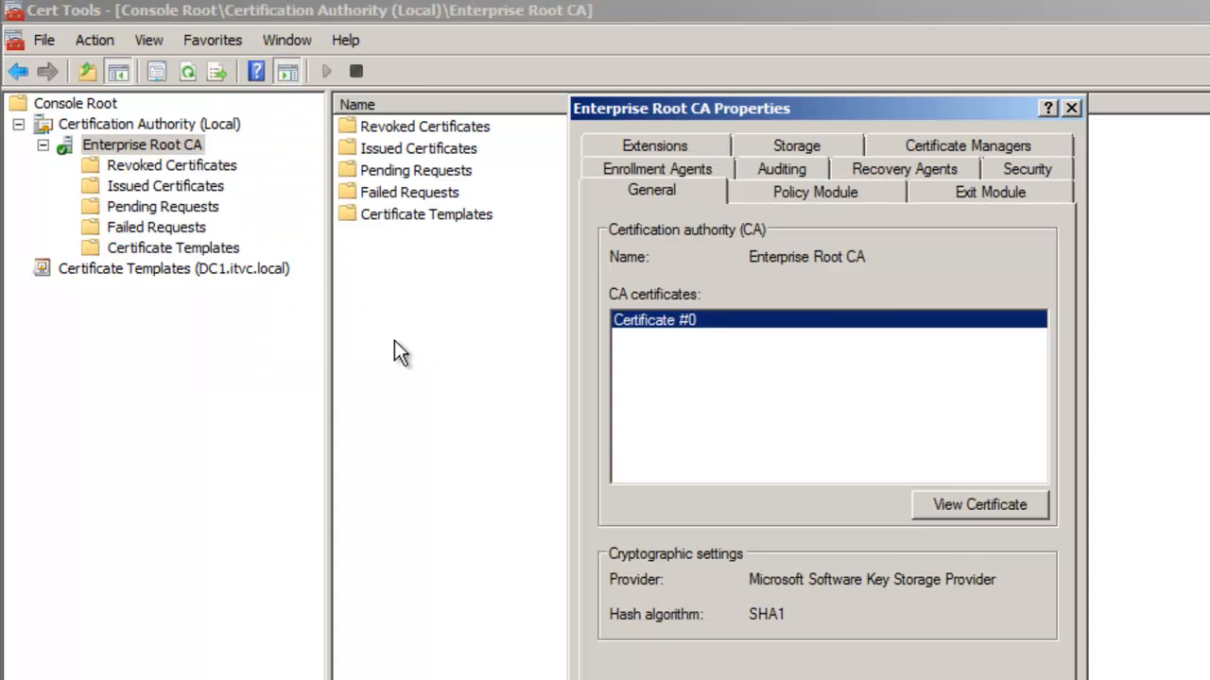
left_click(970, 198)
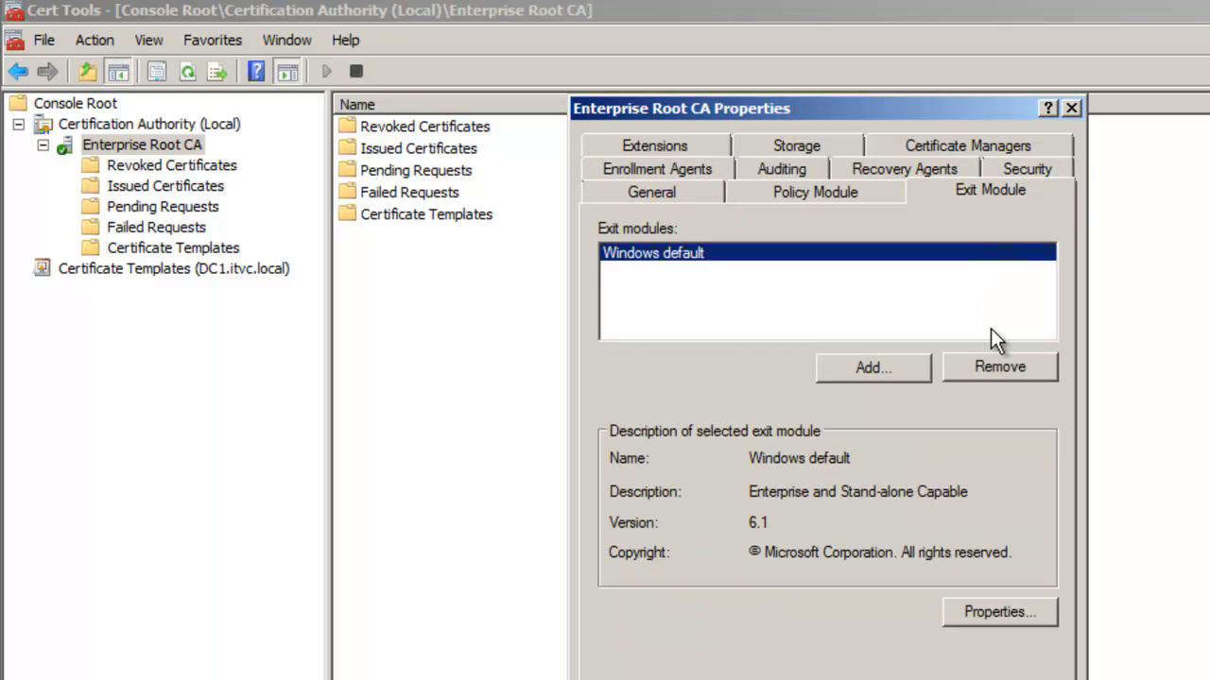
left_click(877, 195)
left_click(654, 145)
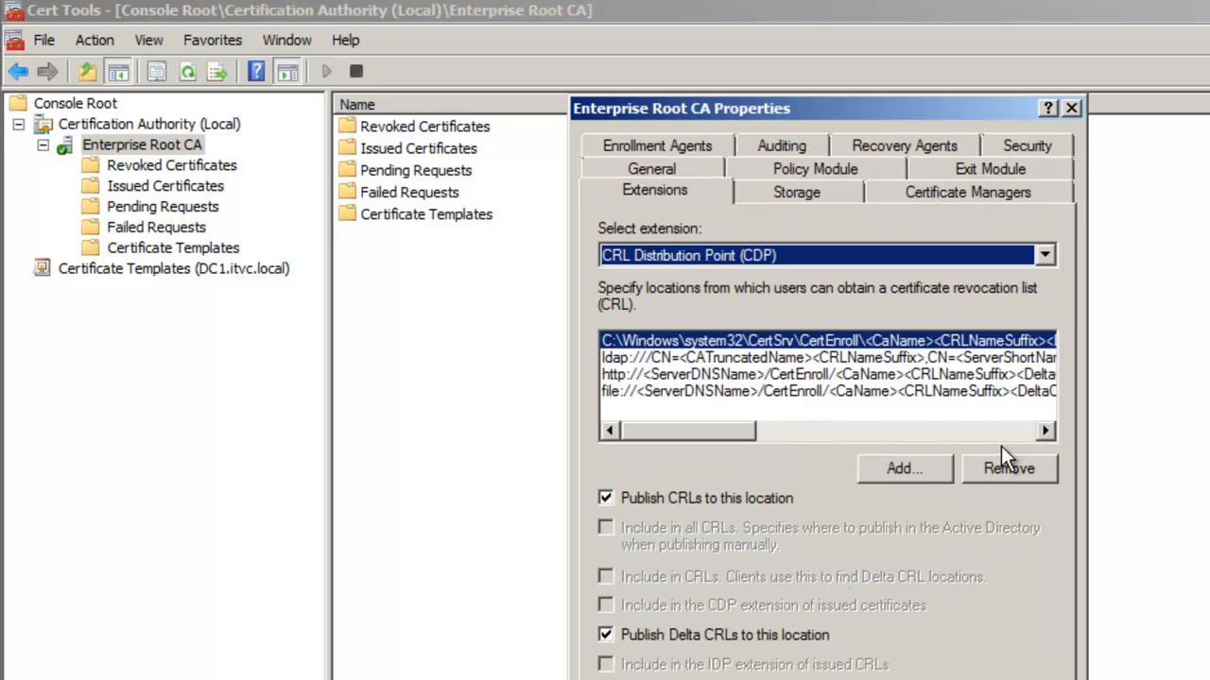
Examine the LDAP publishing locations of the CRL Distribution Point (CDP) and Authority Information Access (AIA) extensions
left_click(684, 357)
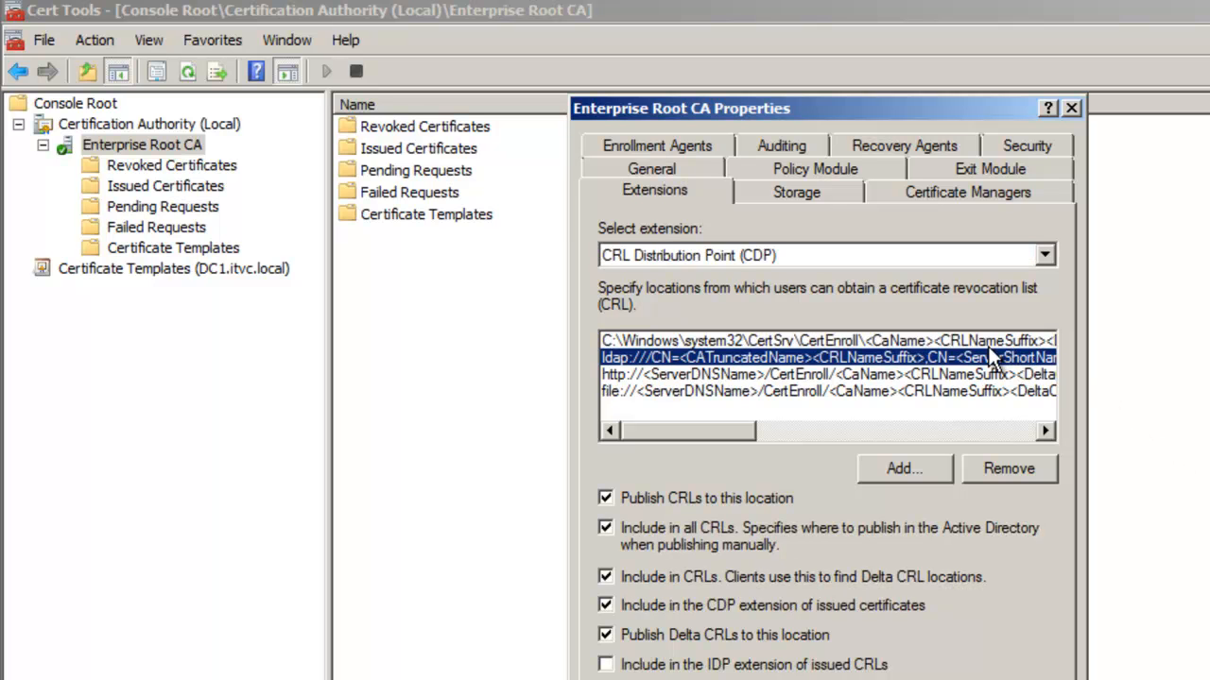
left_click(1045, 255)
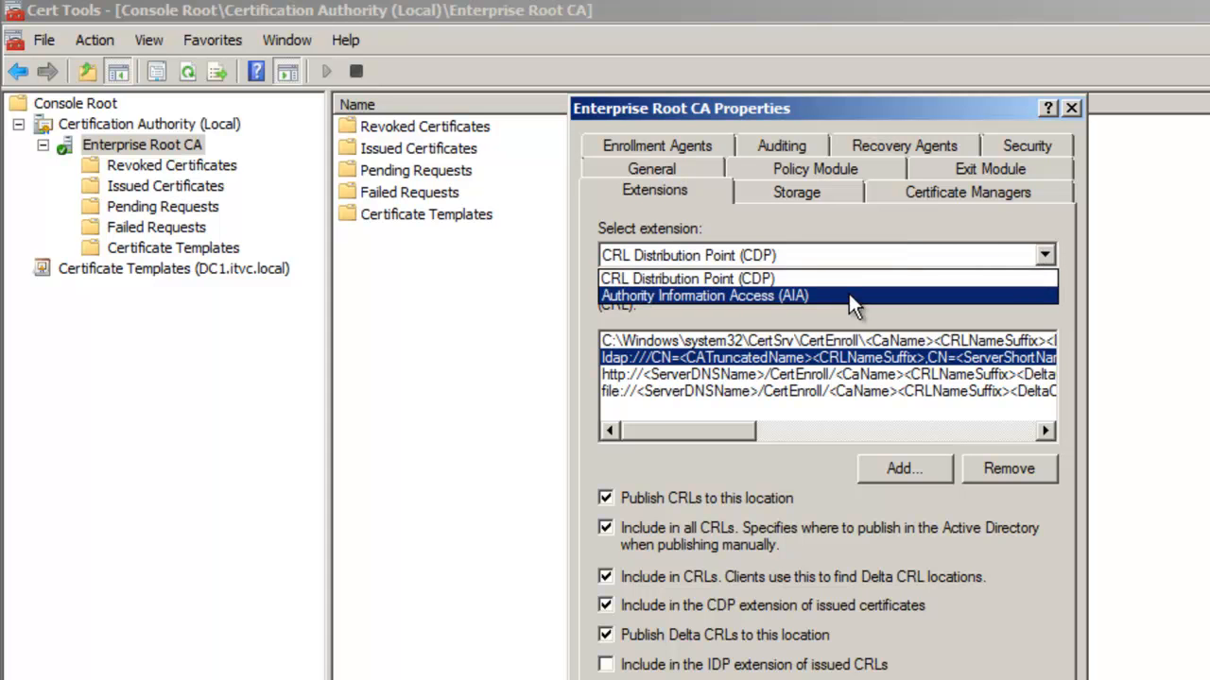
left_click(846, 296)
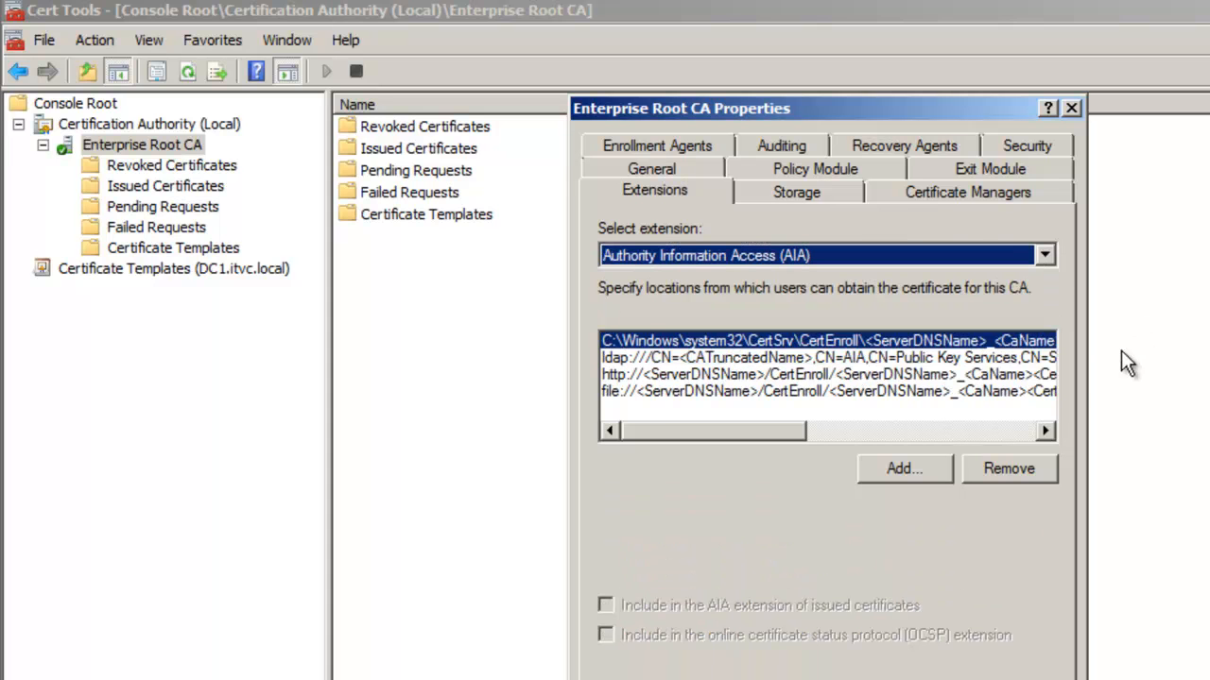
left_click(684, 358)
left_click_drag(752, 436, 724, 403)
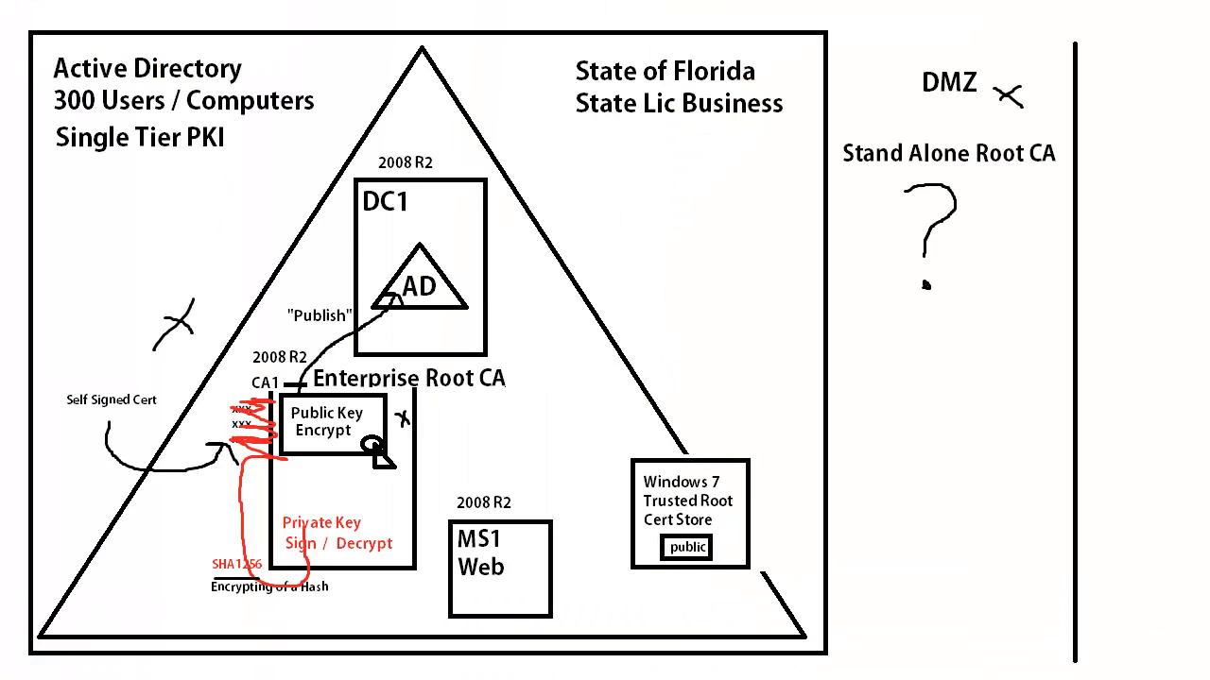
Switch to the PKI diagram and add the label AIA above the "Publish" text between CA1 and DC1
left_click(301, 286)
type("AIA")
left_click(268, 186)
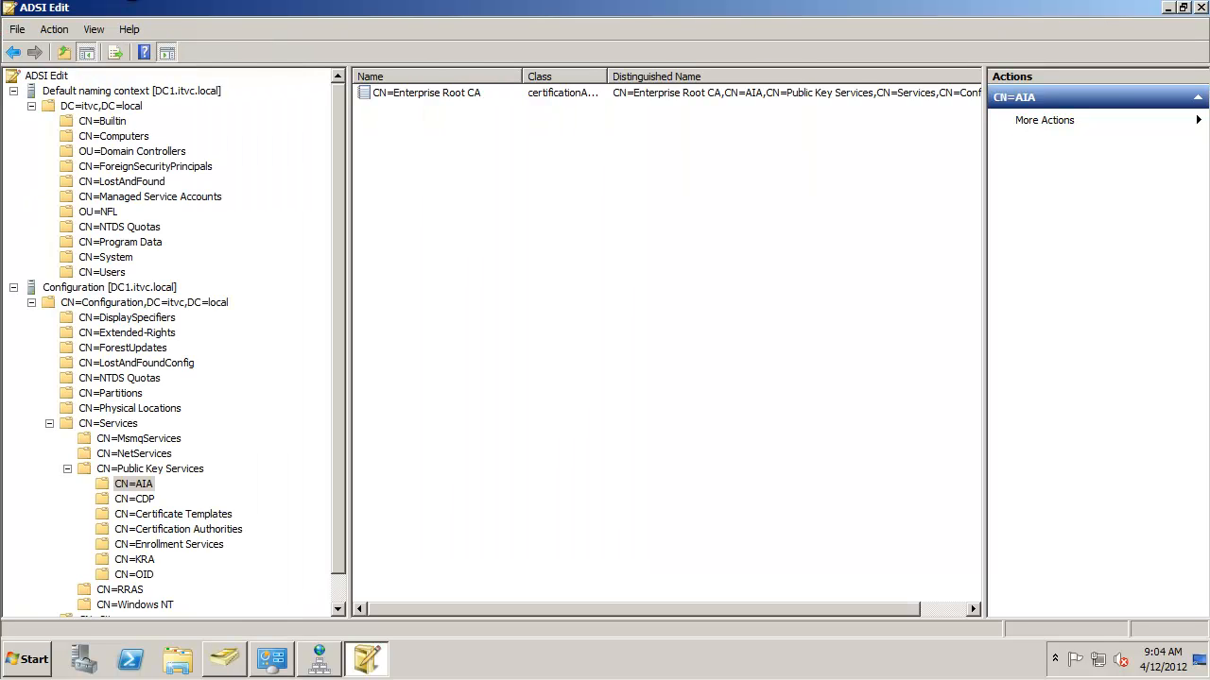
Select CN=Enterprise Root CA under CN=AIA in ADSI Edit on DC1, and revisit the trusted root certificates on the Windows 7 client
left_click(13, 90)
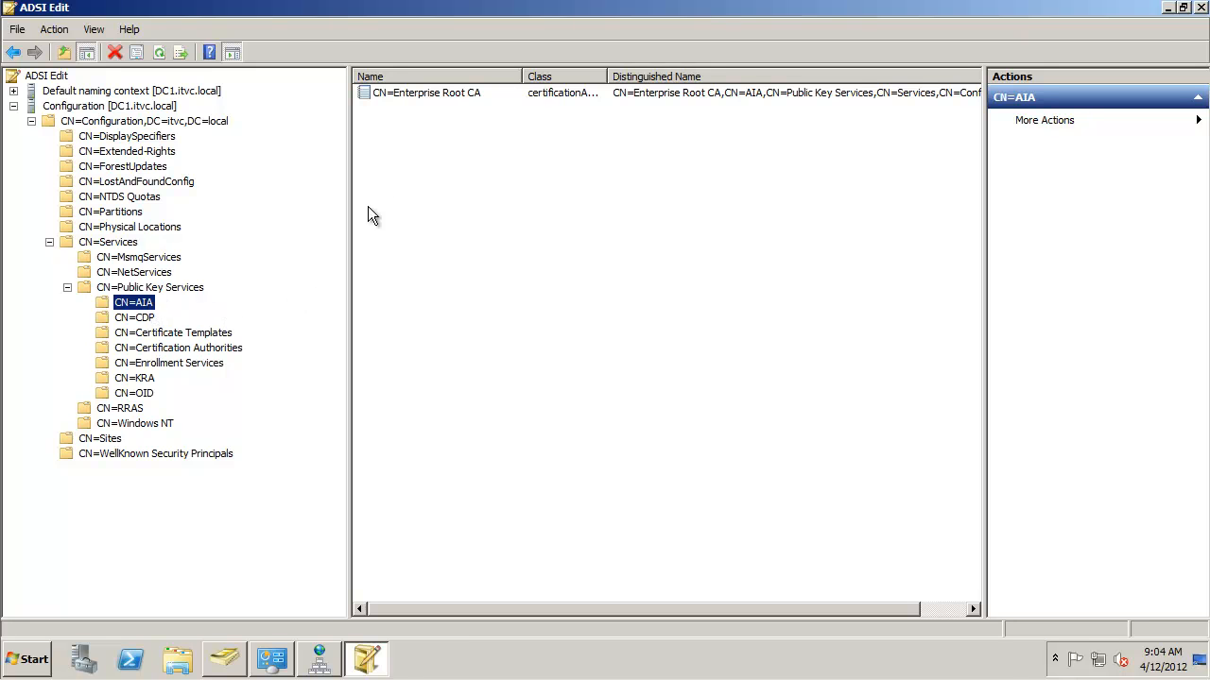
left_click(446, 95)
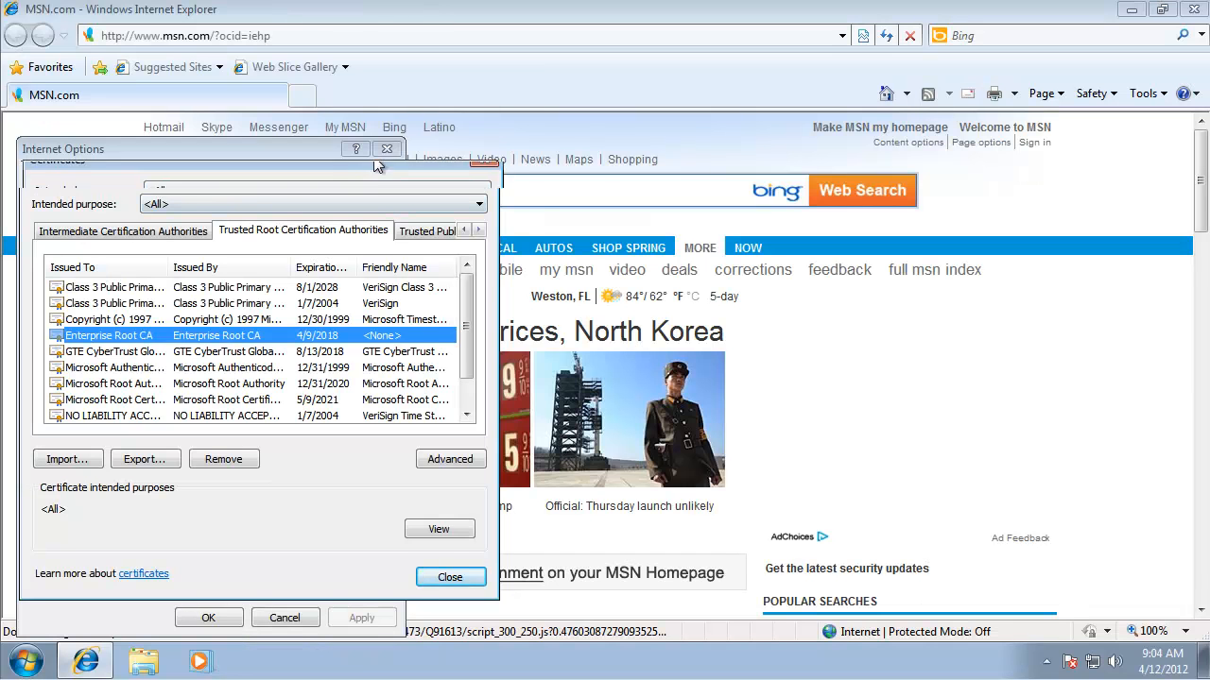
left_click_drag(376, 174, 422, 87)
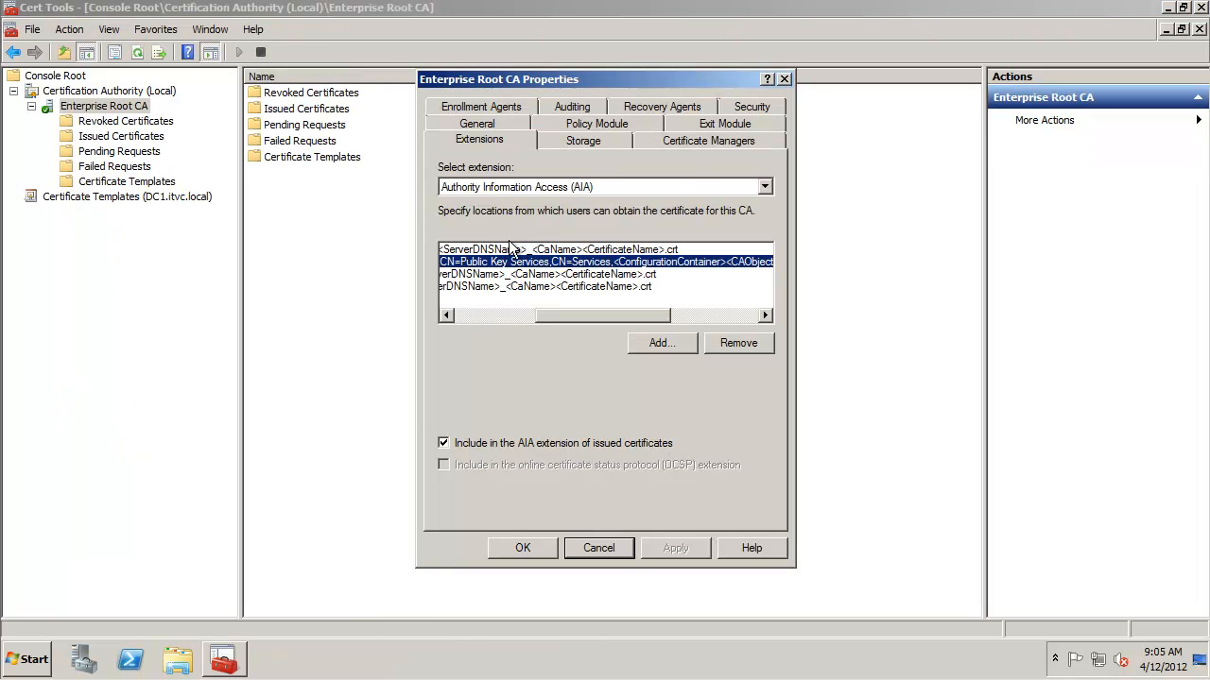
Read along the LDAP path of the AIA location in the Enterprise Root CA properties on CA1
left_click_drag(612, 318, 612, 272)
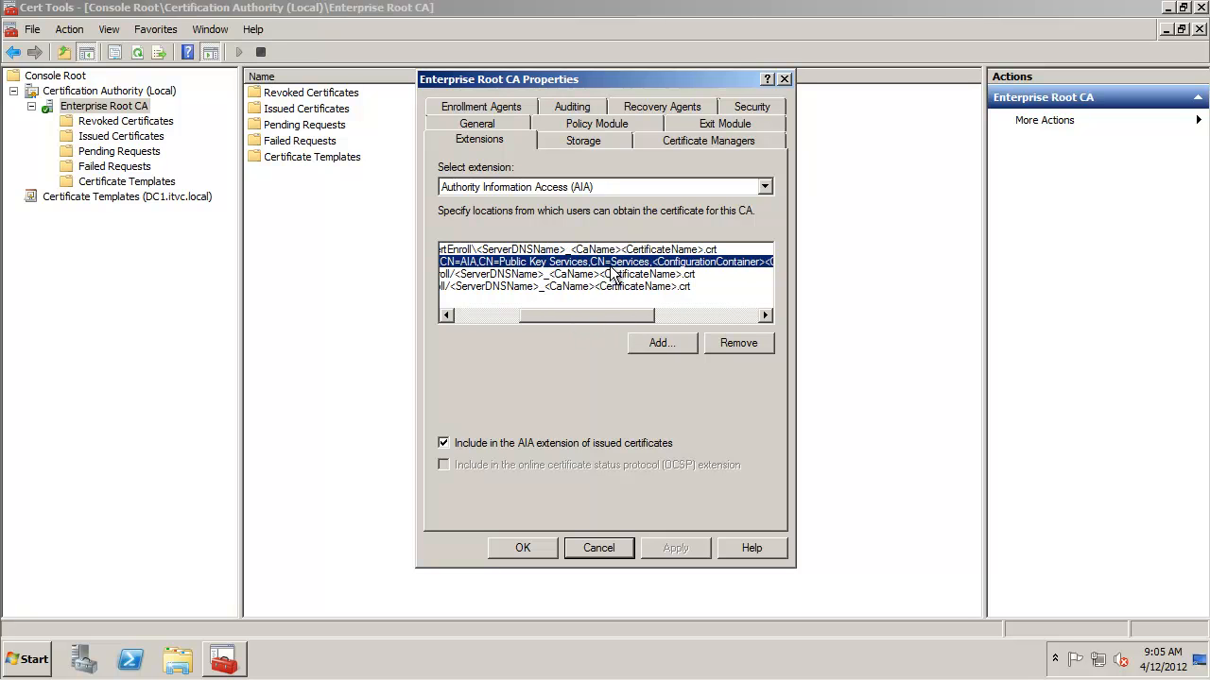
left_click_drag(589, 322, 521, 318)
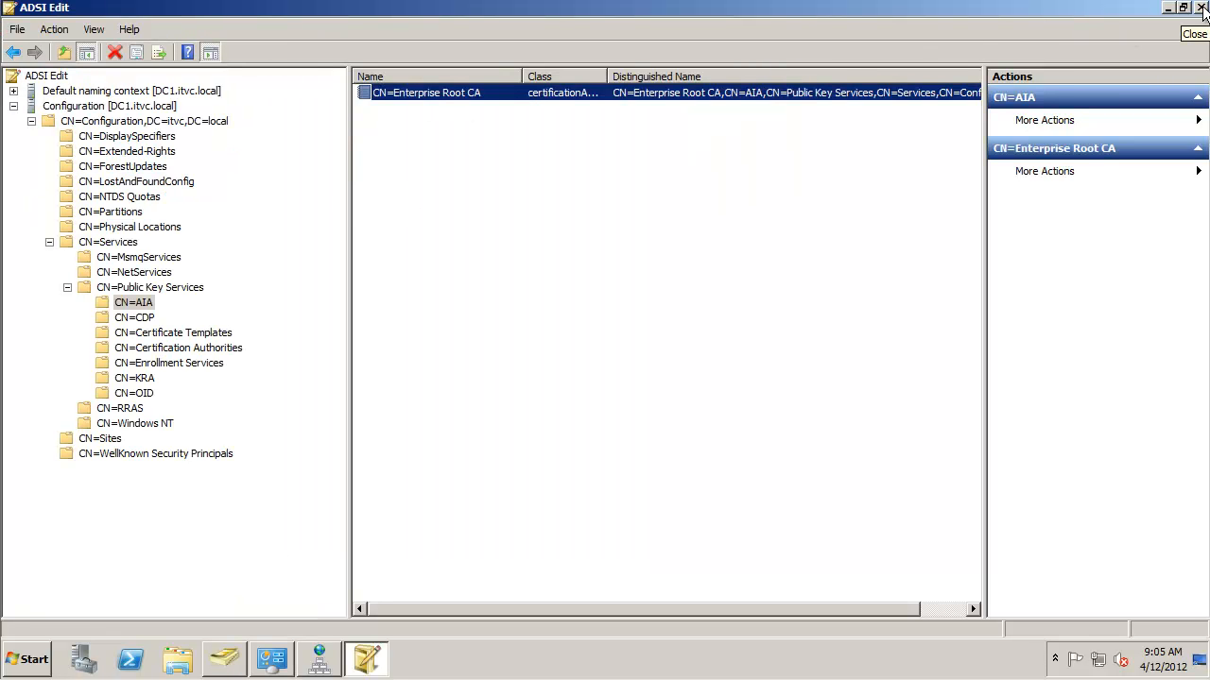
Close ADSI Edit and DNS Manager on DC1 and return to the Enterprise Root CA properties on CA1
left_click(1202, 8)
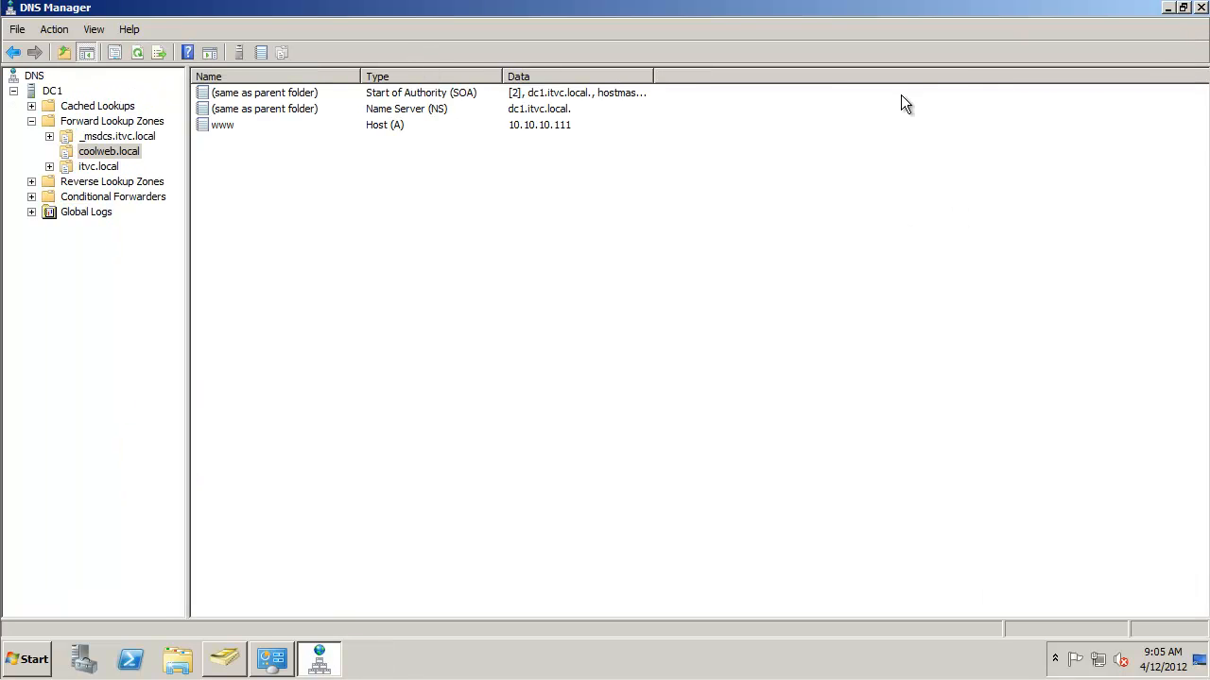
left_click(1202, 7)
left_click(275, 1)
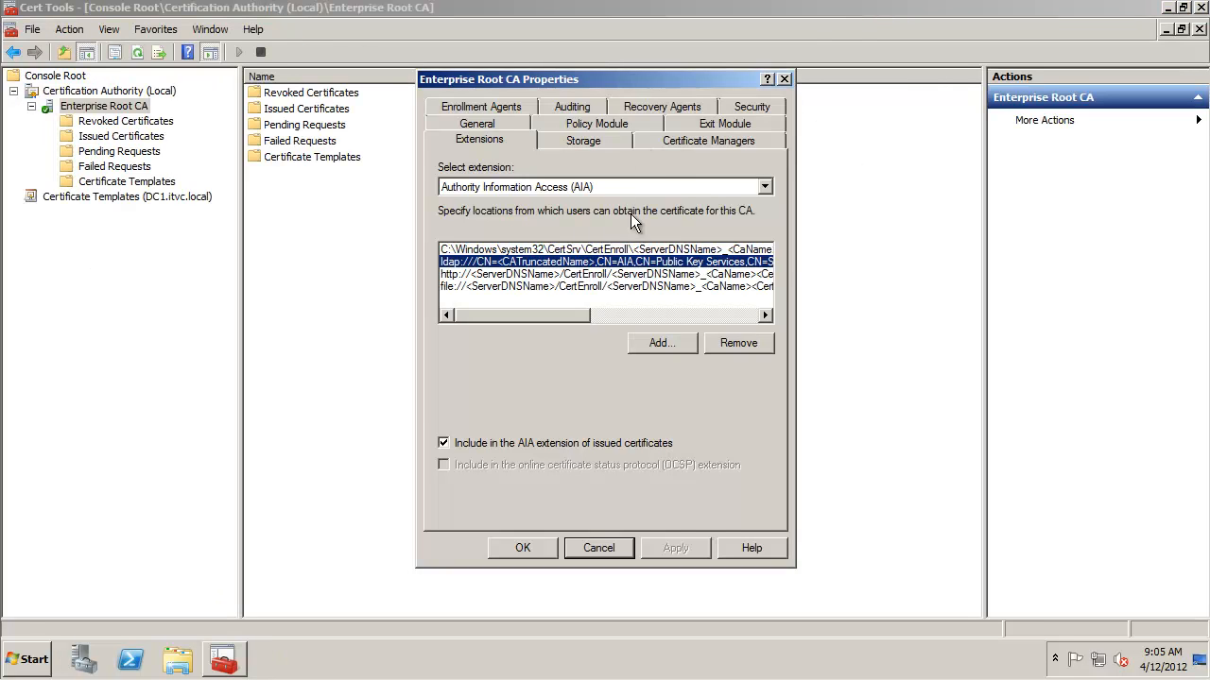
Show the CRL Distribution Point (CDP) locations of the Enterprise Root CA and read along the LDAP path
left_click(723, 185)
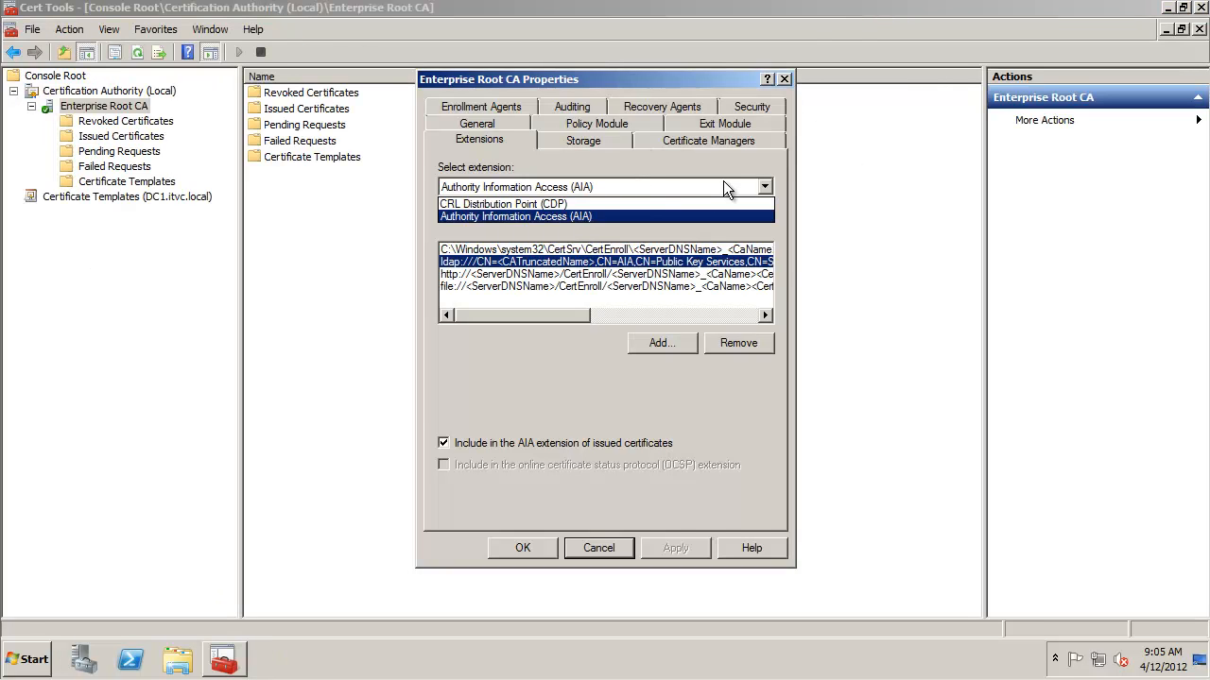
left_click(648, 200)
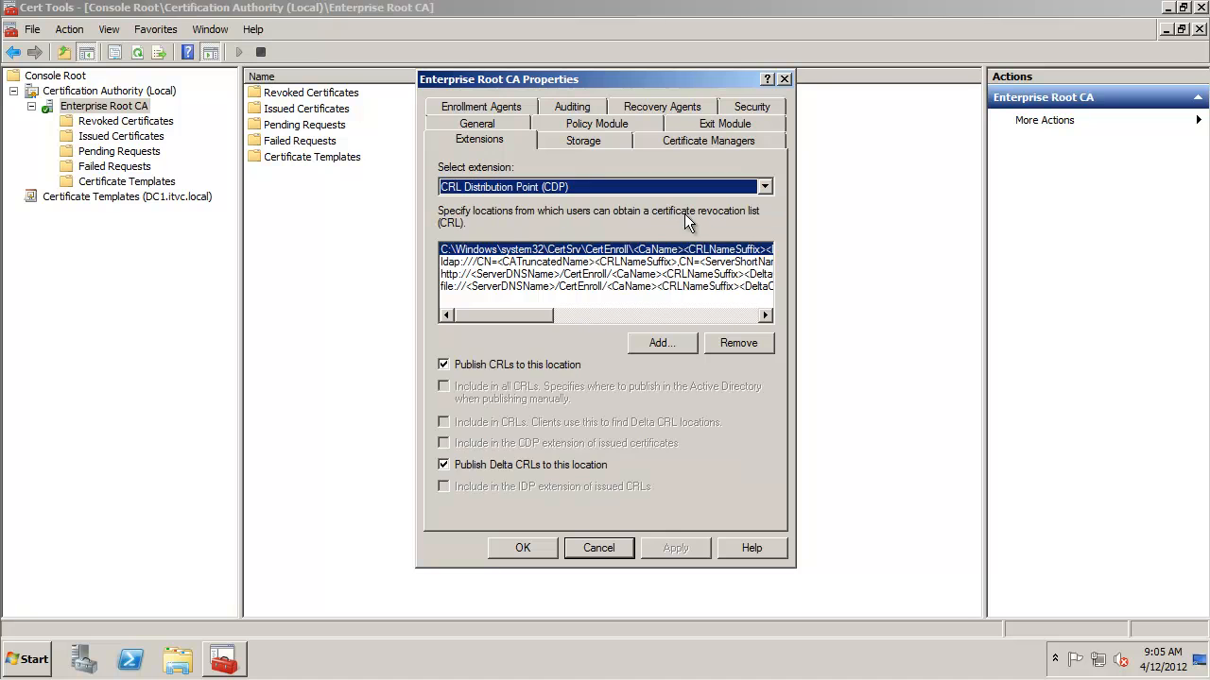
left_click(593, 262)
left_click_drag(536, 321, 603, 315)
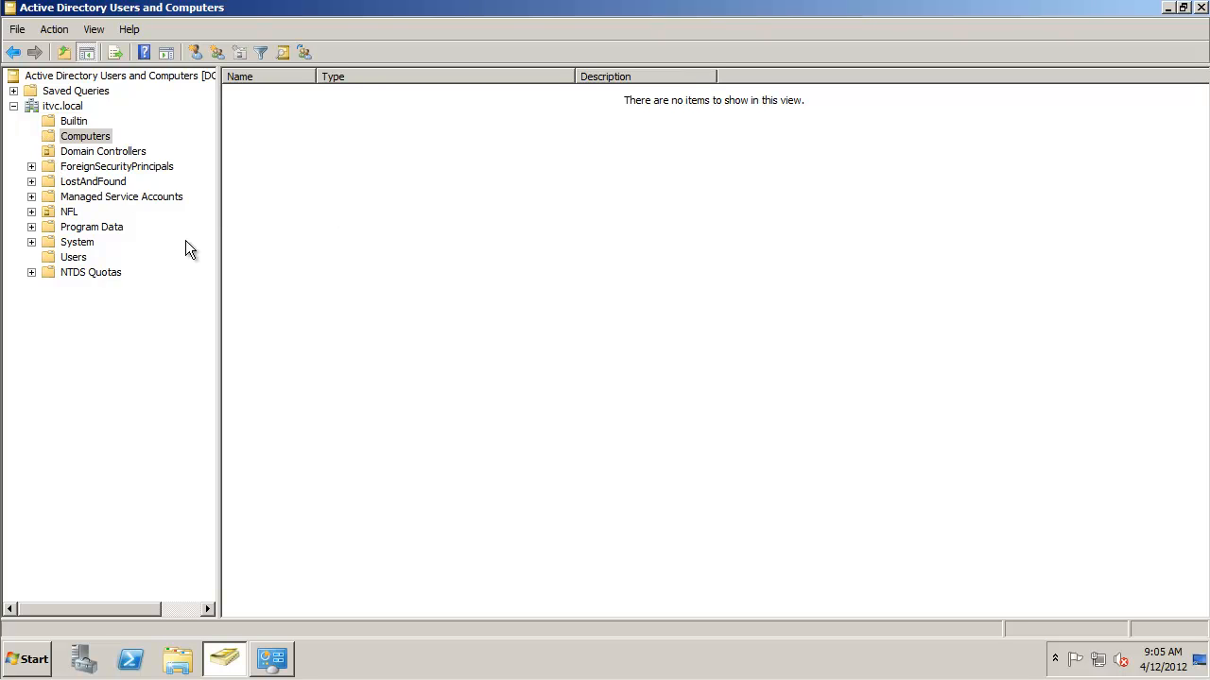
Close Active Directory Users and Computers and the System window on DC1
left_click(1202, 7)
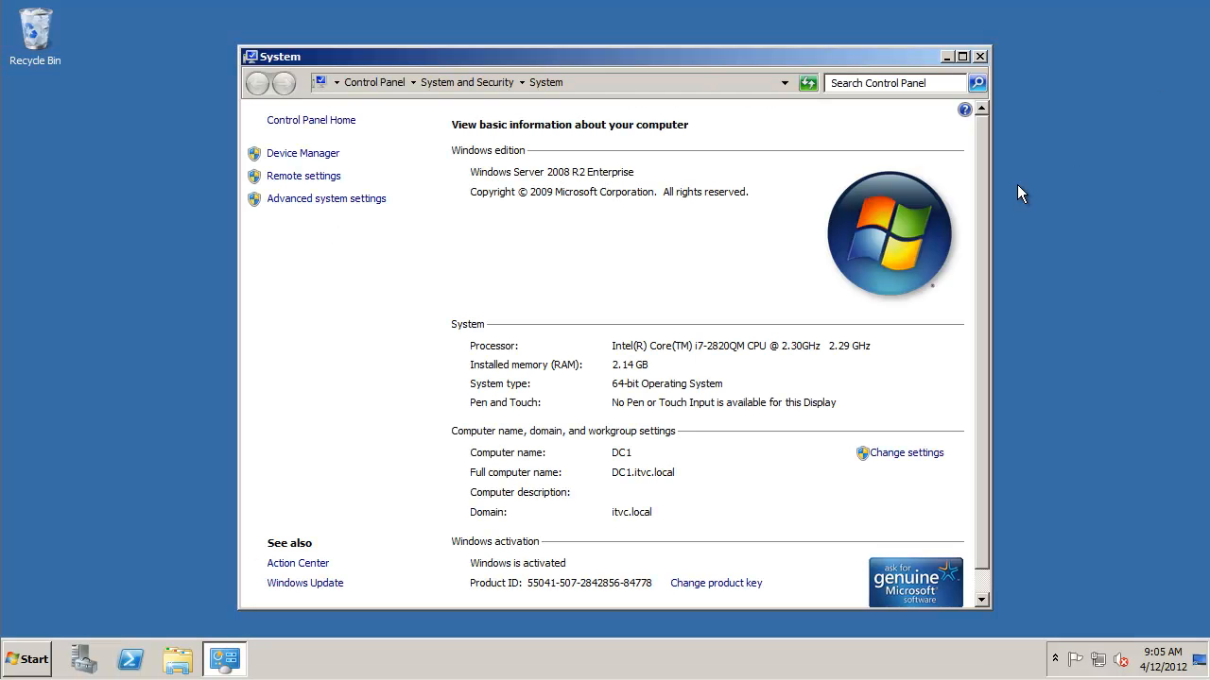
left_click(980, 56)
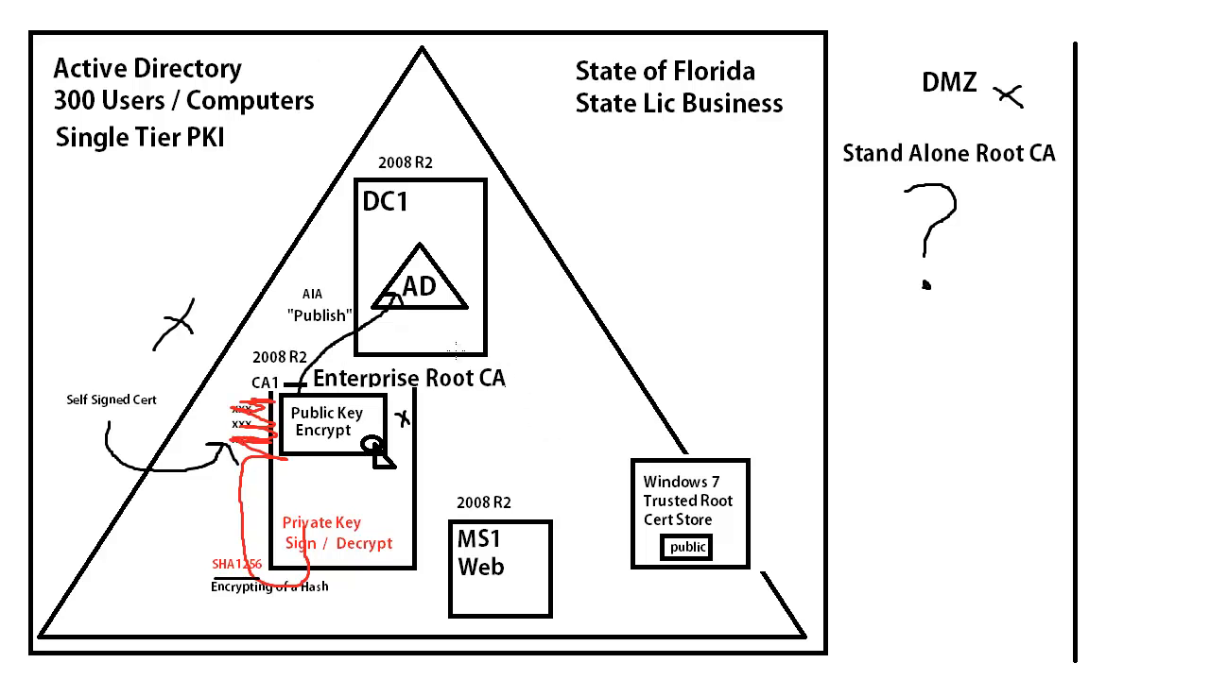
In the PKI diagram, draw a curved arrow from the AD triangle to the Windows 7 box and label it "Default AIA"
mouse_move(439, 266)
left_mouse_down()
mouse_move(496, 253)
mouse_move(673, 276)
mouse_move(701, 356)
mouse_move(683, 442)
mouse_move(694, 456)
left_mouse_up()
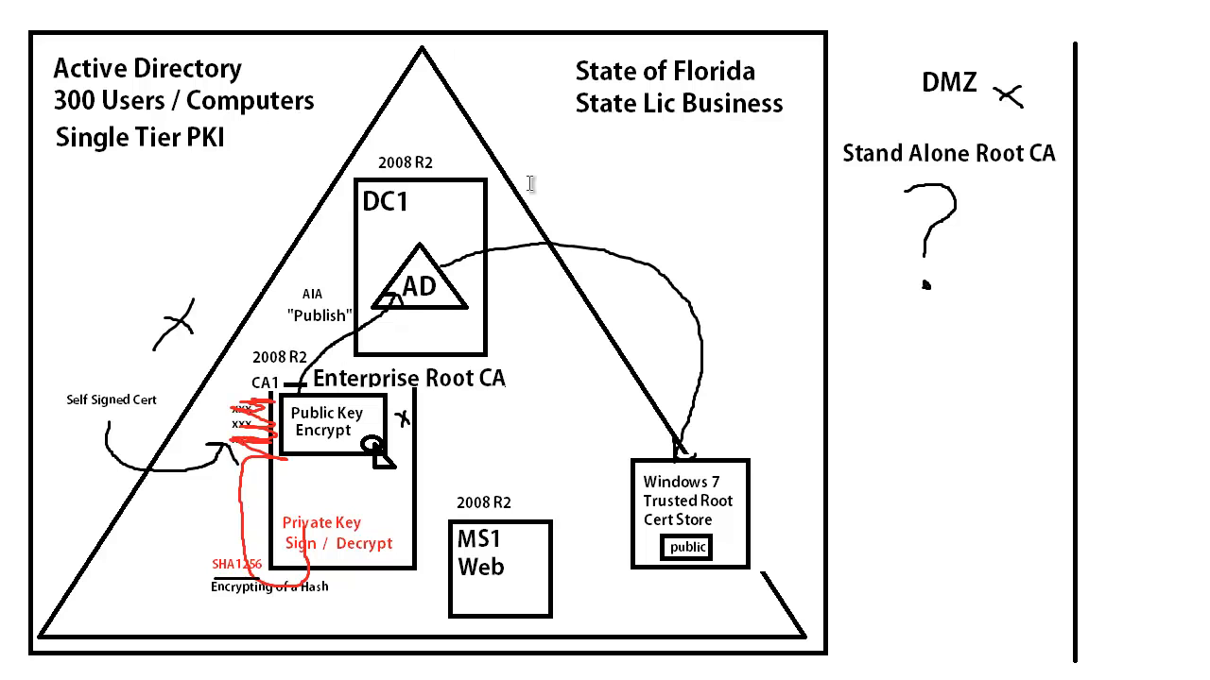
left_click(698, 414)
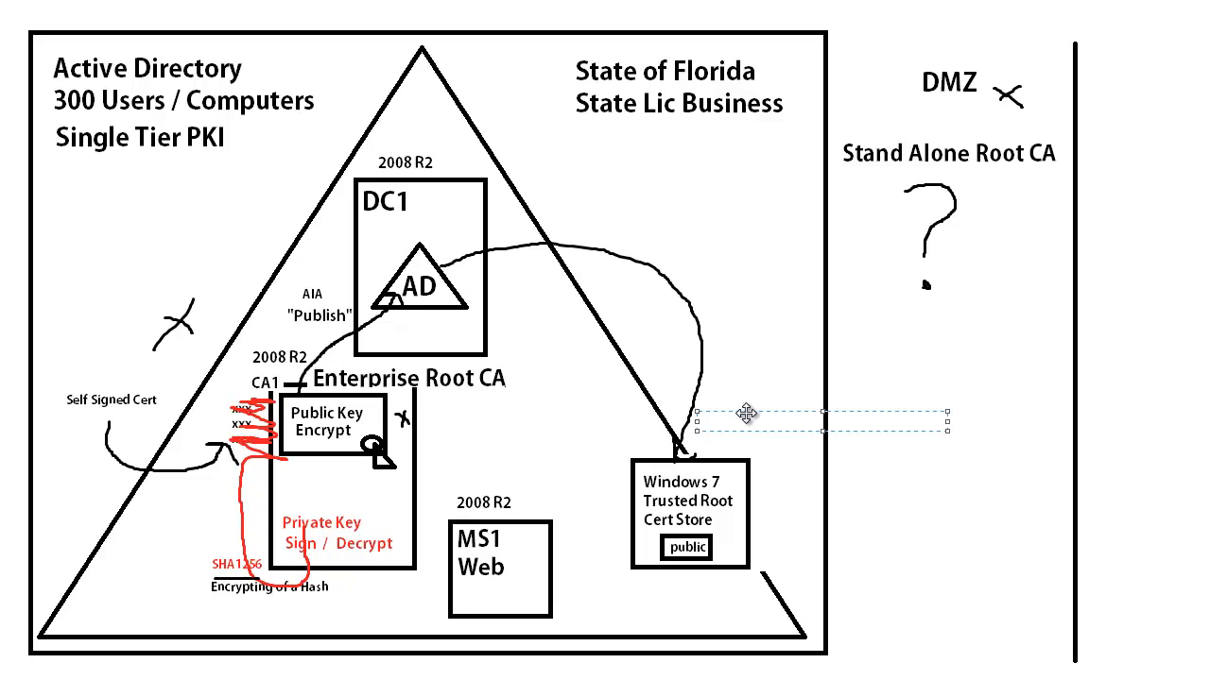
type("Default AIA")
left_click(770, 366)
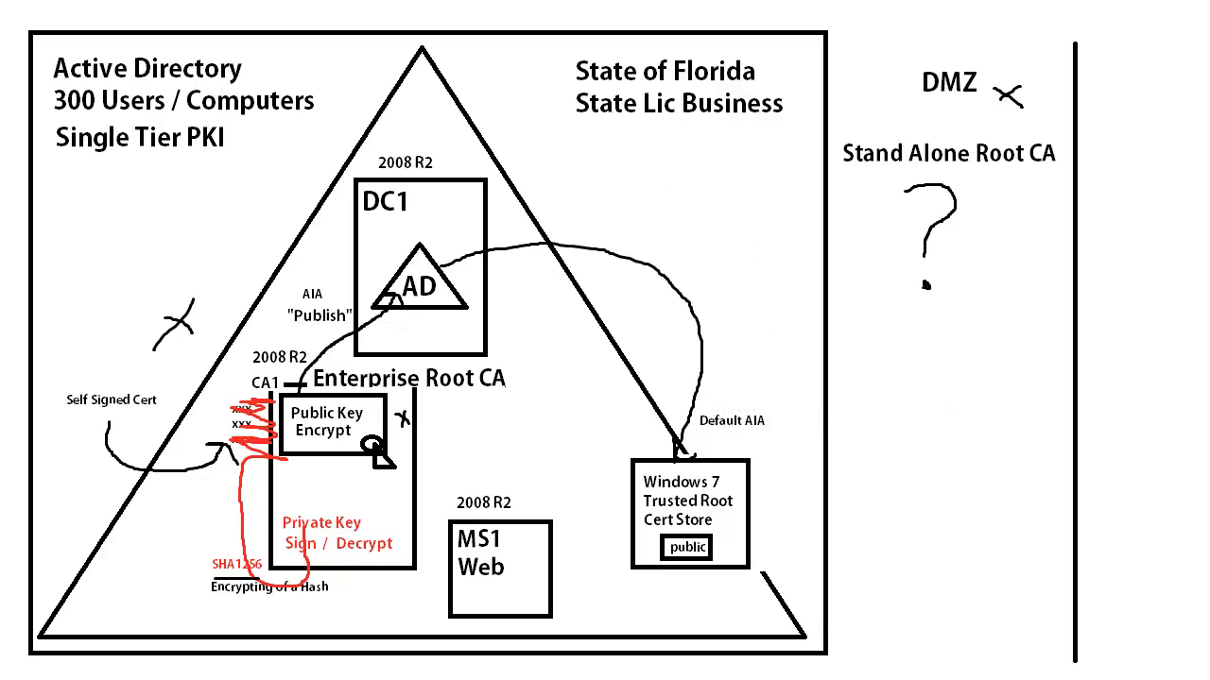